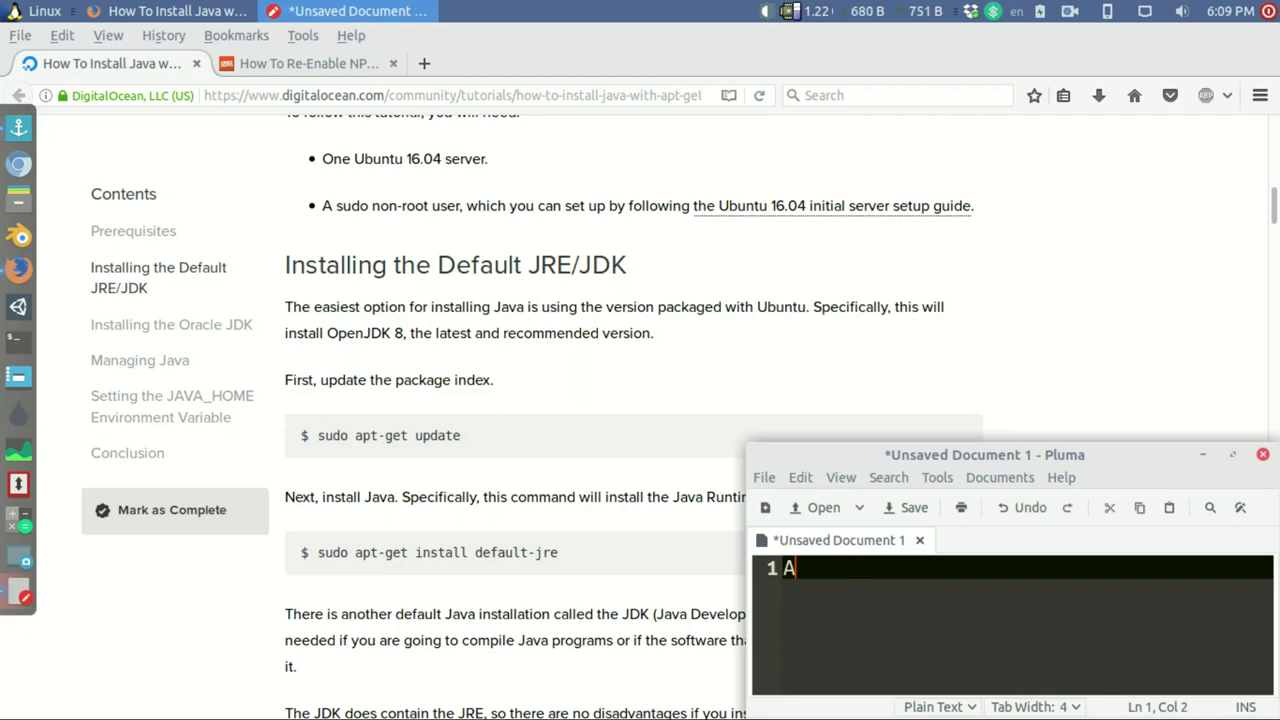
# - Type 'At first install Oracle JDK;' as the first line of the new notes document
pyautogui.write('fis')
pyautogui.write('st install ')
pyautogui.write('Oracle')
pyautogui.write('JDK')
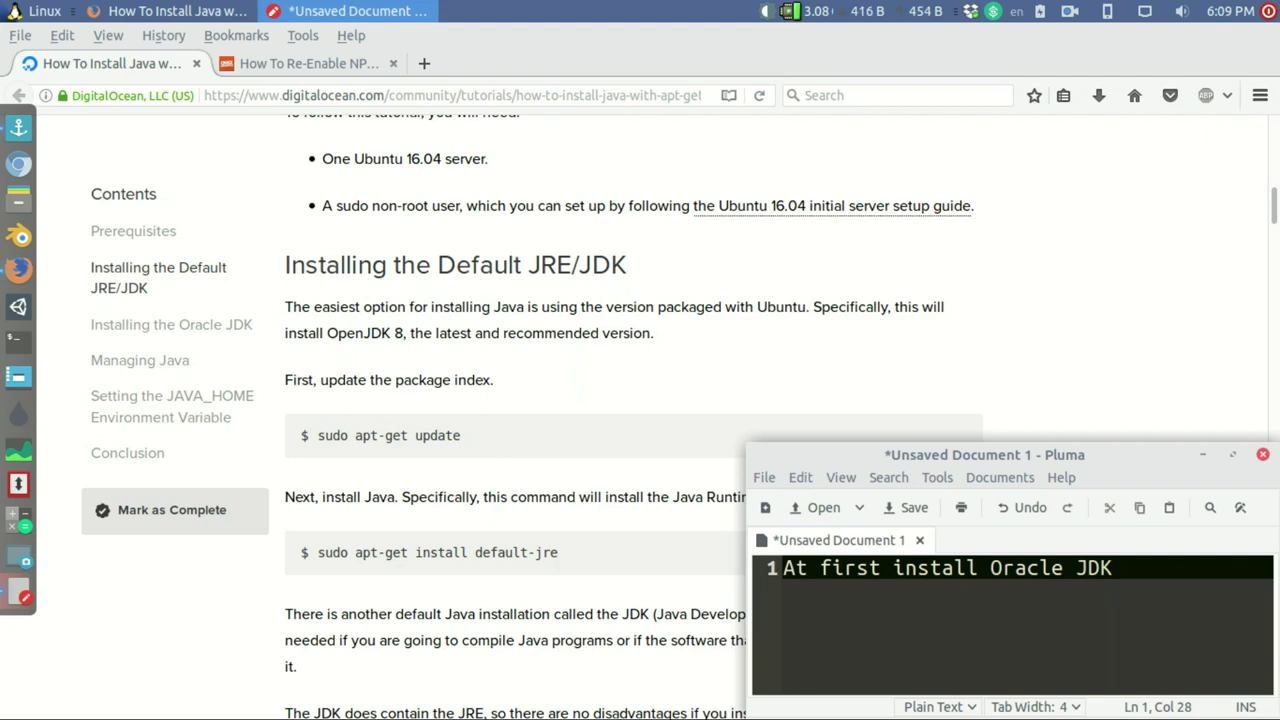
pyautogui.write(';')
# - Scroll the tutorial to Installing the Oracle JDK and select the sudo add-apt-repository command
pyautogui.scroll(-5, 396, 436)
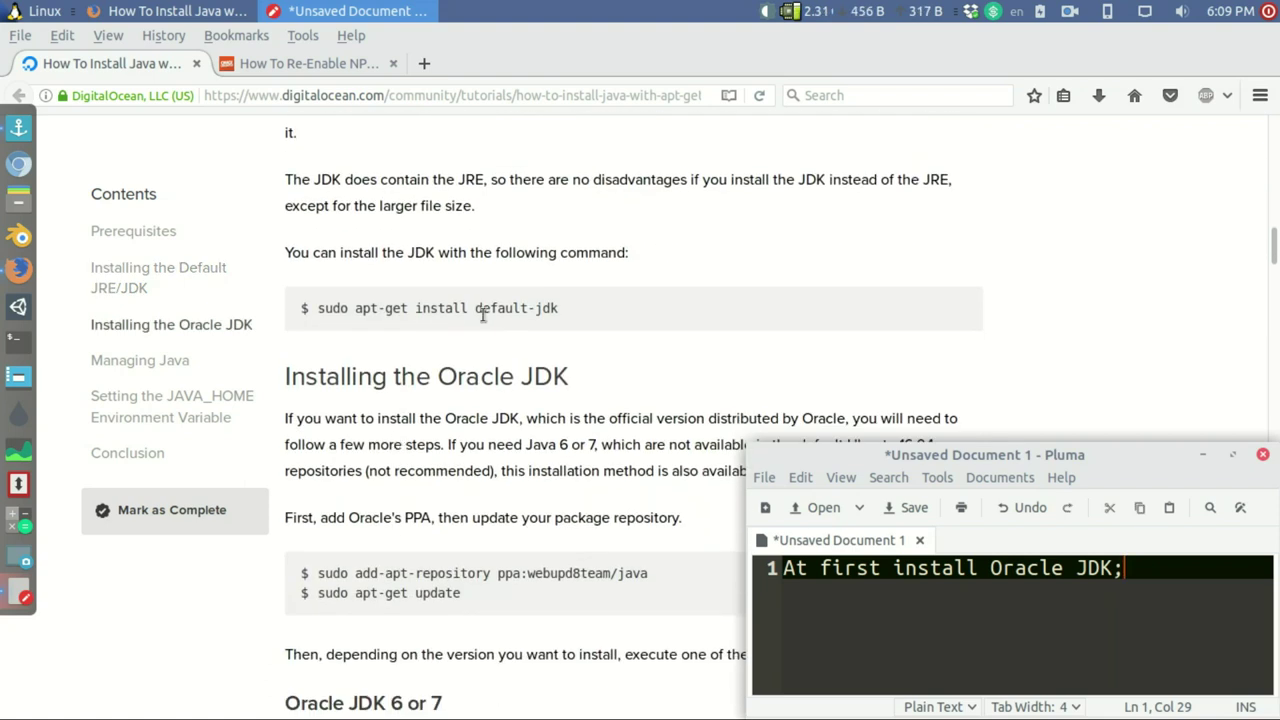
pyautogui.scroll(-2, 530, 307)
pyautogui.scroll(-2, 530, 307)
pyautogui.scroll(-3, 530, 307)
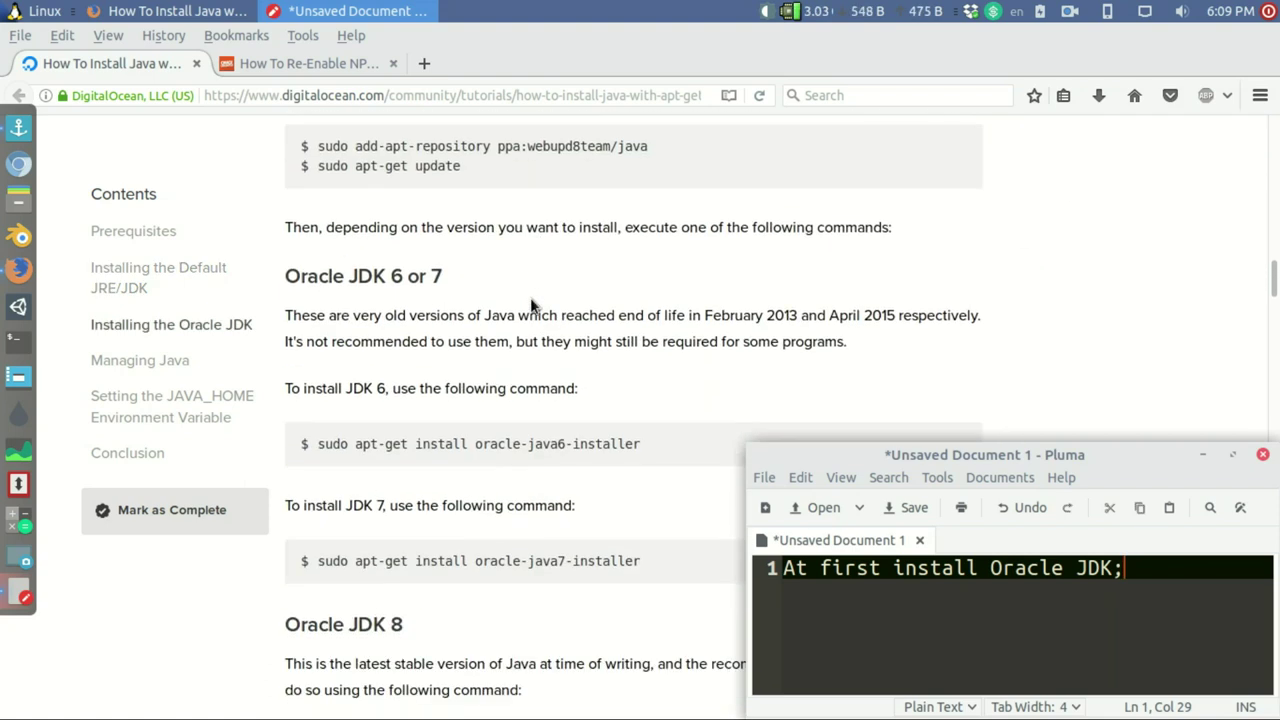
pyautogui.scroll(1, 530, 307)
pyautogui.click(316, 199)
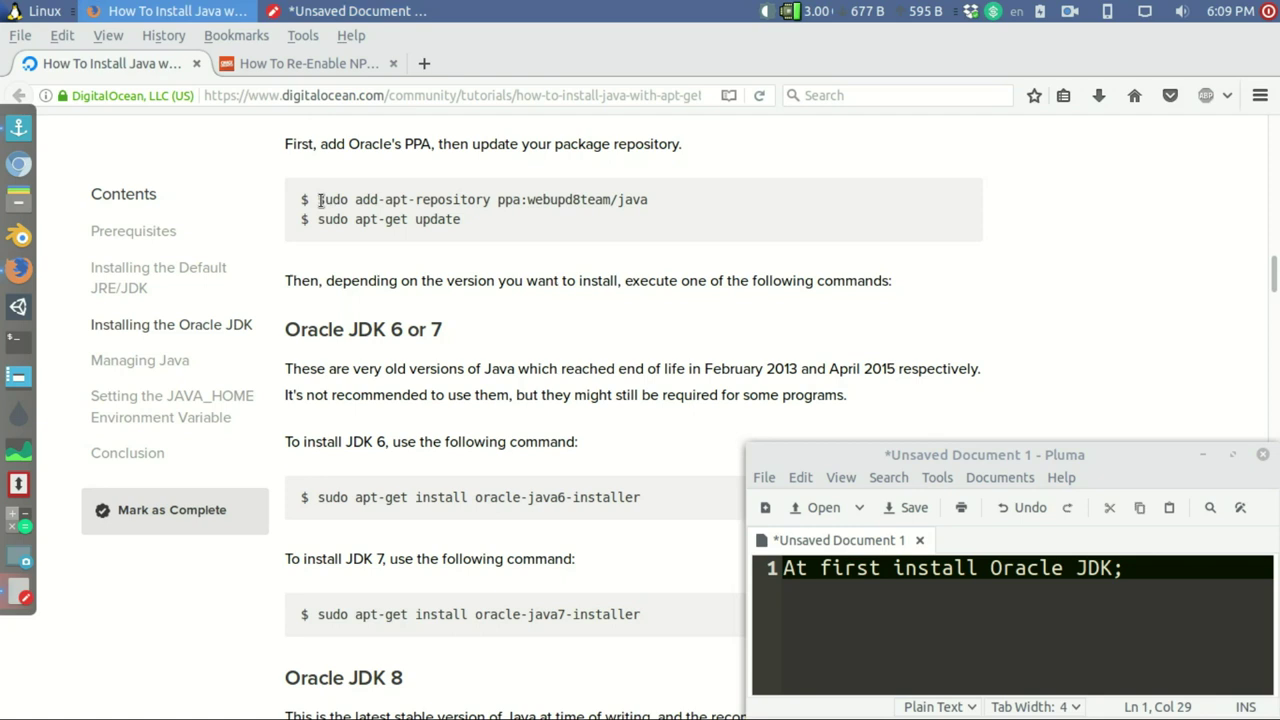
pyautogui.keyDown('shift'); pyautogui.click(652, 201); pyautogui.keyUp('shift')
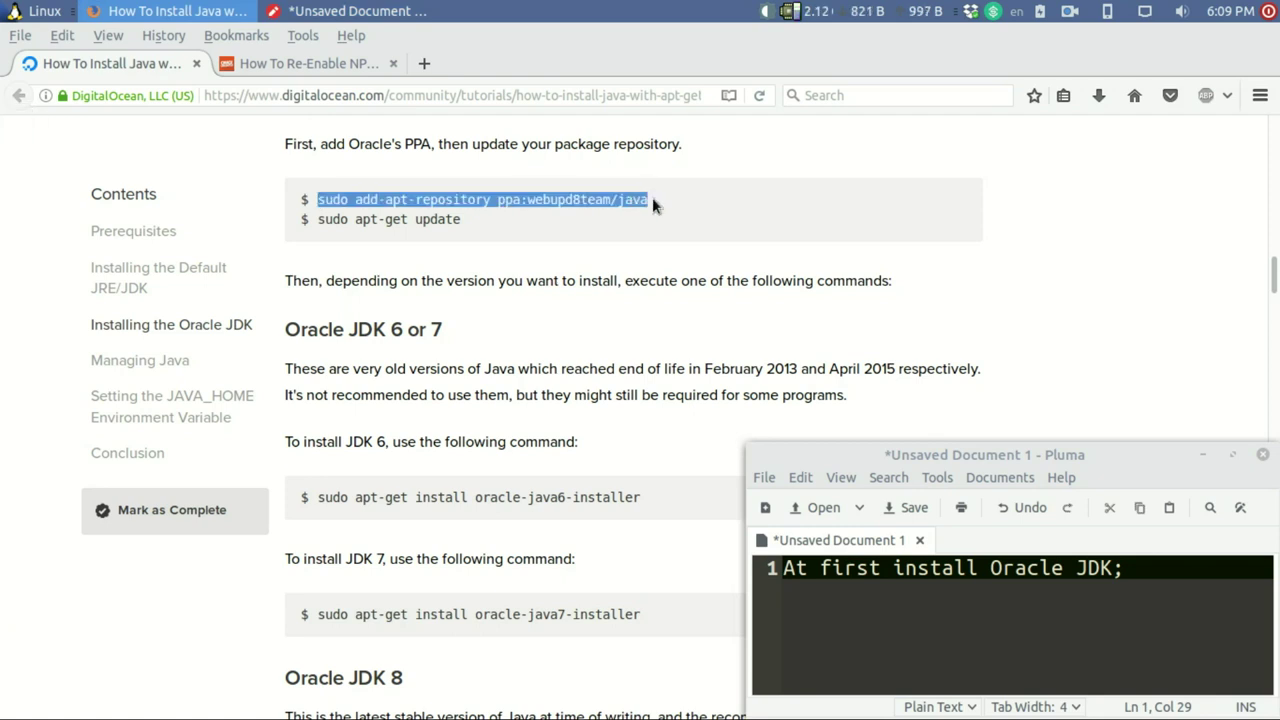
# - Run the copied add-apt-repository command in the drop-down terminal, then cancel it with Ctrl+C
pyautogui.rightClick(448, 206)
pyautogui.click(480, 212)
pyautogui.press('F12')
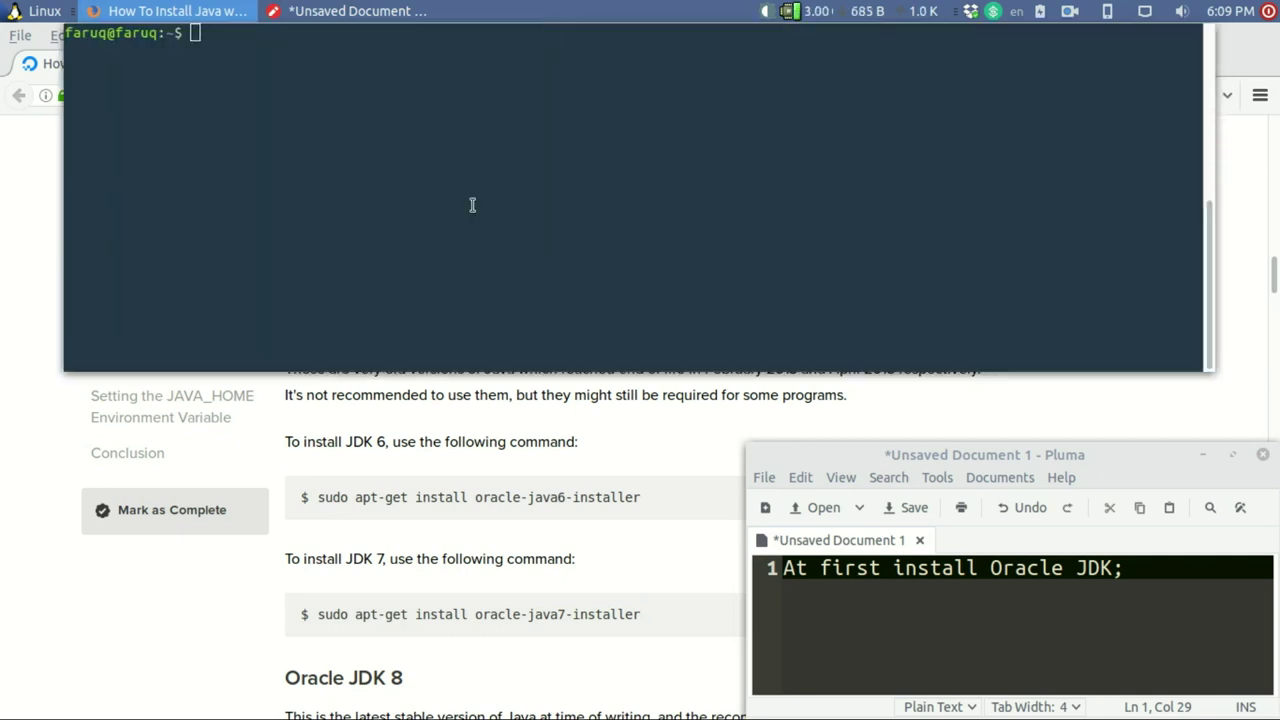
pyautogui.hotkey('ctrl', 'shift', 'v')
pyautogui.press('Return')
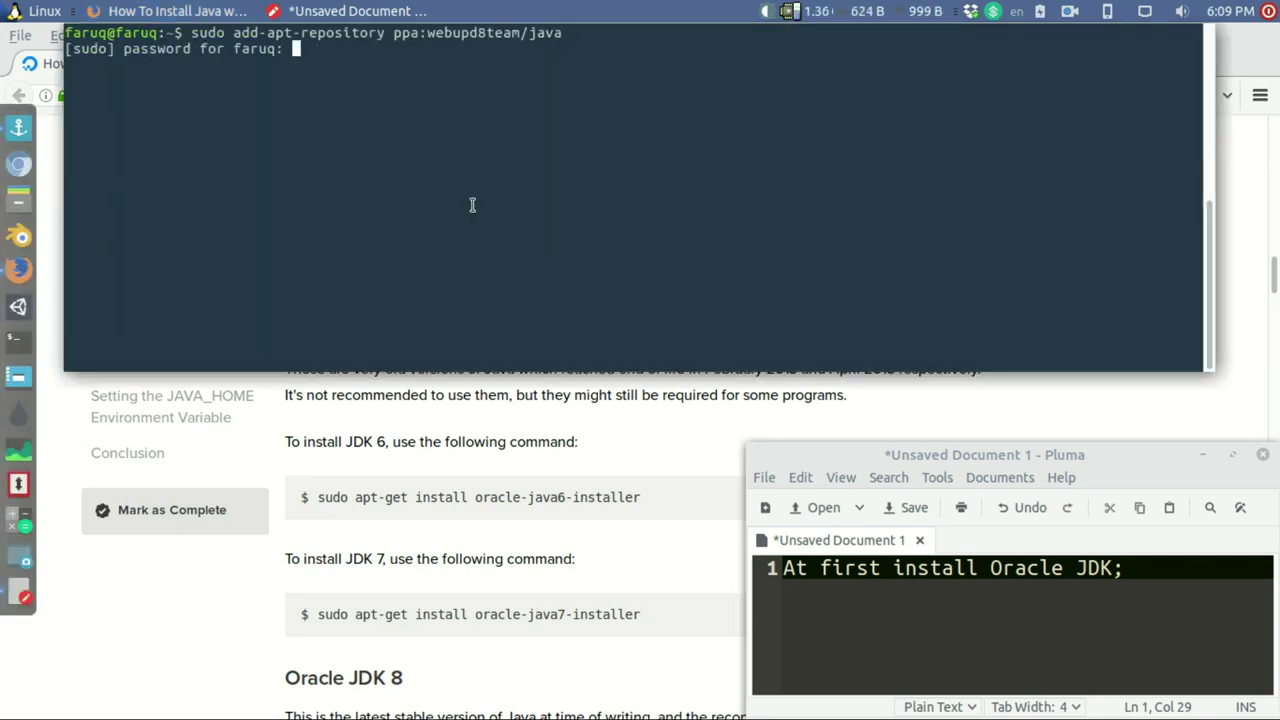
pyautogui.press('Return')
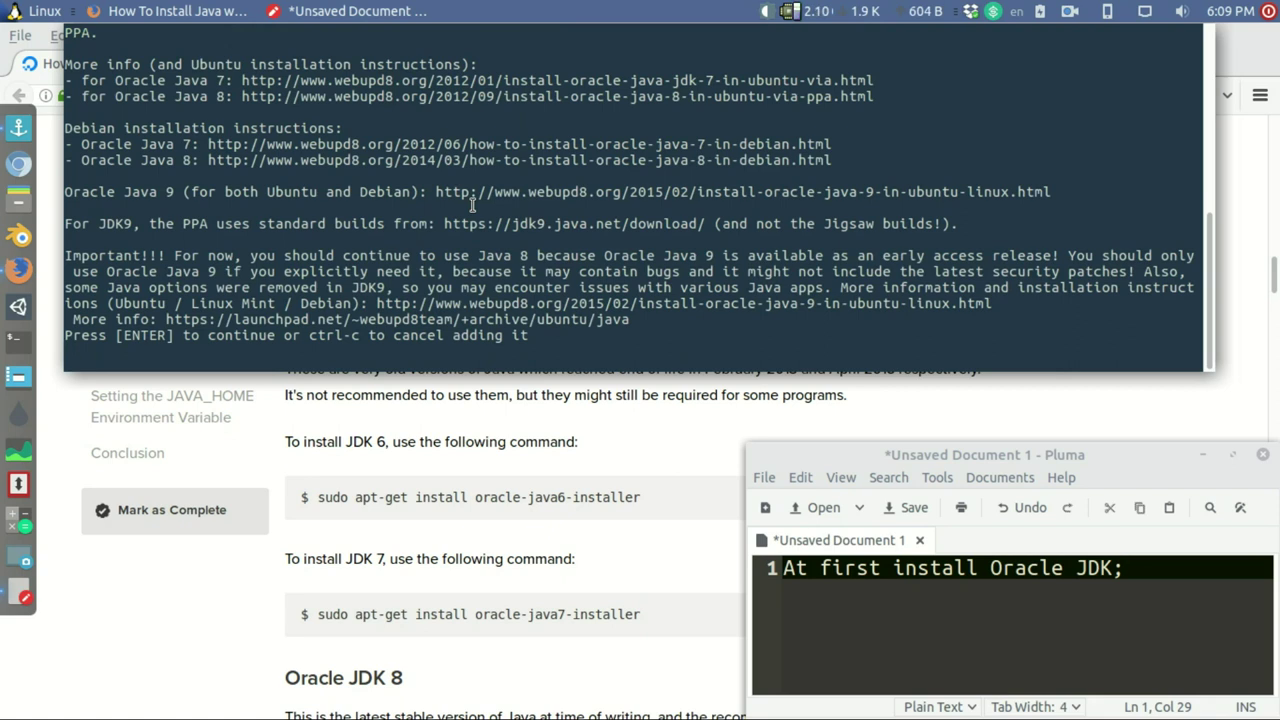
pyautogui.hotkey('ctrl', 'c')
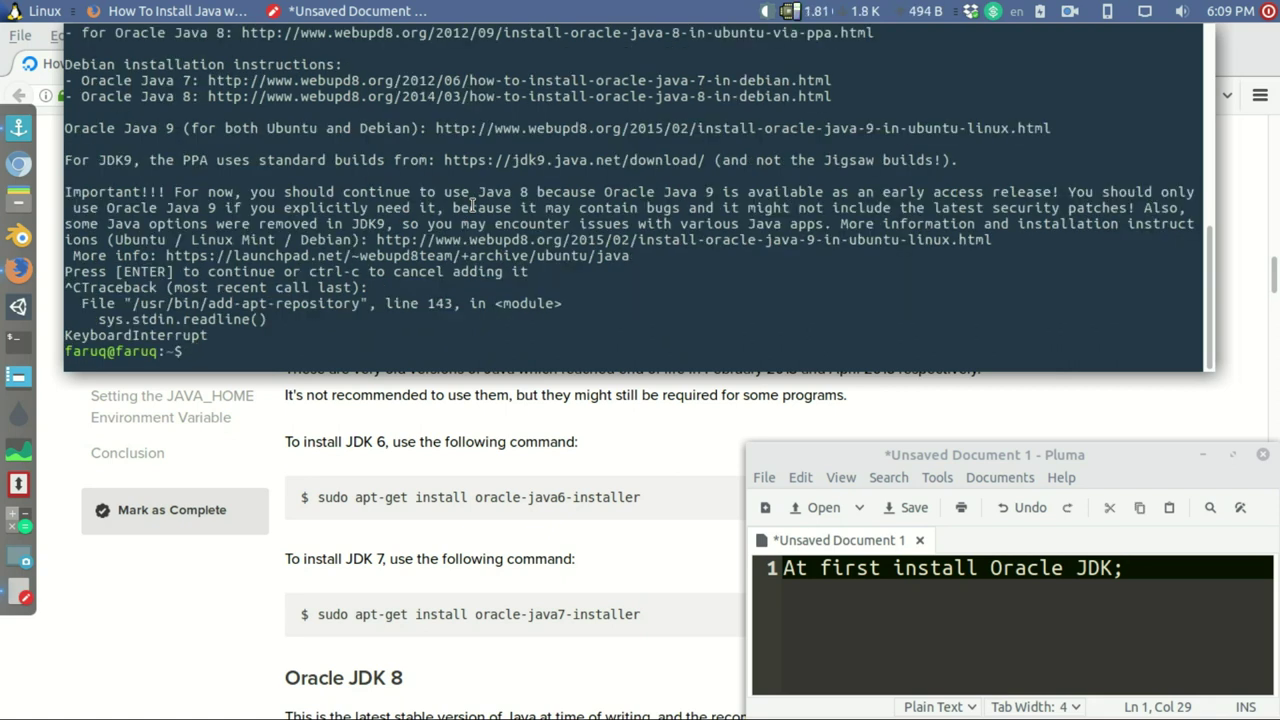
pyautogui.press('F12')
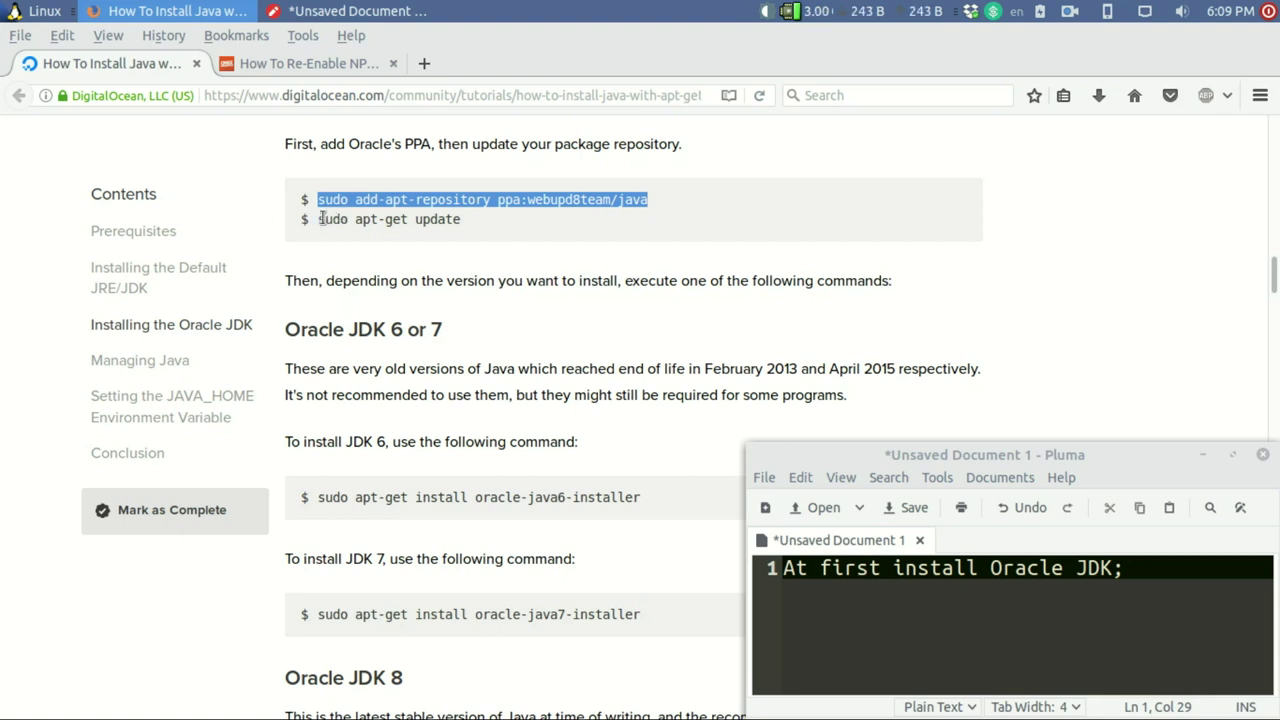
# - Copy sudo apt-get update from the tutorial and run it in the terminal
pyautogui.moveTo(319, 219); pyautogui.dragTo(466, 219)
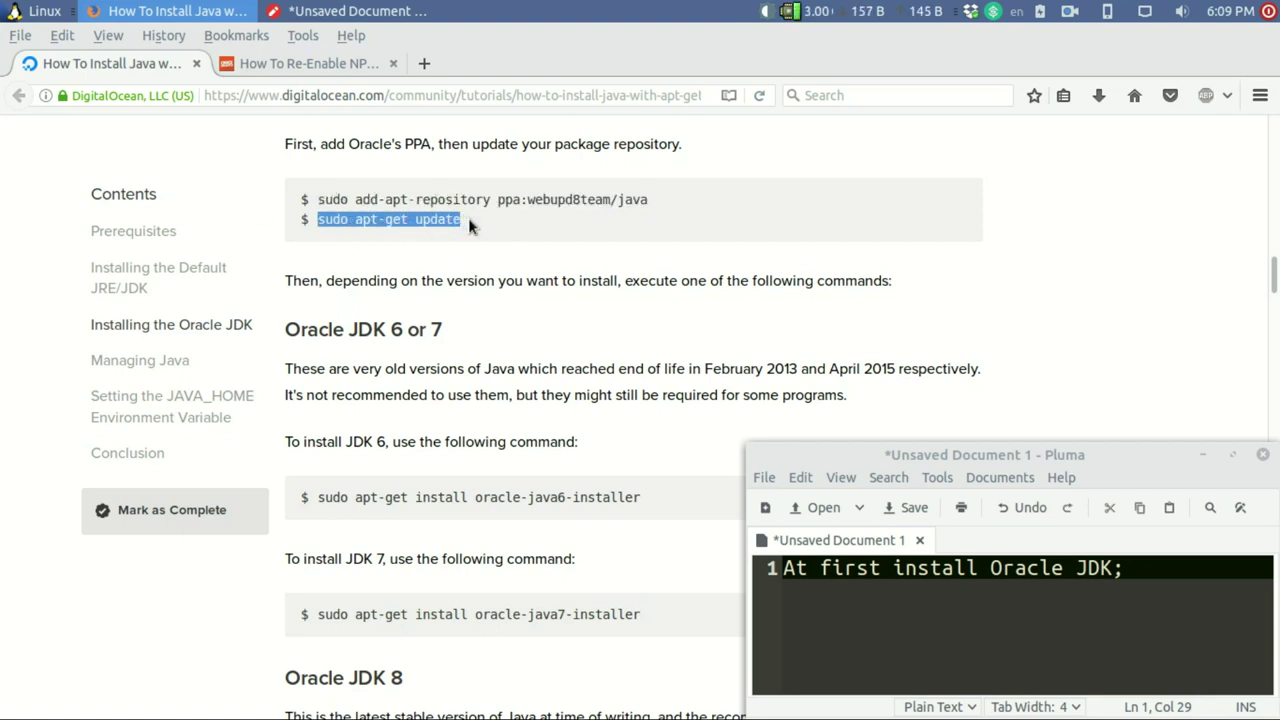
pyautogui.press('F12')
pyautogui.hotkey('ctrl', 'shift', 'v')
pyautogui.press('Return')
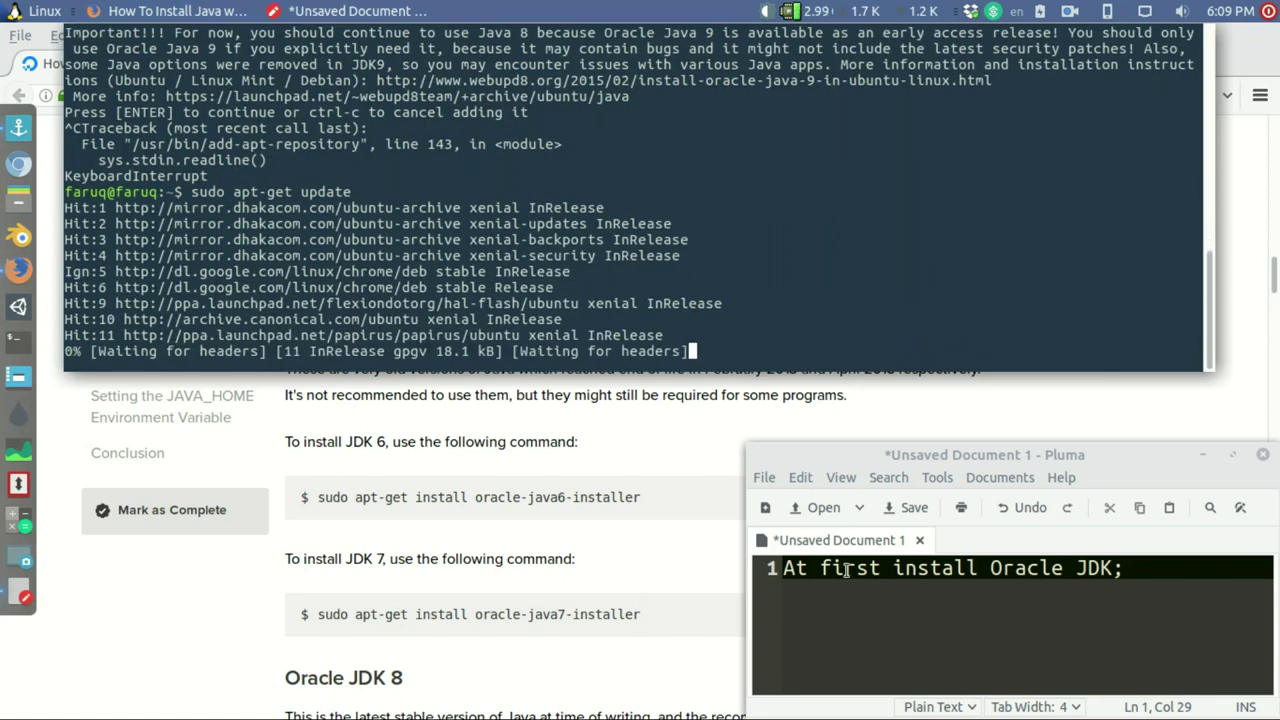
# - Add the line 'I have already installed it. :)' to the notes
pyautogui.click(1138, 568)
pyautogui.press('Return')
pyautogui.write('I have already installed')
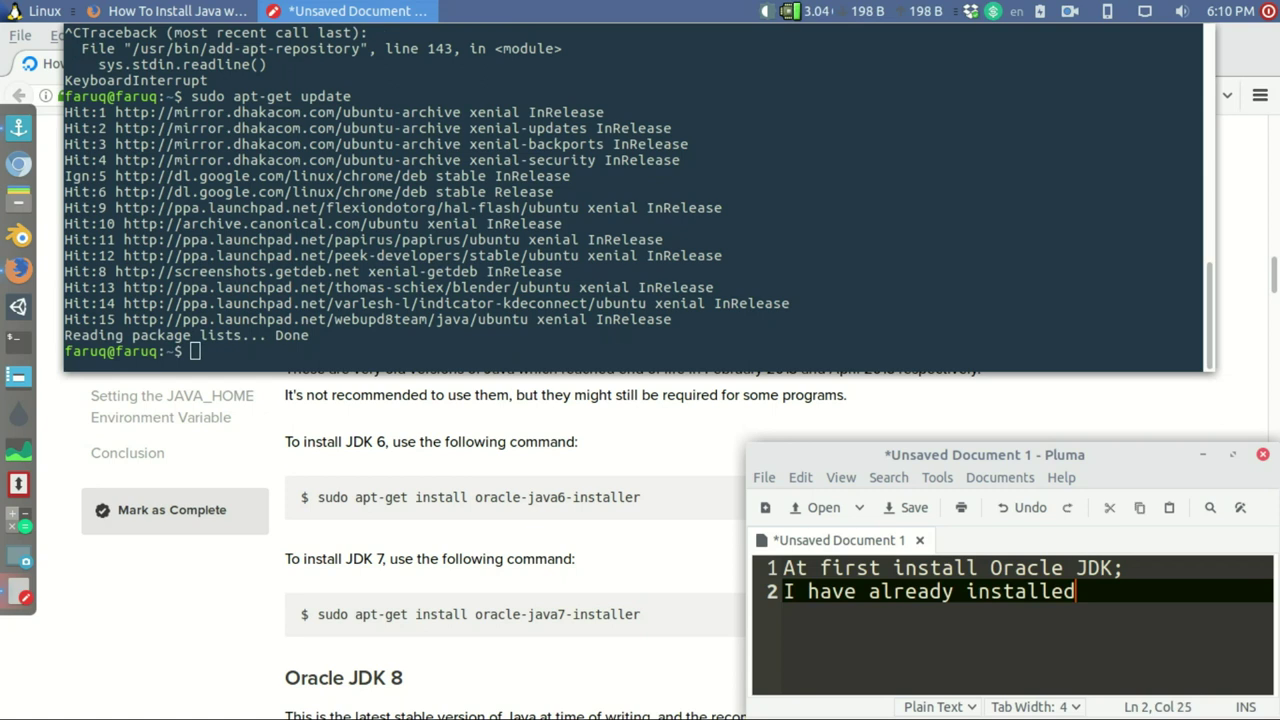
pyautogui.write(' it. ')
pyautogui.write(':)')
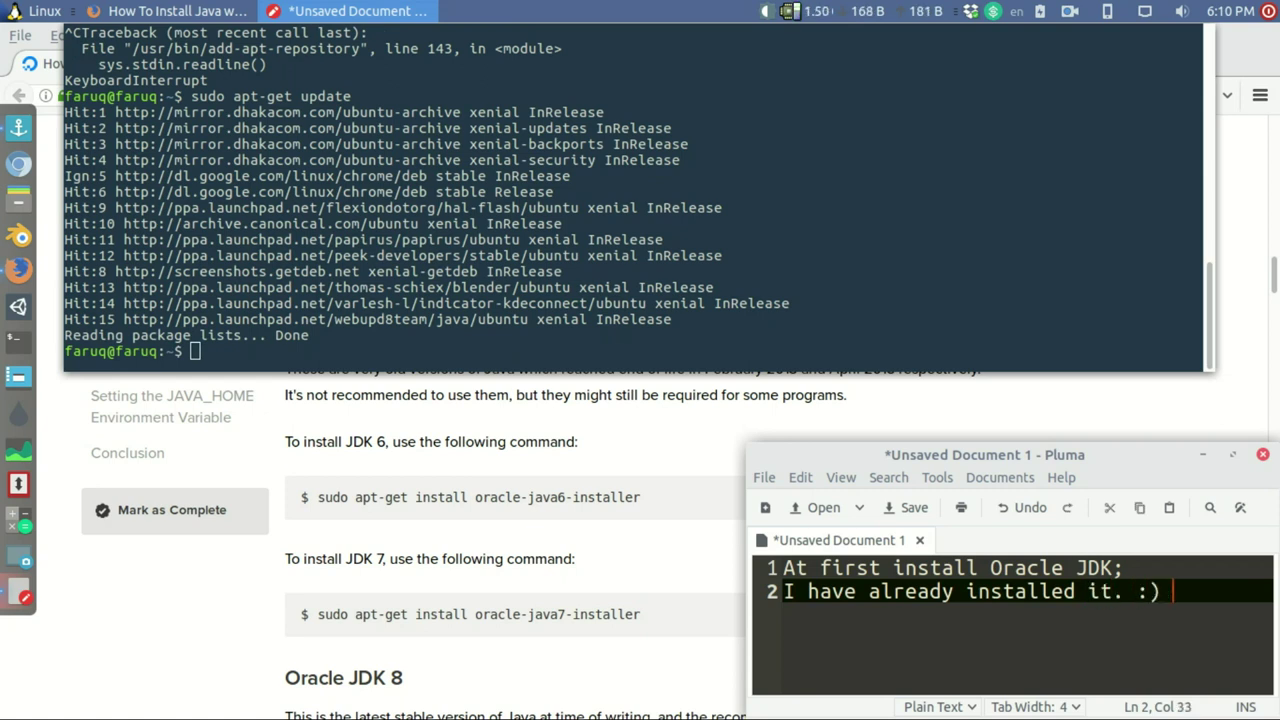
# - Copy sudo apt-get install oracle-java8-installer from the tutorial and run it in the terminal
pyautogui.click(563, 503)
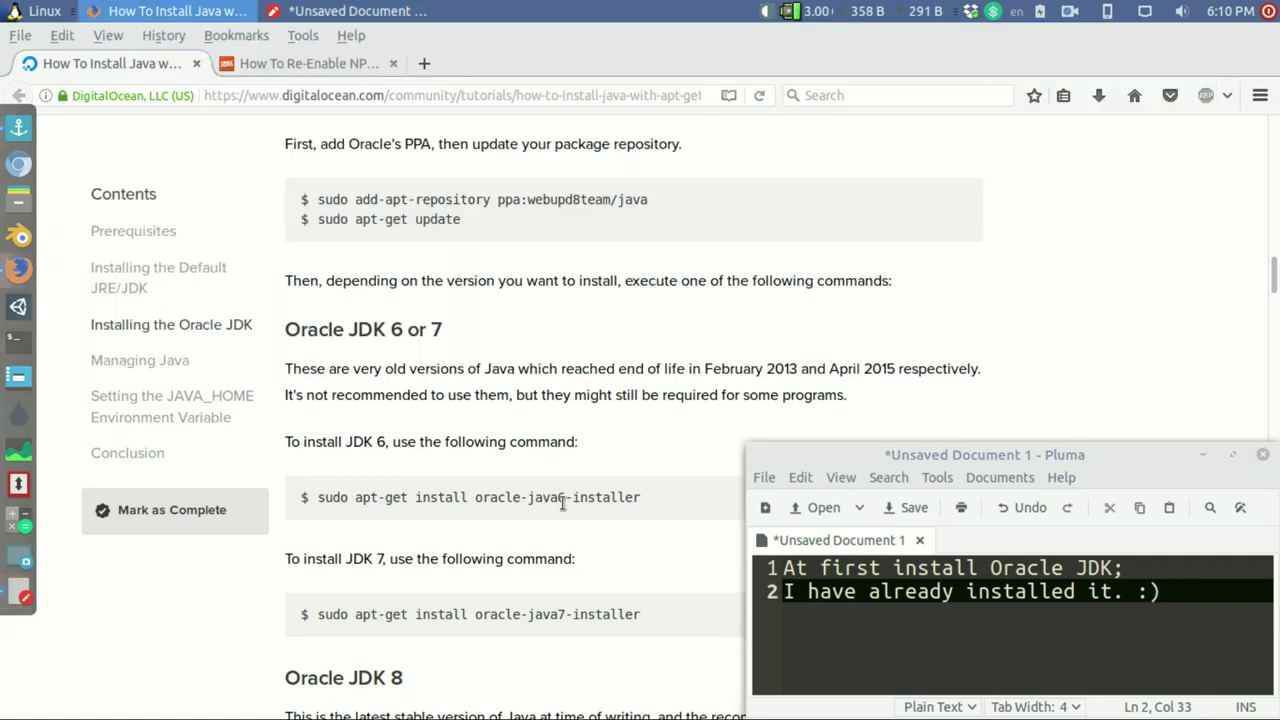
pyautogui.scroll(-5, 563, 503)
pyautogui.moveTo(648, 479); pyautogui.dragTo(320, 481)
pyautogui.rightClick(335, 480)
pyautogui.click(349, 491)
pyautogui.press('F12')
pyautogui.hotkey('ctrl', 'shift', 'v')
pyautogui.press('Return')
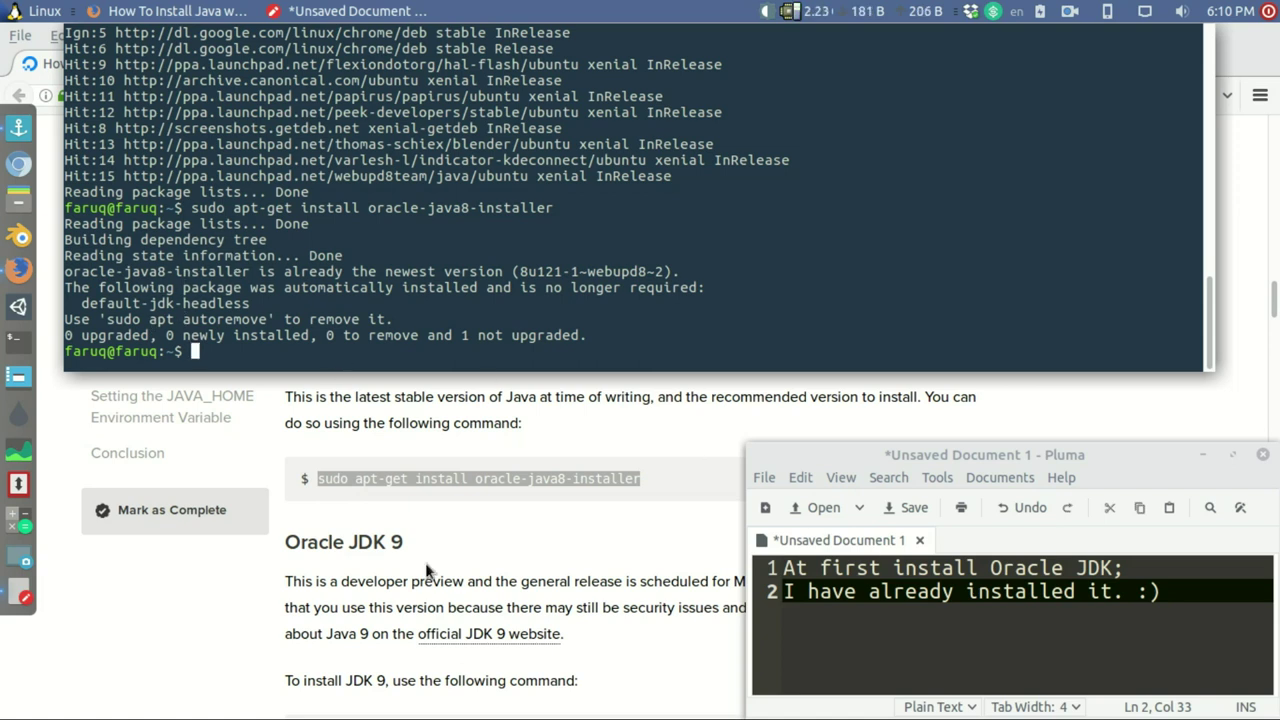
pyautogui.press('F12')
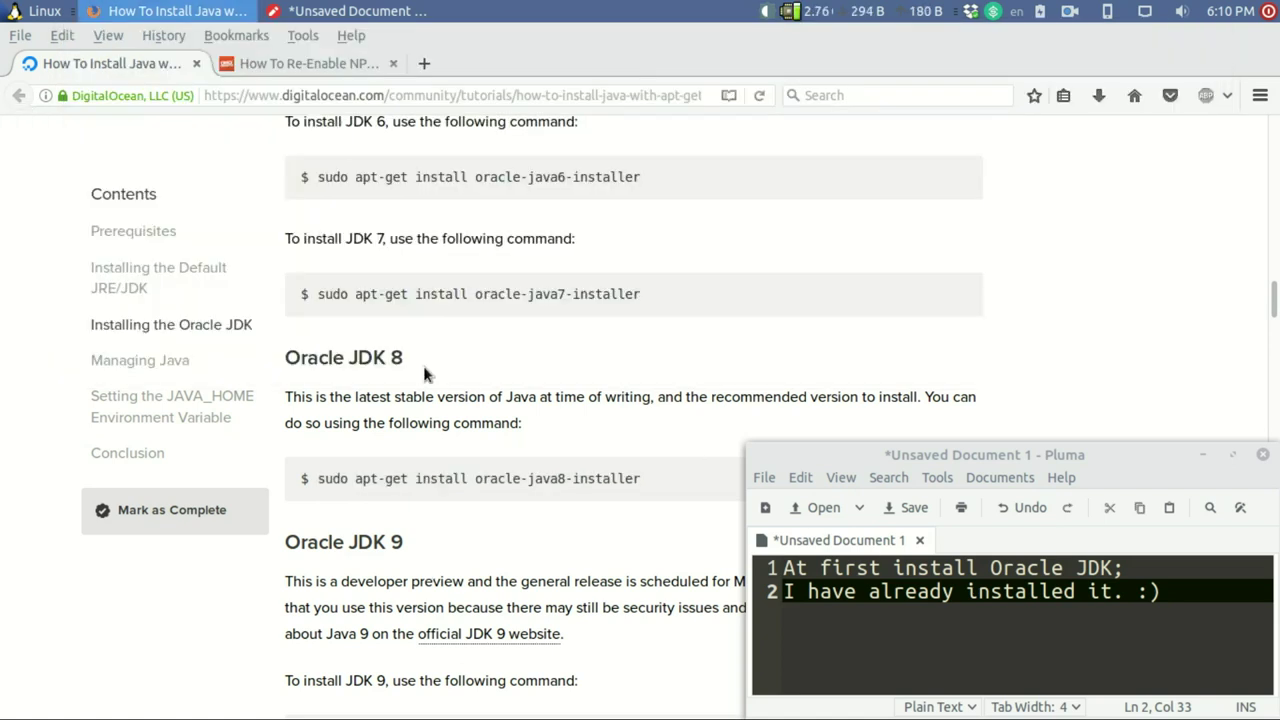
pyautogui.scroll(-3, 424, 372)
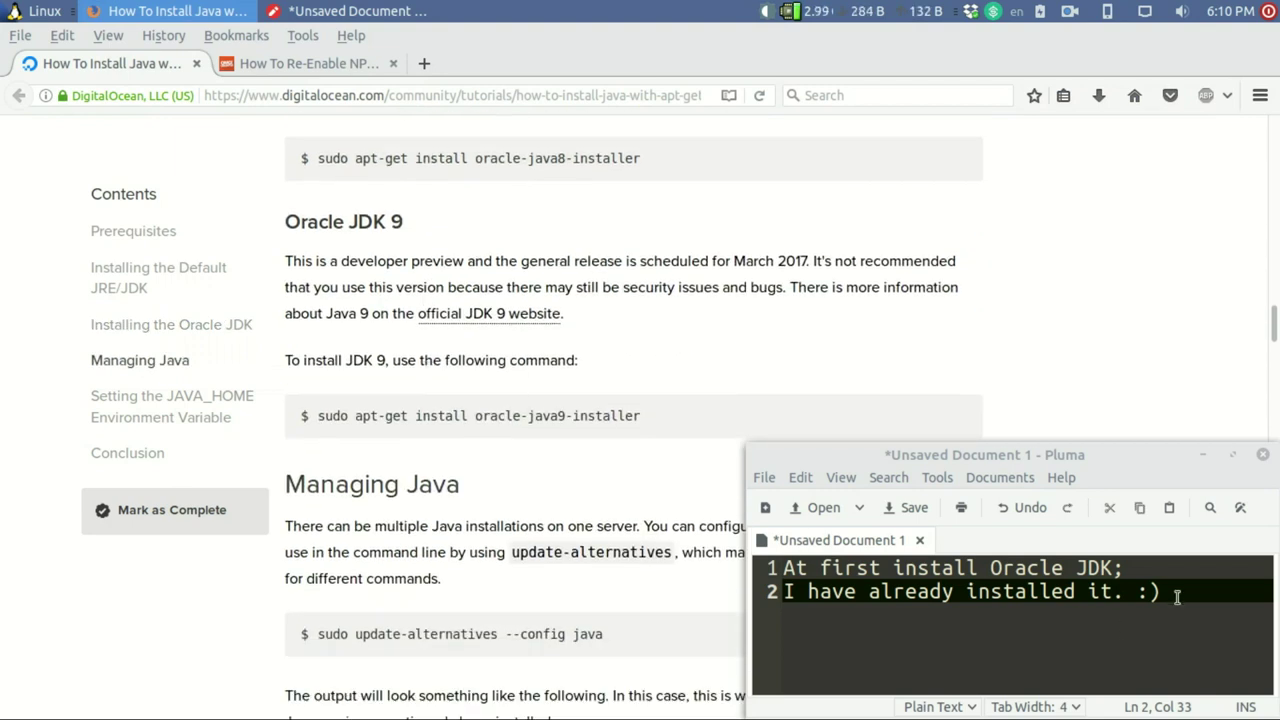
# - Add the line 'Now open java plugin control' and search the applications menu for 'java'
pyautogui.click(1177, 597)
pyautogui.press('Return')
pyautogui.write('Nowopen ')
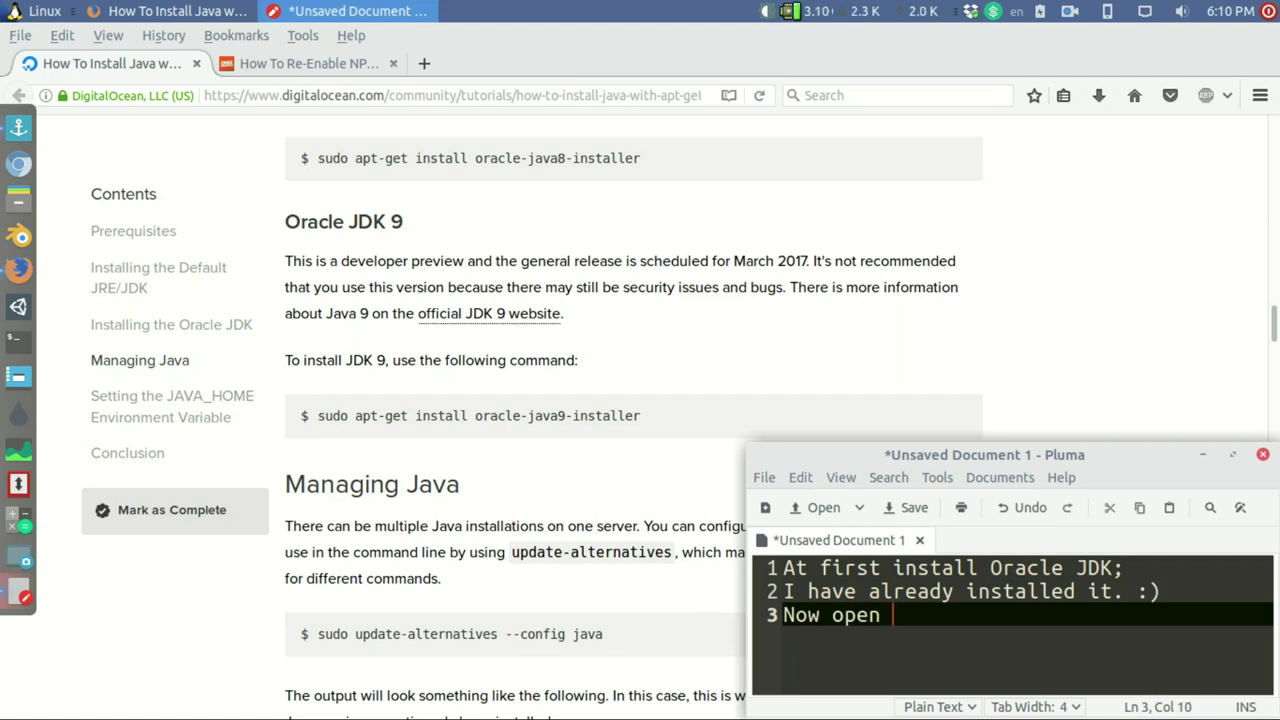
pyautogui.write('java plugin control')
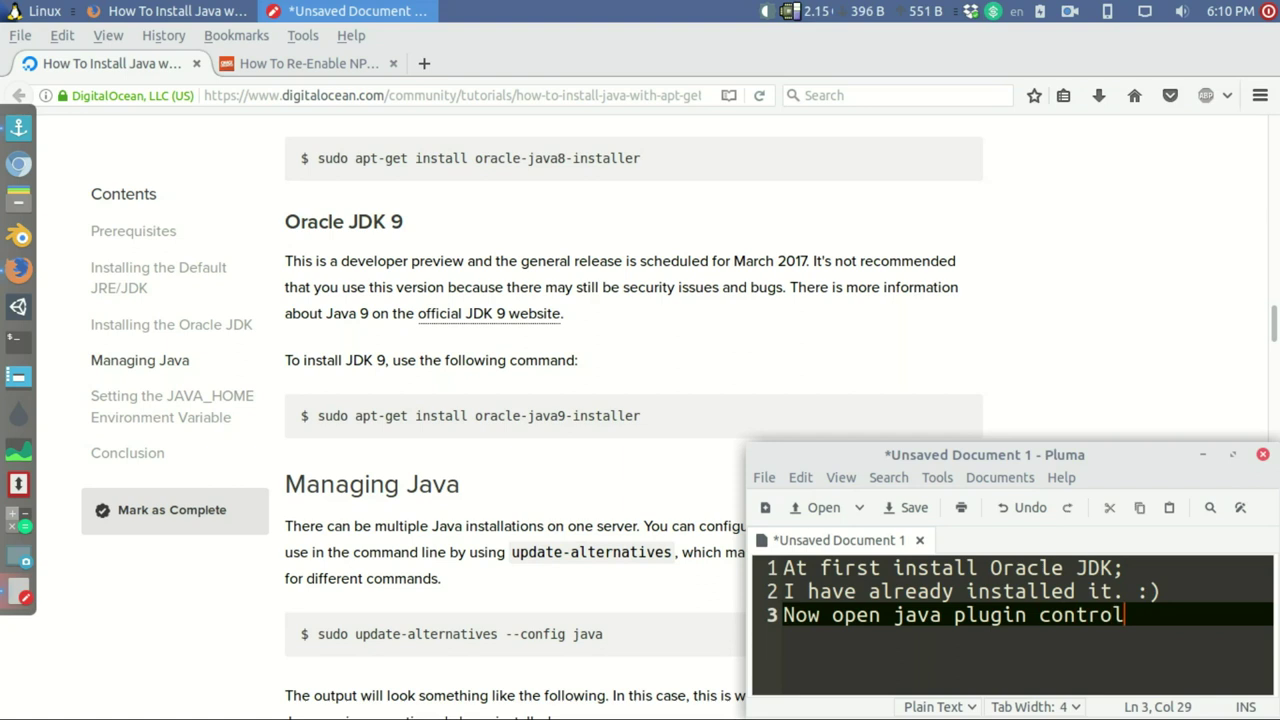
pyautogui.click(33, 12)
pyautogui.write('java')
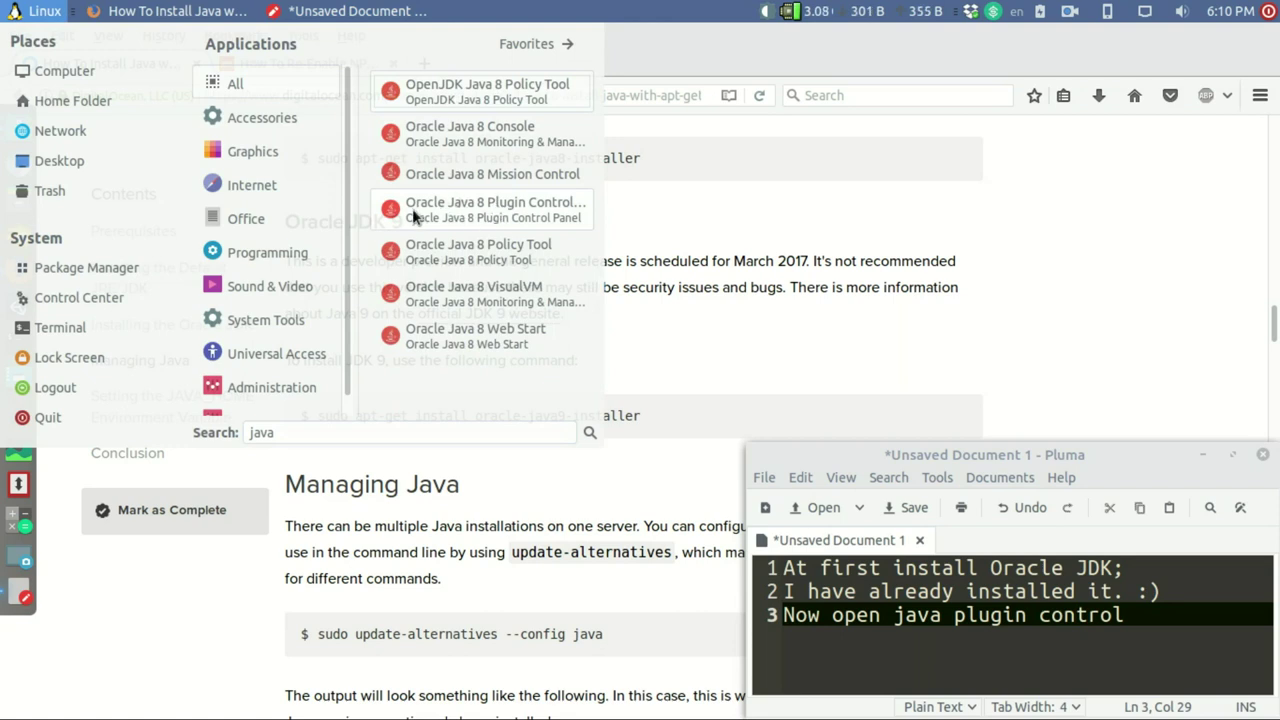
# - Launch Oracle Java 8 Plugin Control and enable Java content in the browser on the Security tab
pyautogui.click(513, 210)
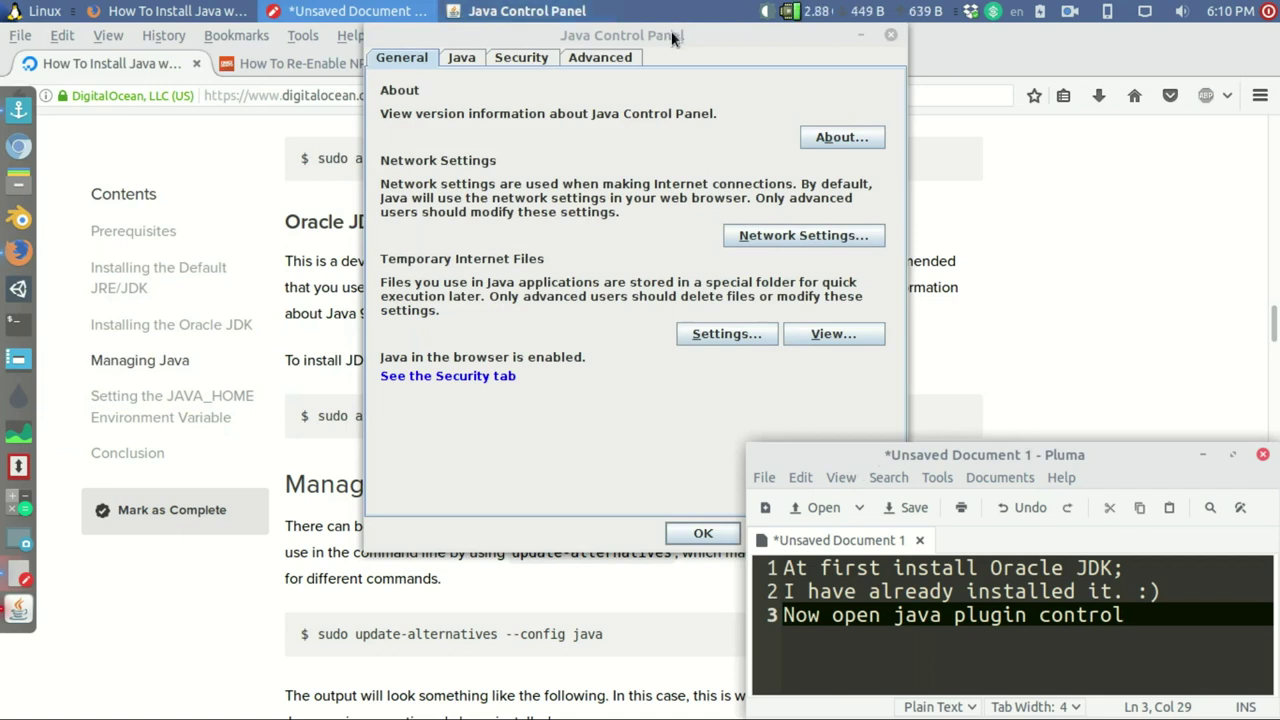
pyautogui.moveTo(672, 36); pyautogui.dragTo(460, 86)
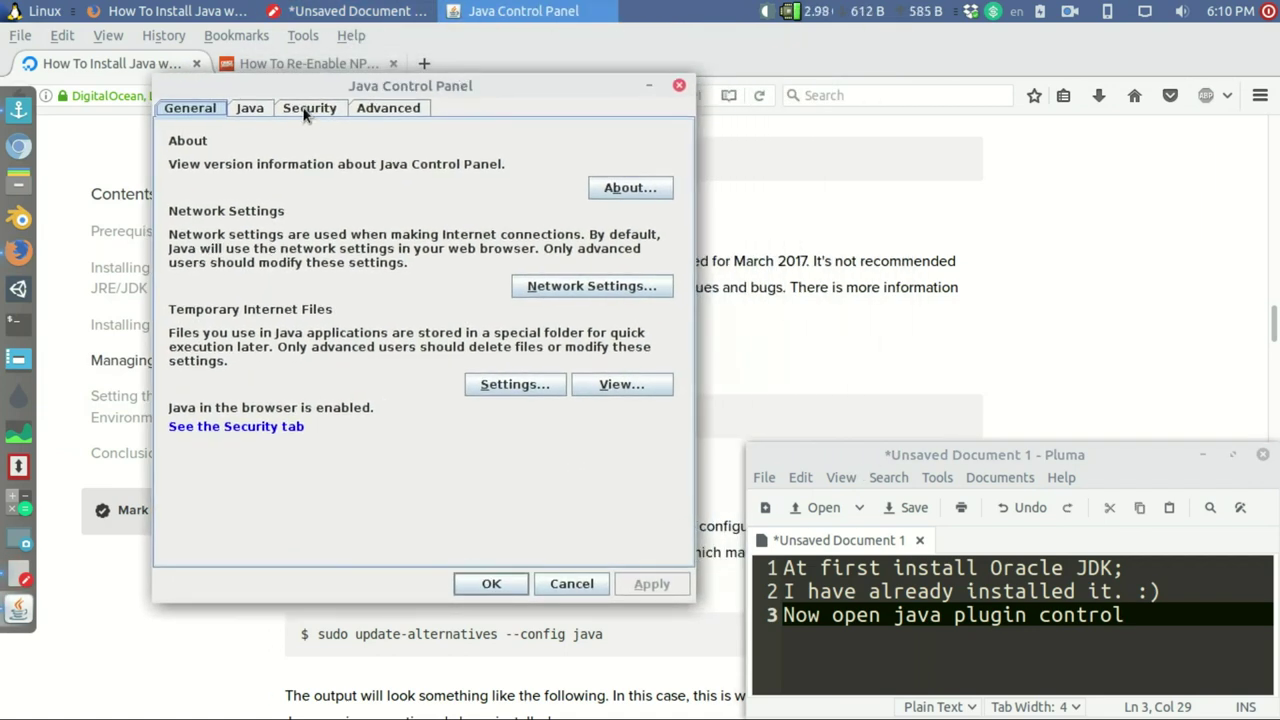
pyautogui.click(305, 112)
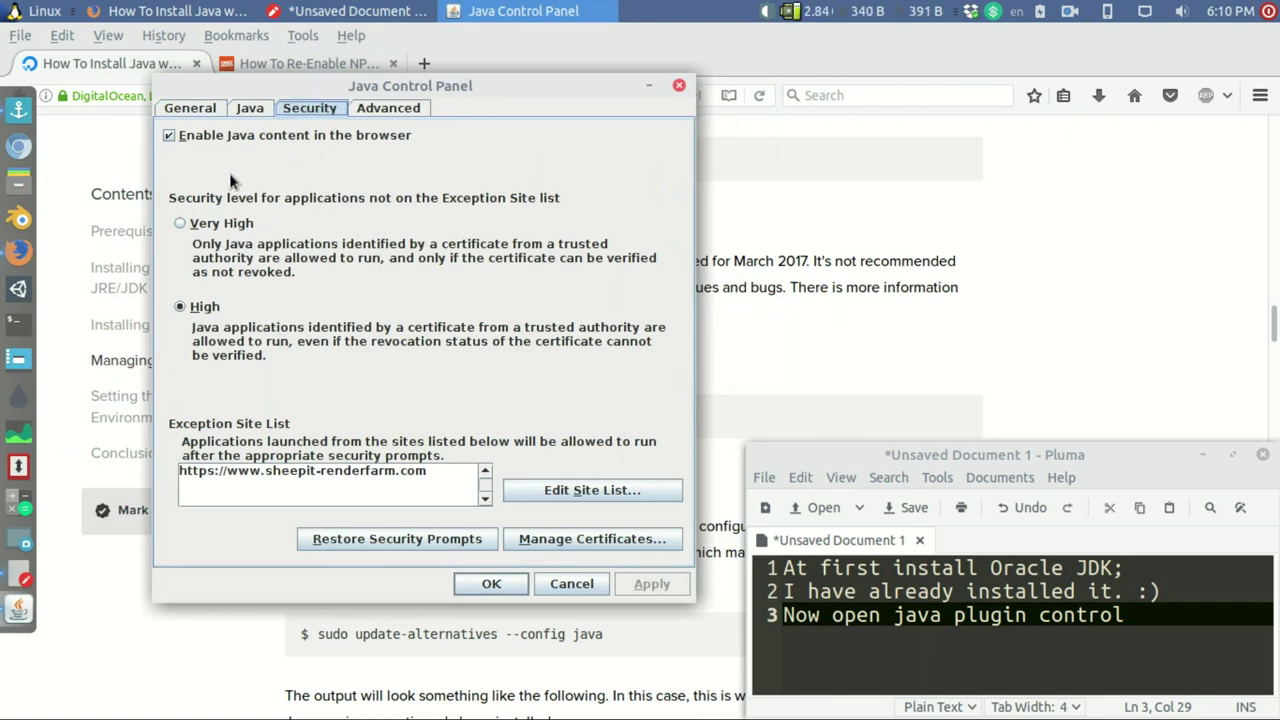
pyautogui.click(180, 137)
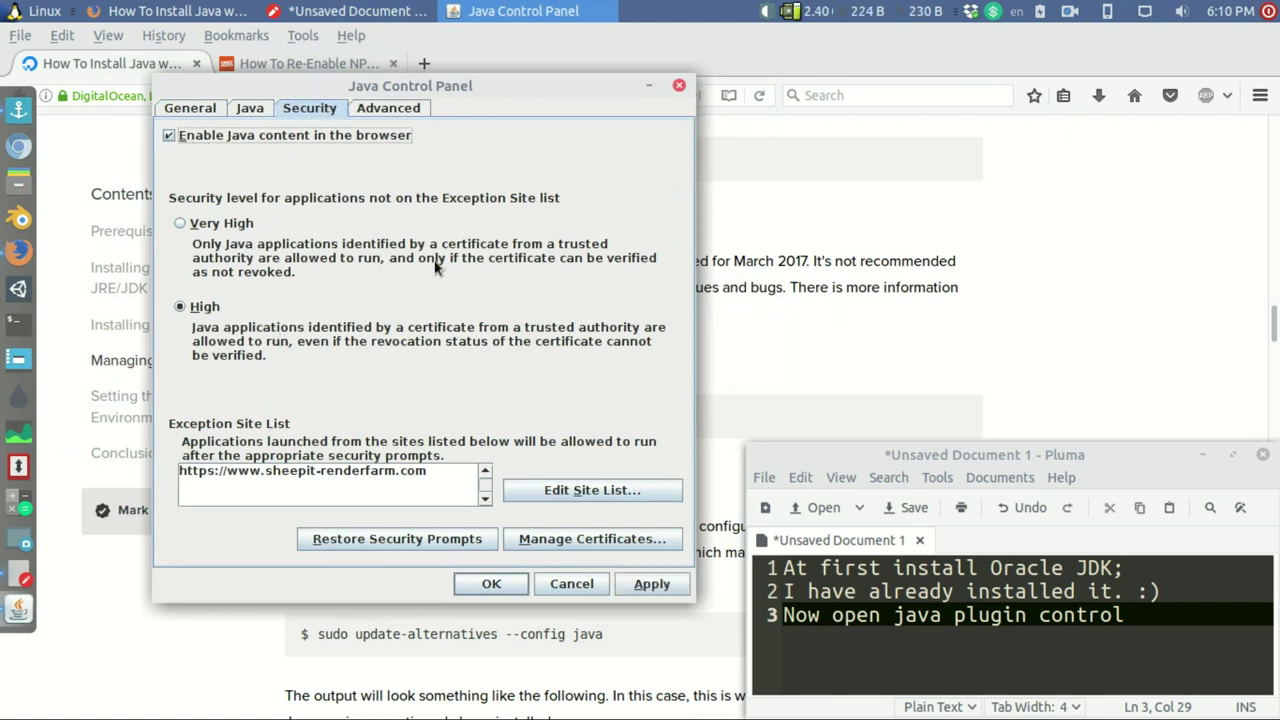
pyautogui.click(560, 488)
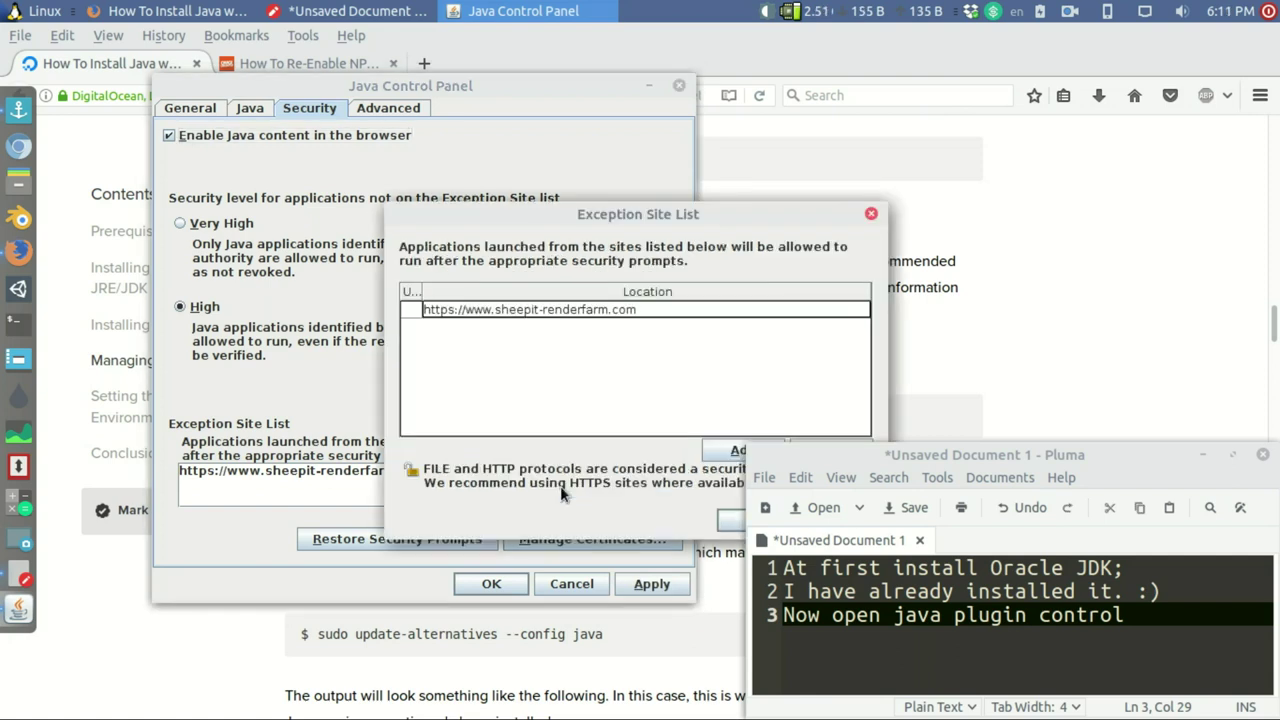
pyautogui.moveTo(619, 213); pyautogui.dragTo(427, 209)
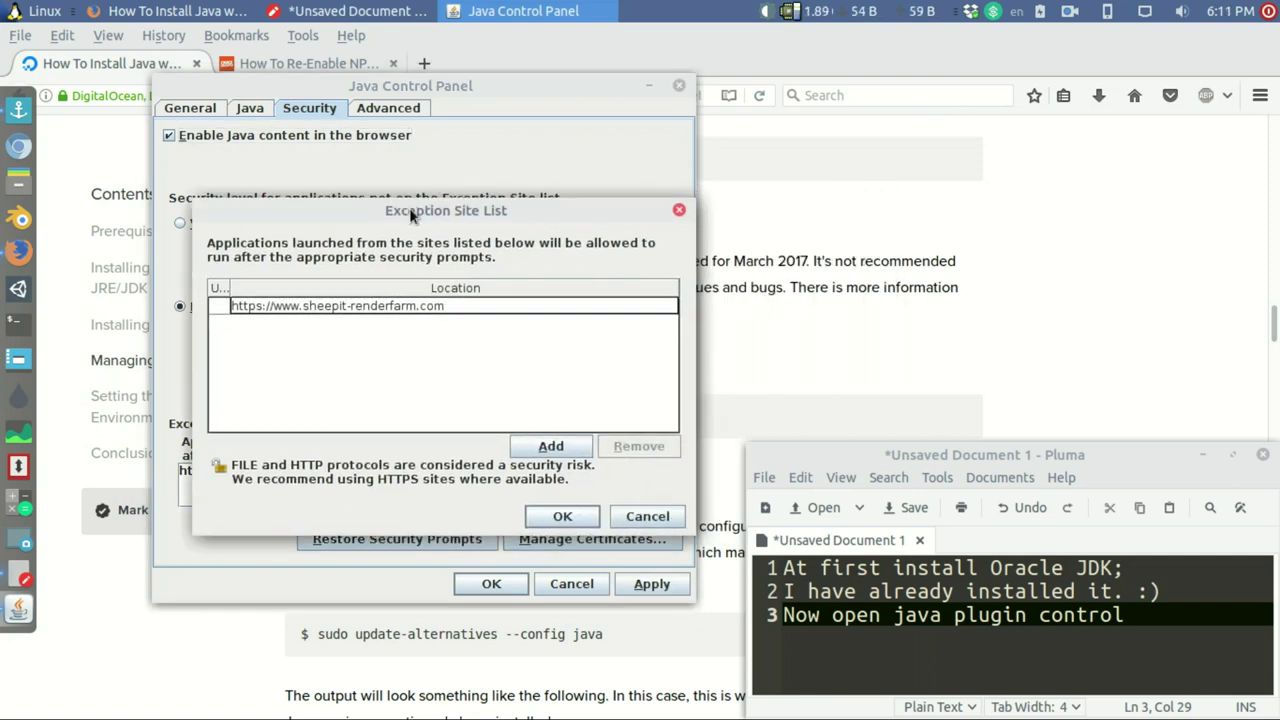
pyautogui.click(551, 447)
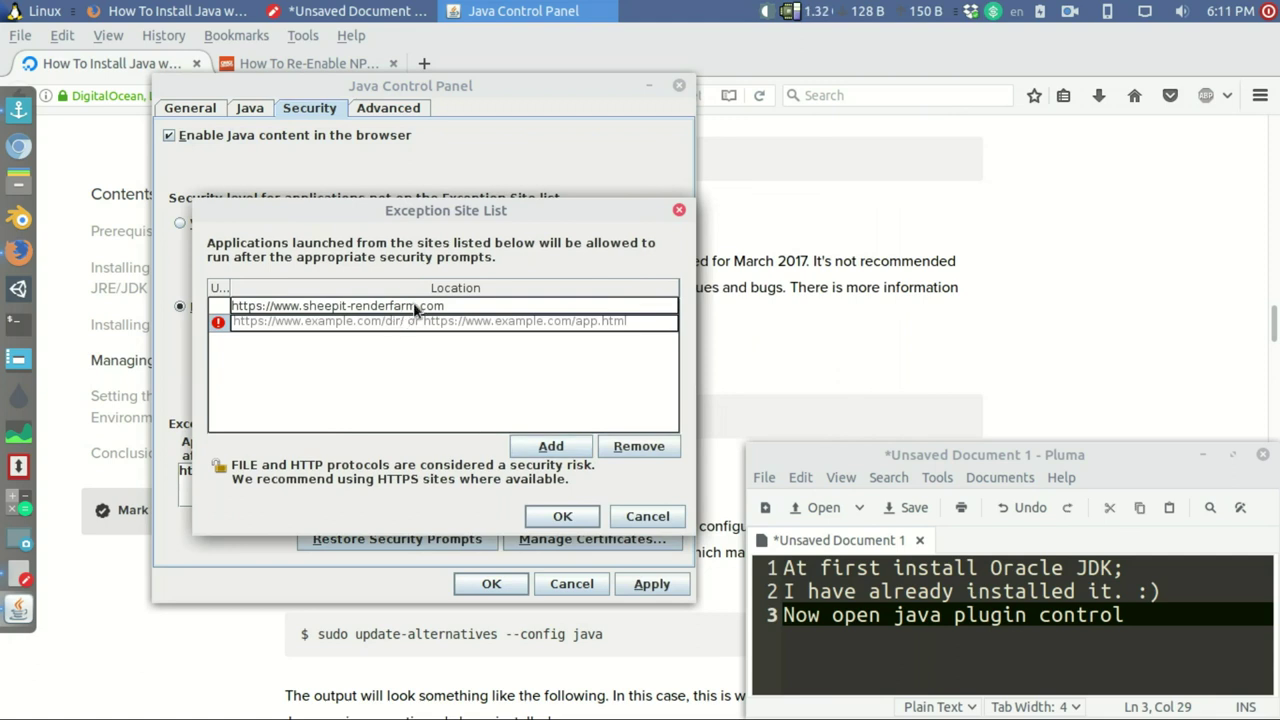
pyautogui.press('Return')
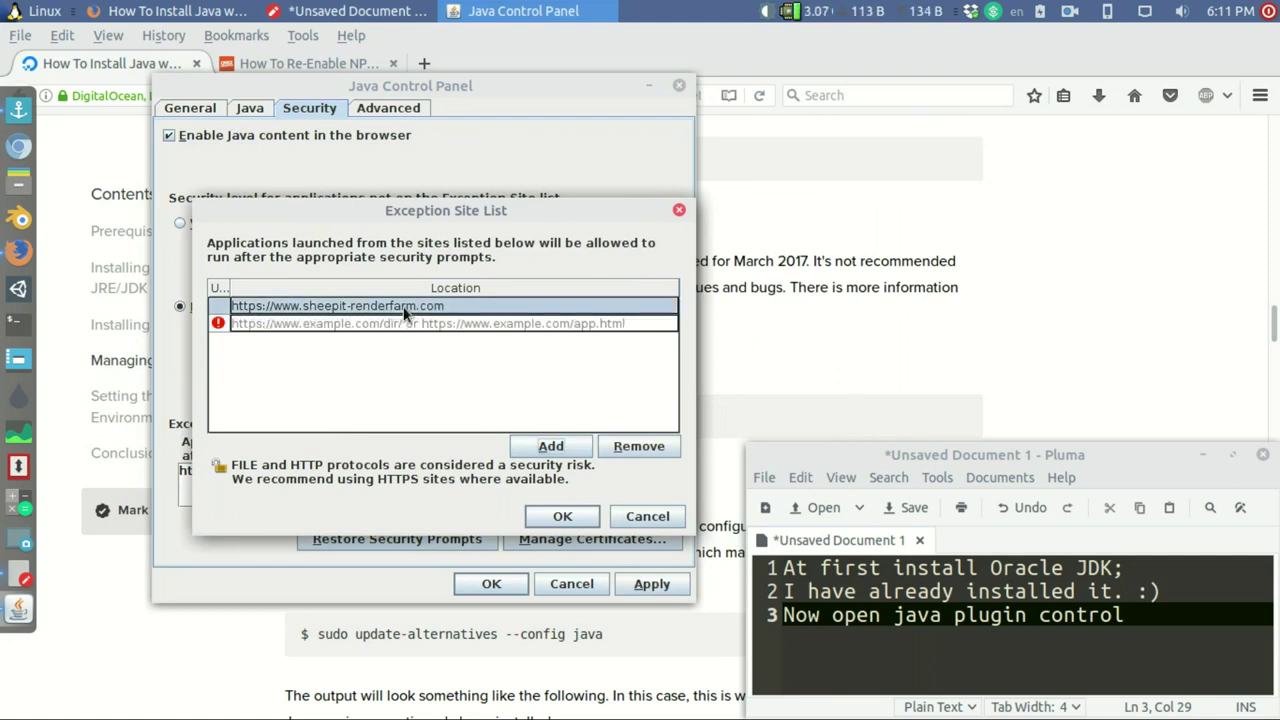
pyautogui.doubleClick(405, 312)
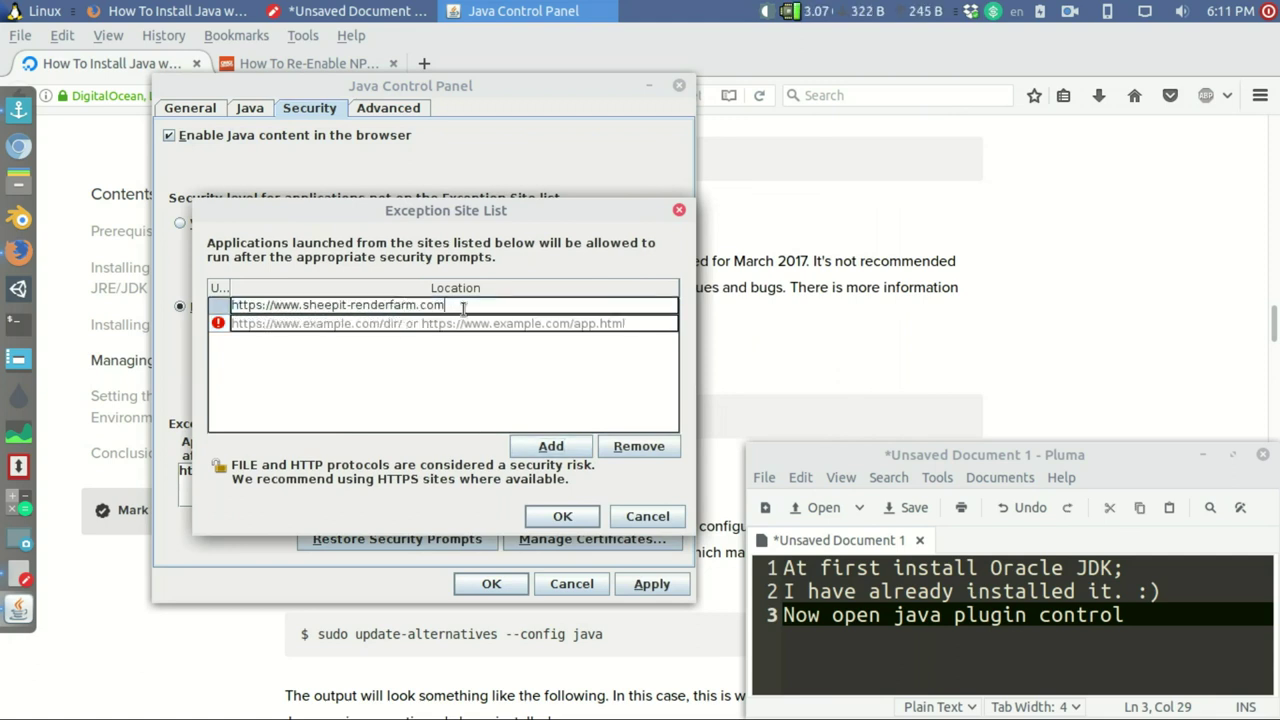
pyautogui.click(566, 517)
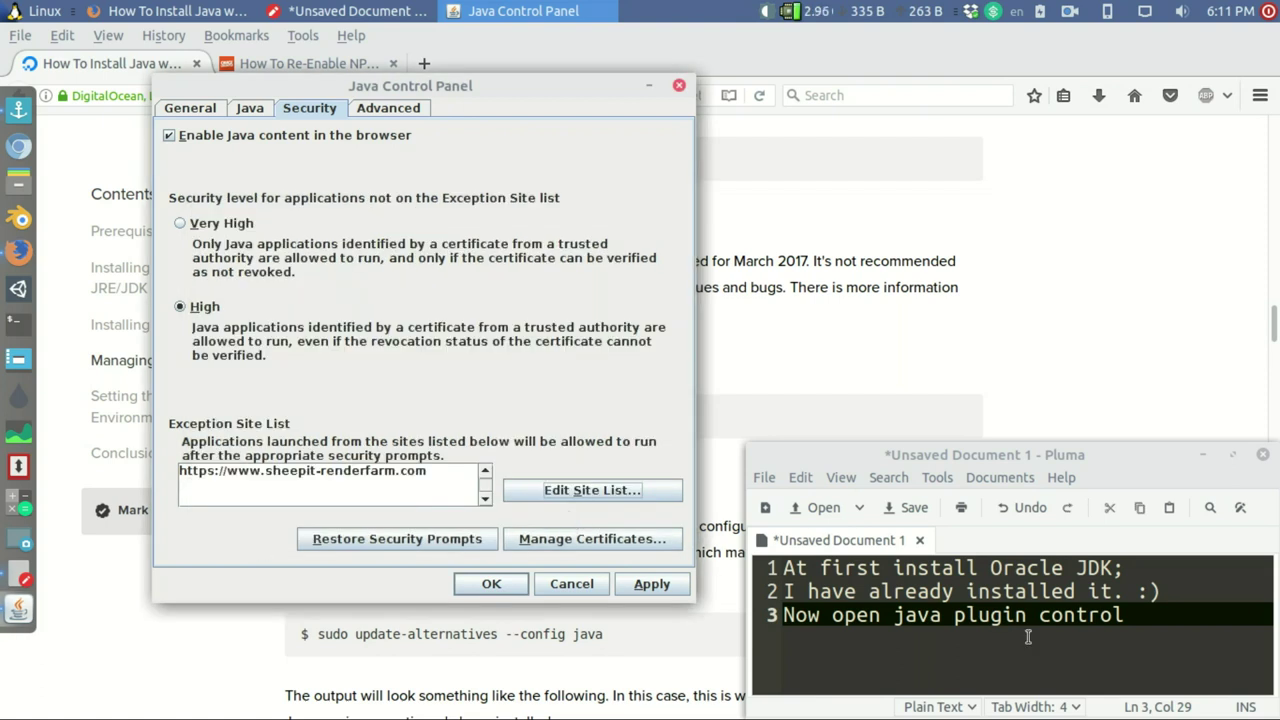
# - End line 3 with a period and note ticking Enable Java content in browser on the Security tab
pyautogui.click(1126, 617)
pyautogui.write('.')
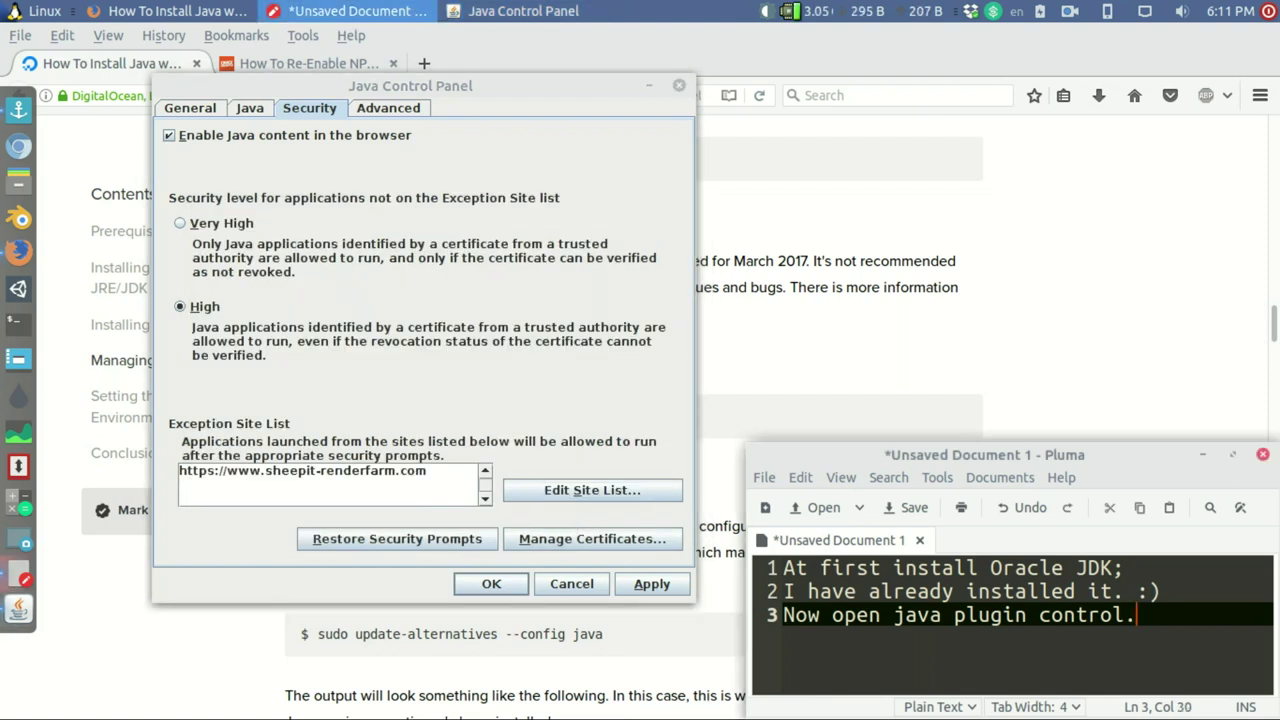
pyautogui.press('Return')
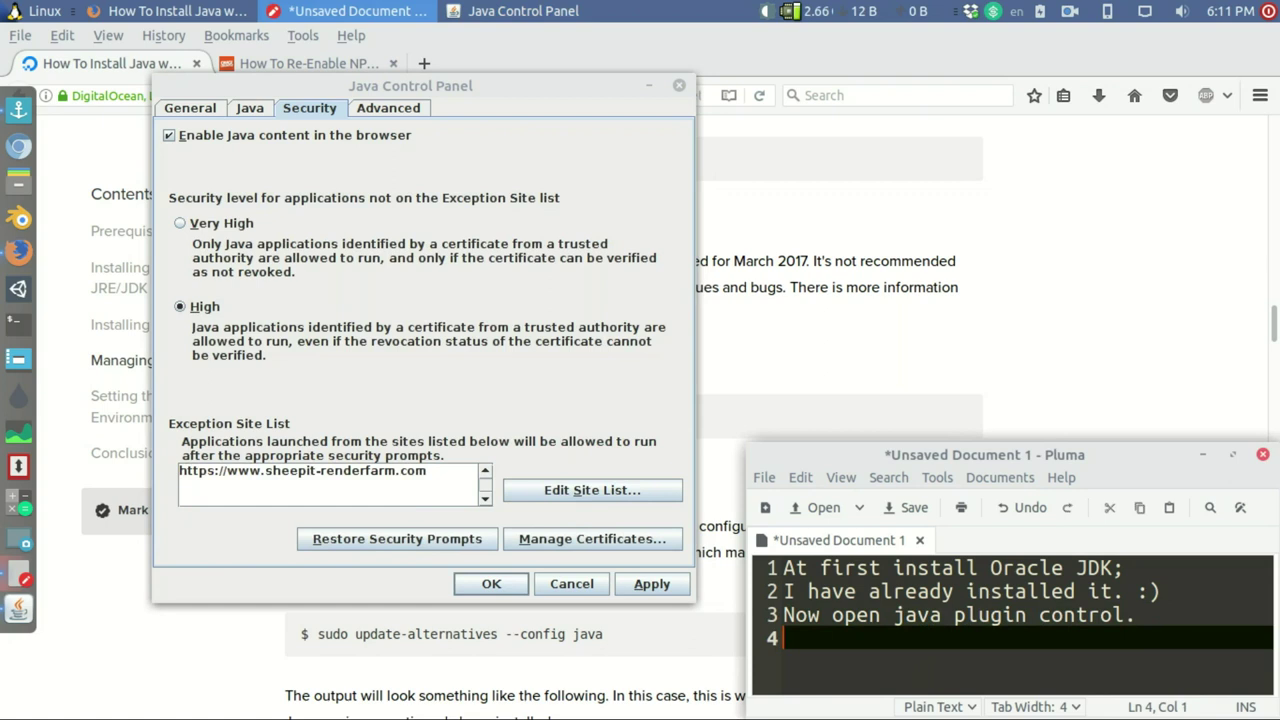
pyautogui.write('From ')
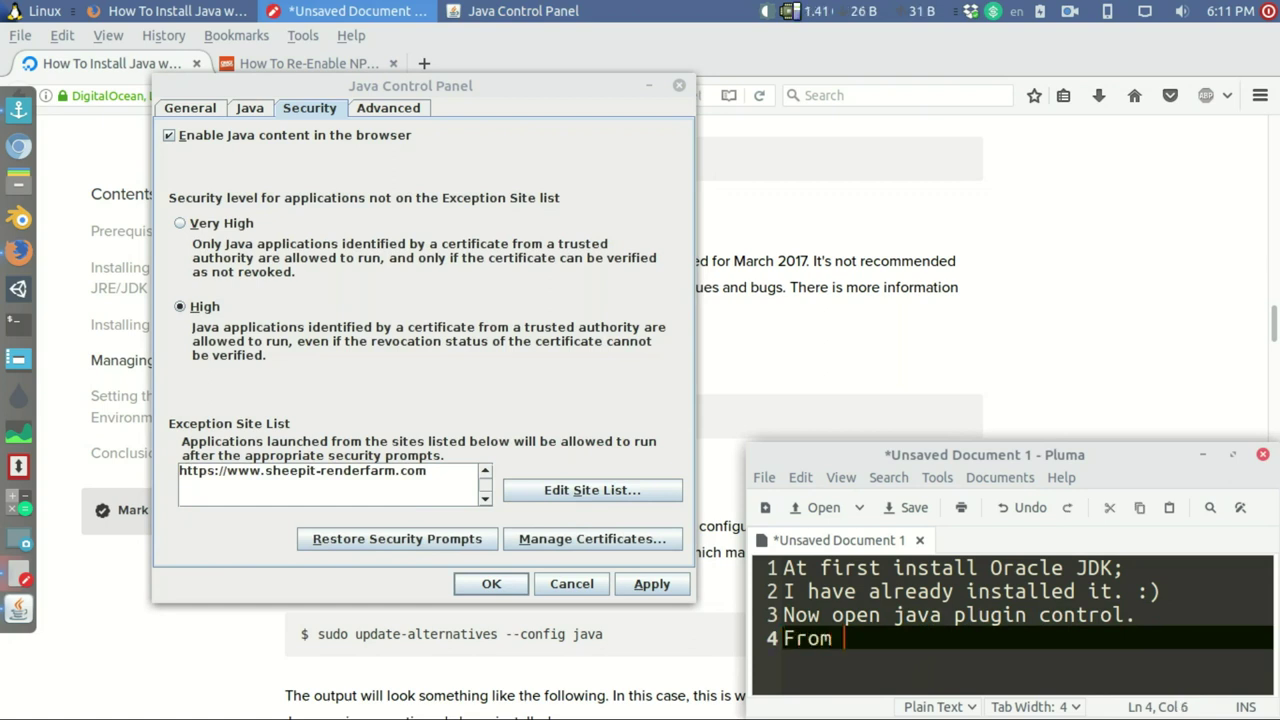
pyautogui.write('security')
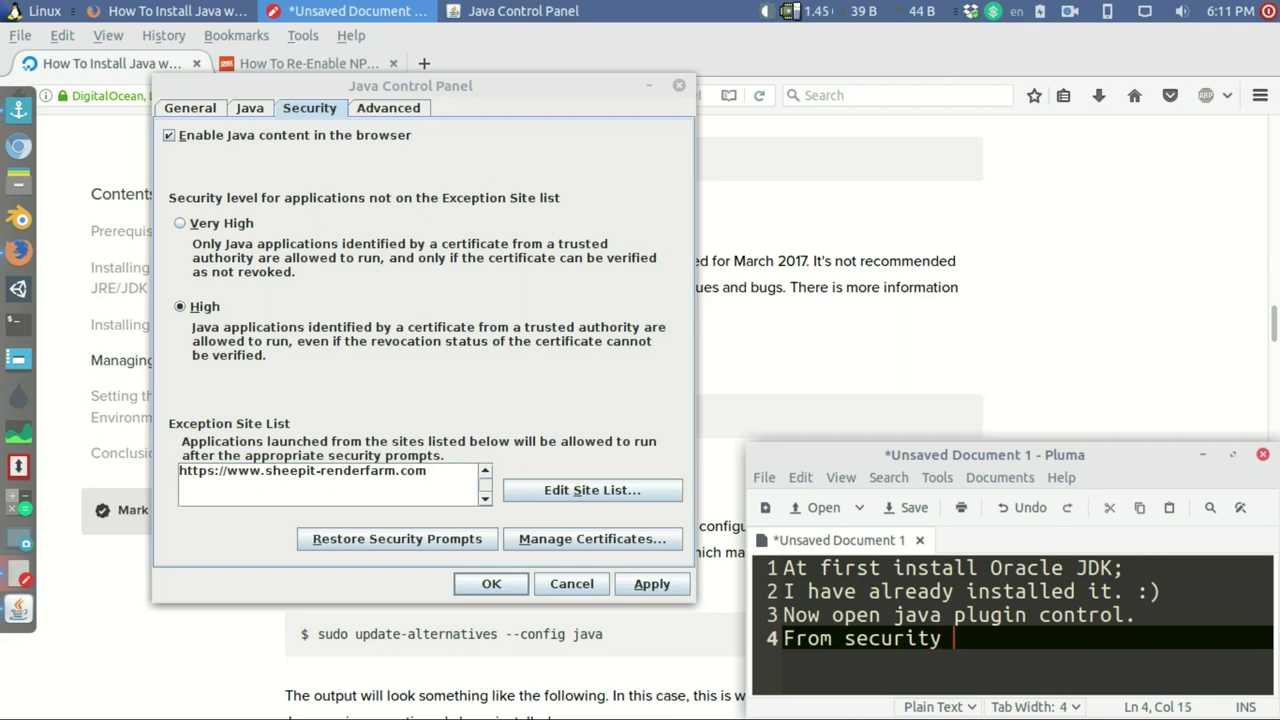
pyautogui.write('TA B')
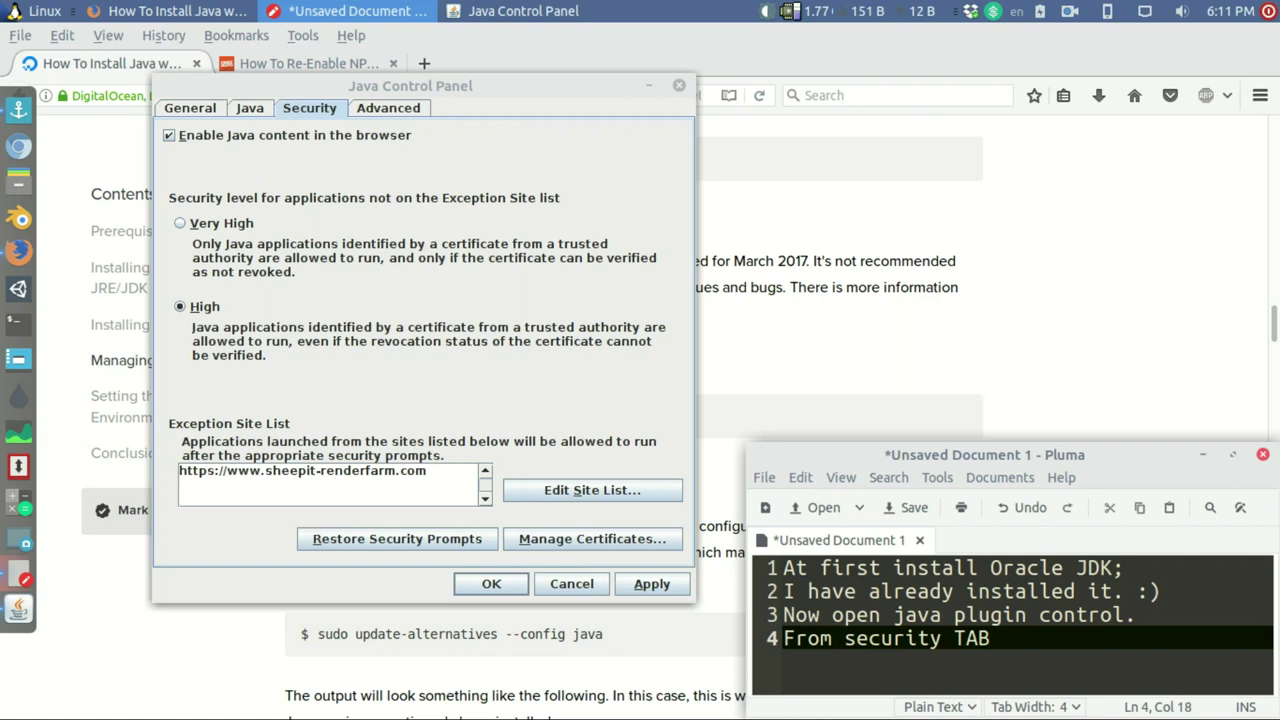
pyautogui.write(' ti')
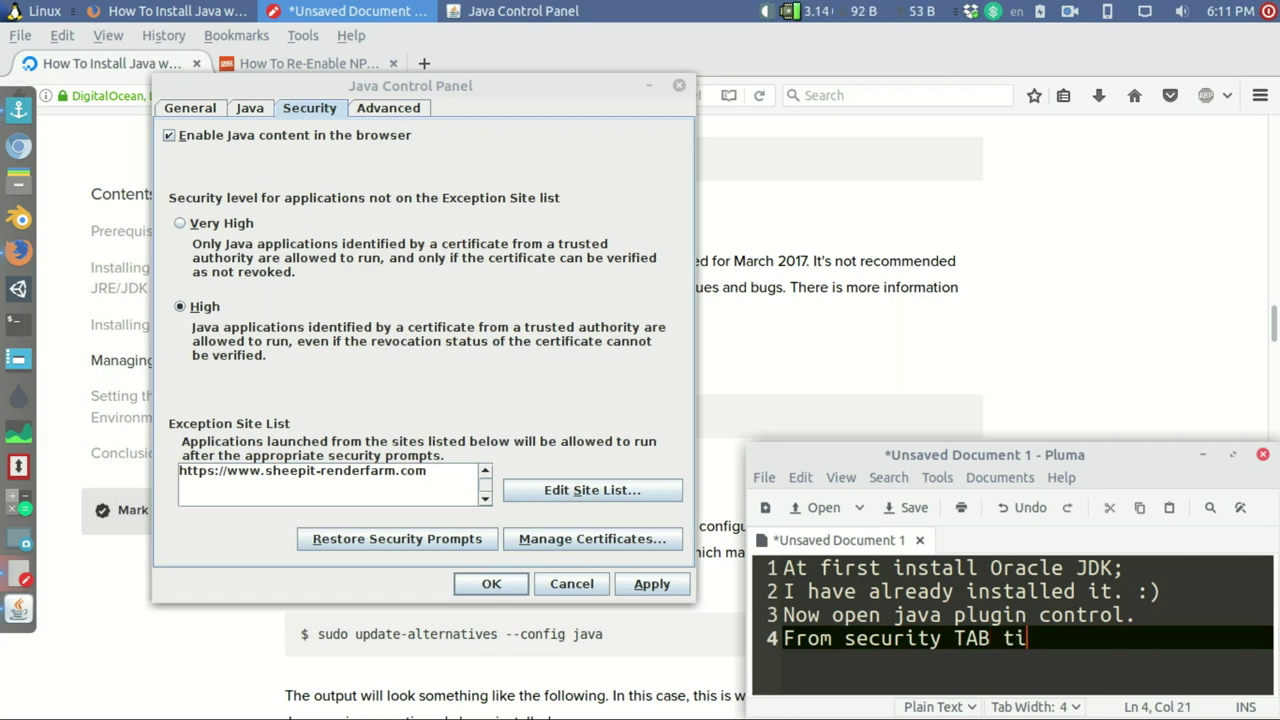
pyautogui.write('mark on Enable ')
pyautogui.write('ava inbrowser')
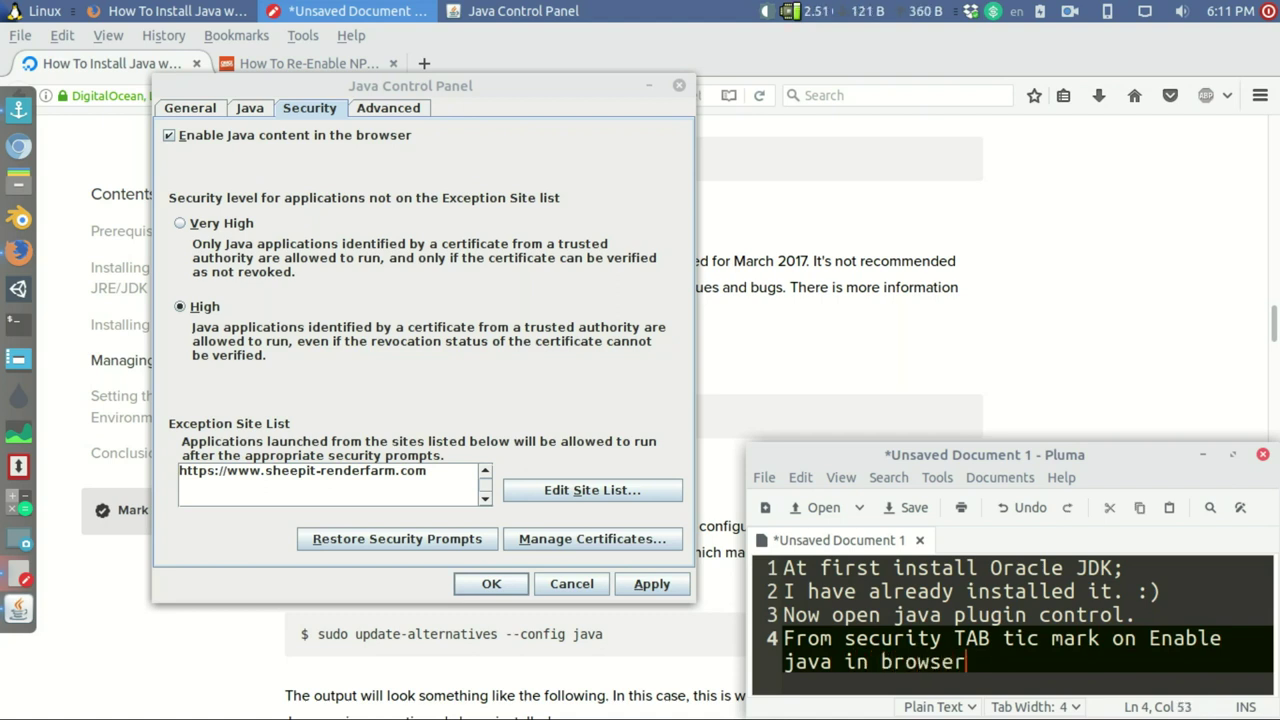
# - Add the note 'and add sheepit render farm from edit site list button.'
pyautogui.press('Return')
pyautogui.press('Return')
pyautogui.press('Return')
pyautogui.press('Return')
pyautogui.press('Return')
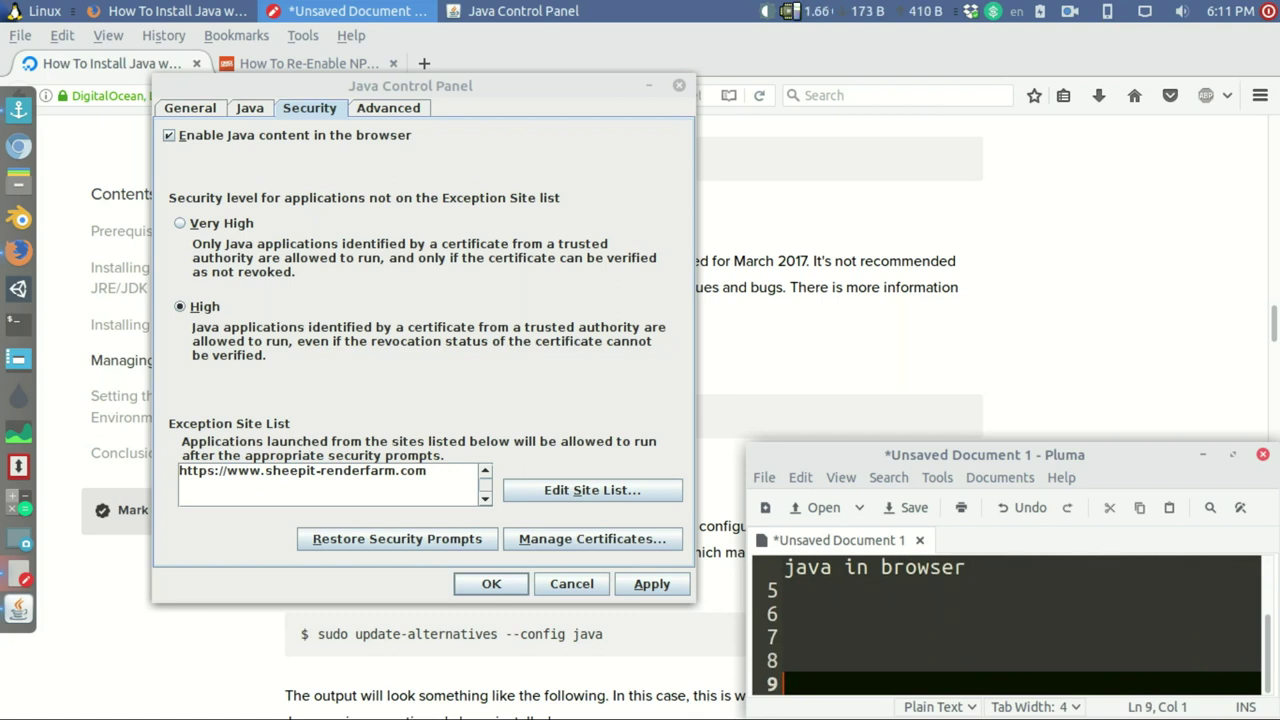
pyautogui.press('Return')
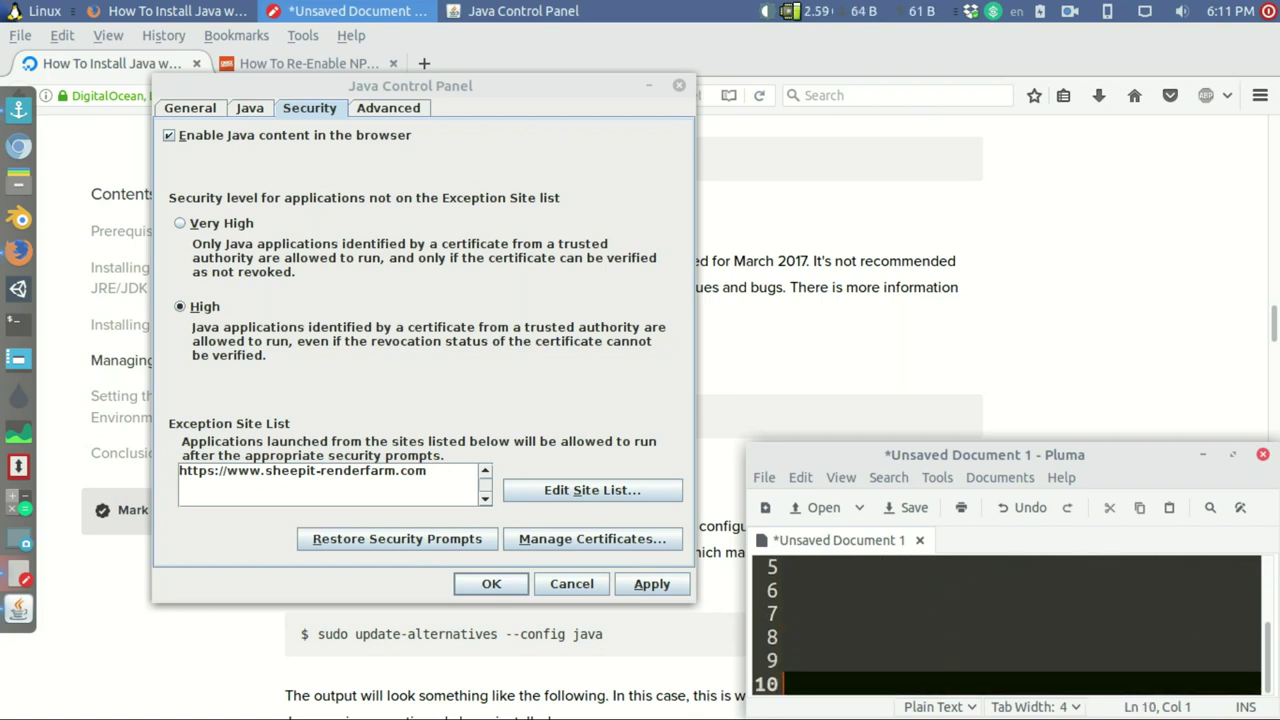
pyautogui.write('and ')
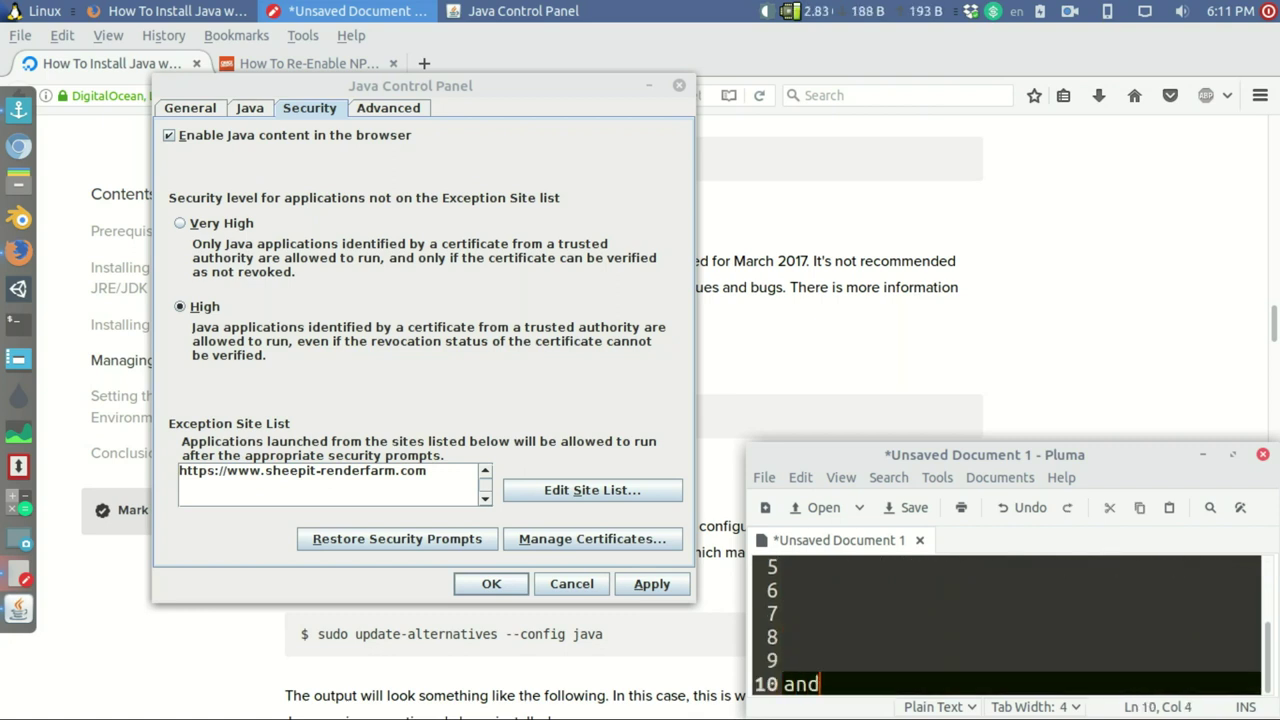
pyautogui.write('add ')
pyautogui.write('shee')
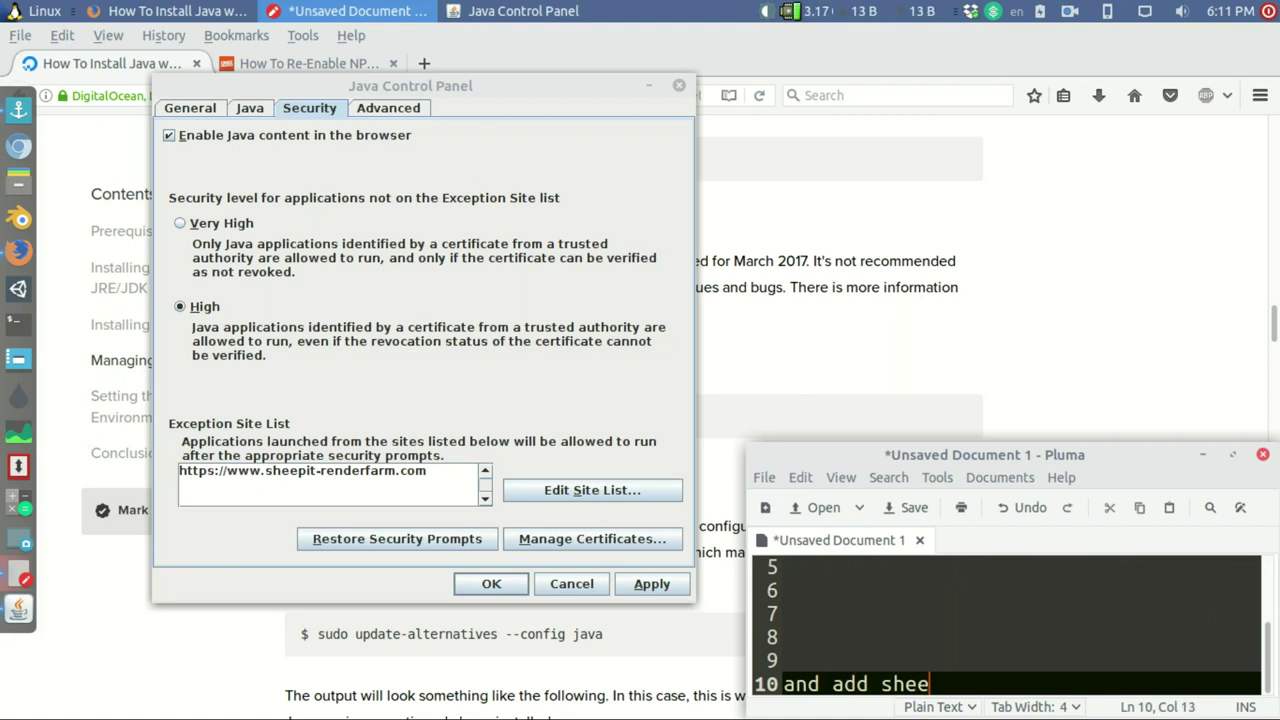
pyautogui.write('pit render farm from edit ')
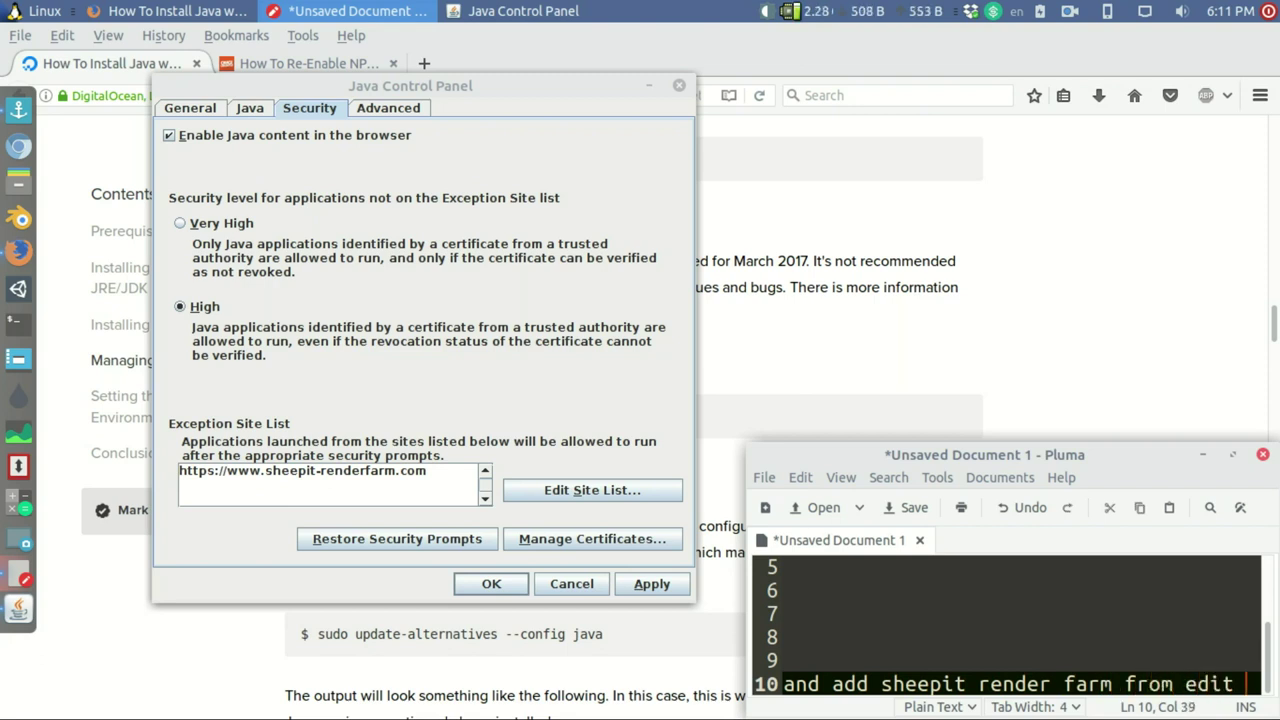
pyautogui.write('site list')
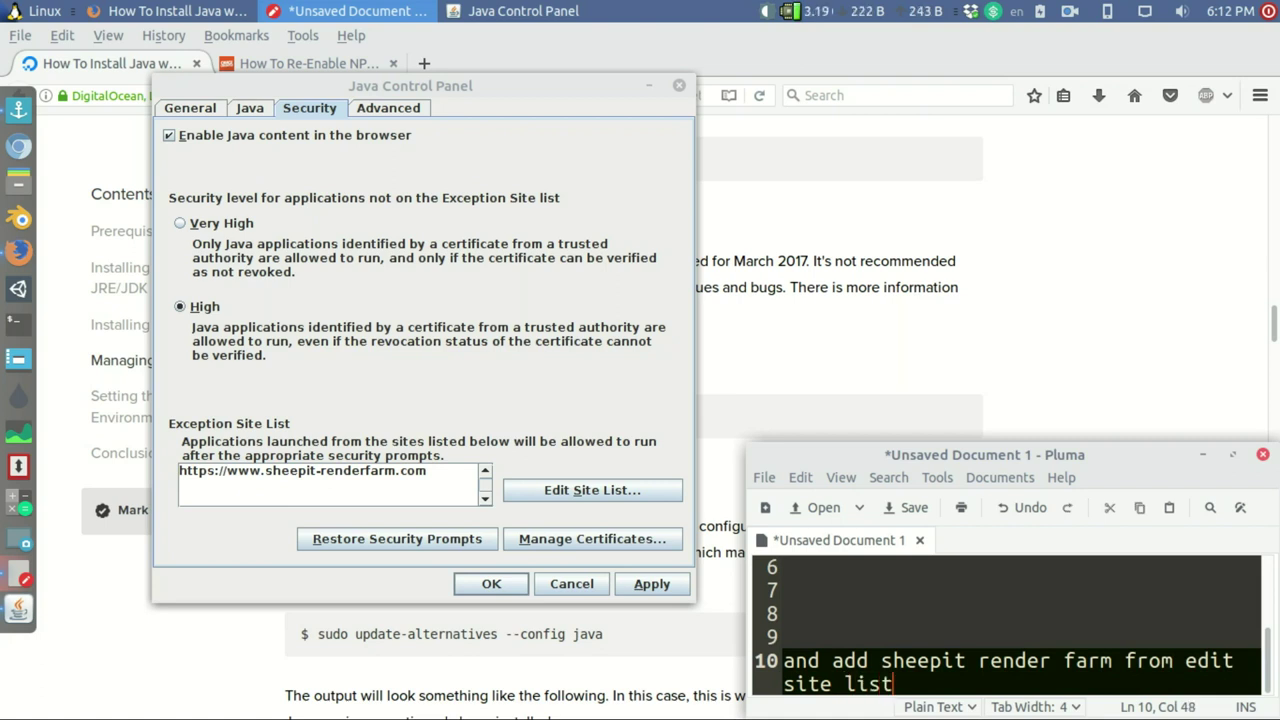
pyautogui.write(' button.')
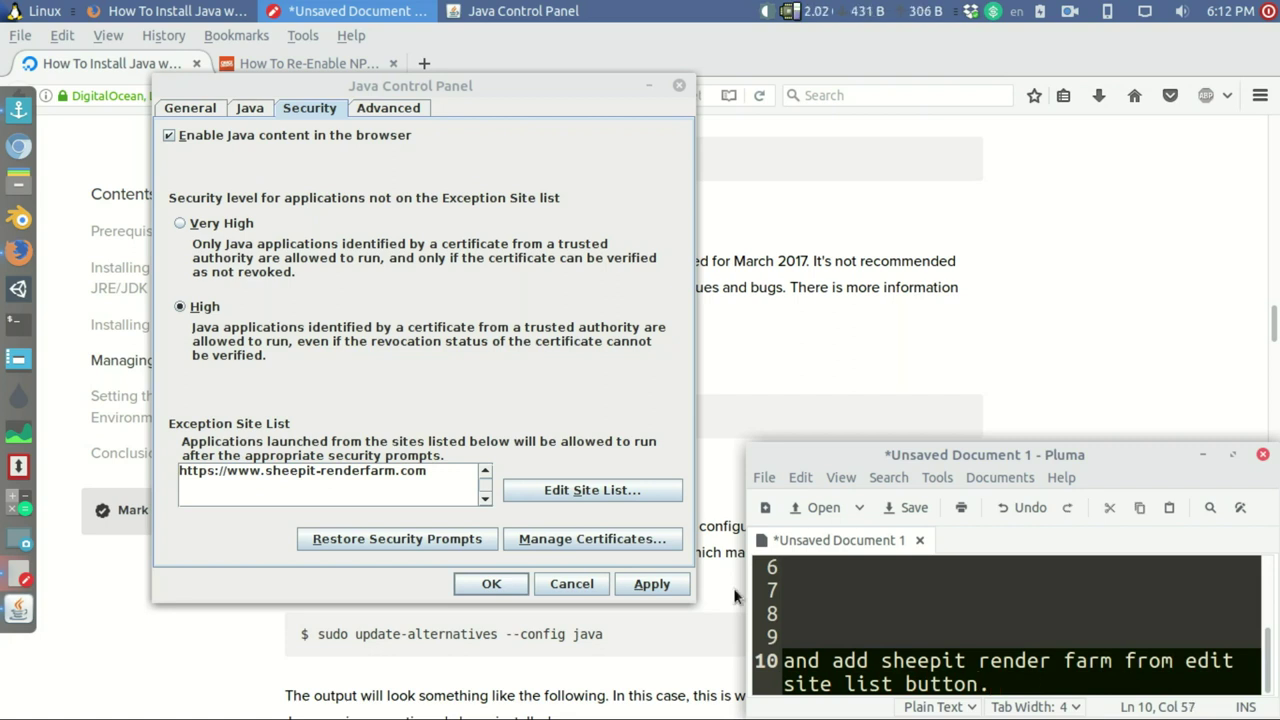
# - Apply and close the Java Control Panel, then note 'Then apply and restart browser.'
pyautogui.click(652, 583)
pyautogui.click(491, 584)
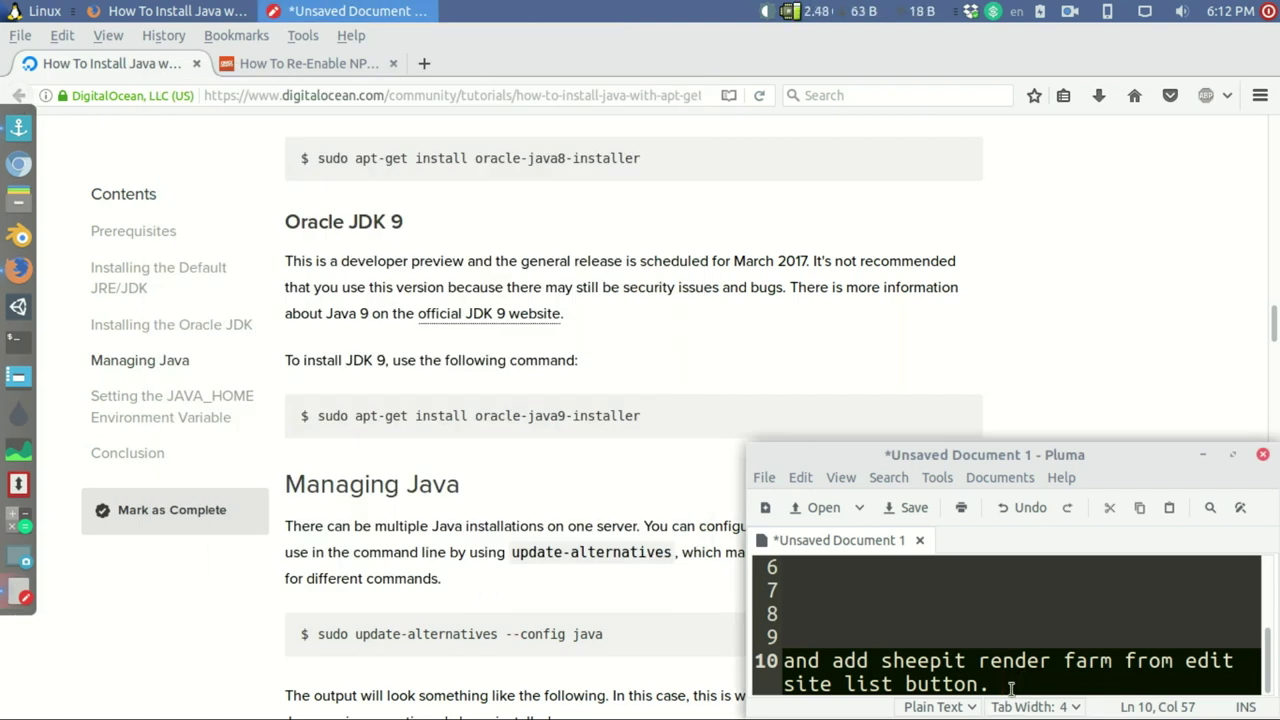
pyautogui.write('Then apply and ')
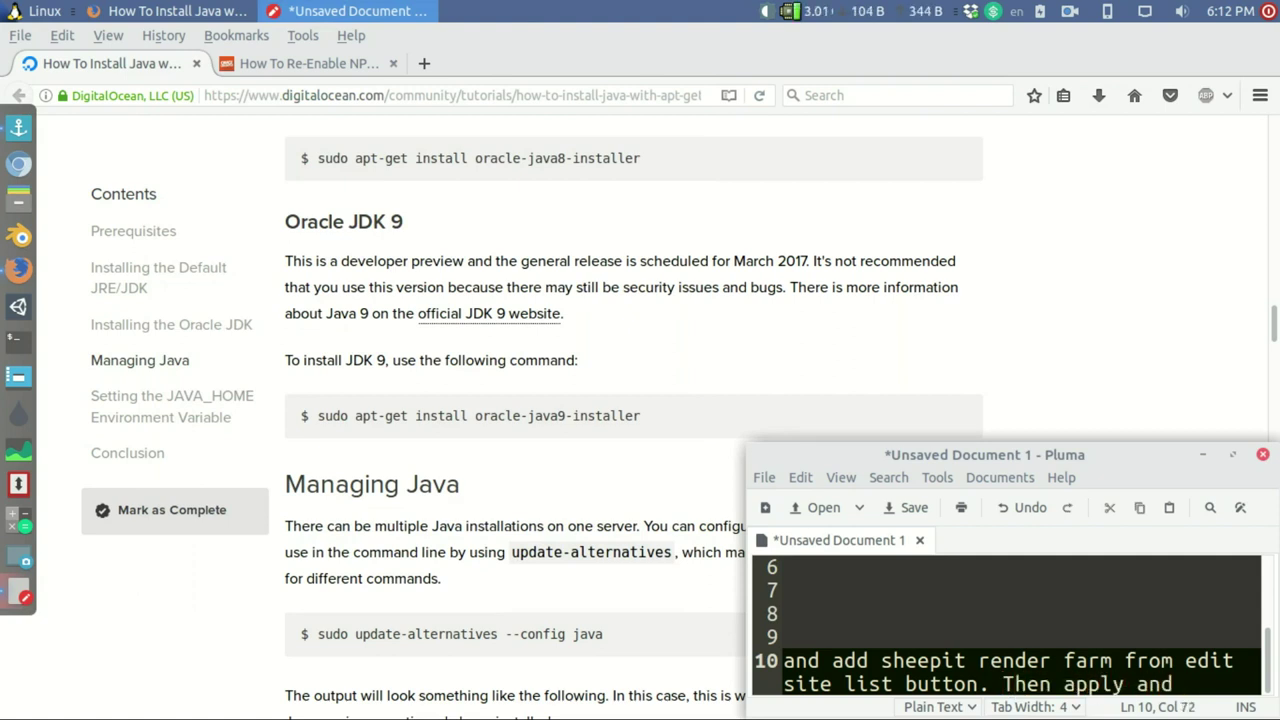
pyautogui.write('restar')
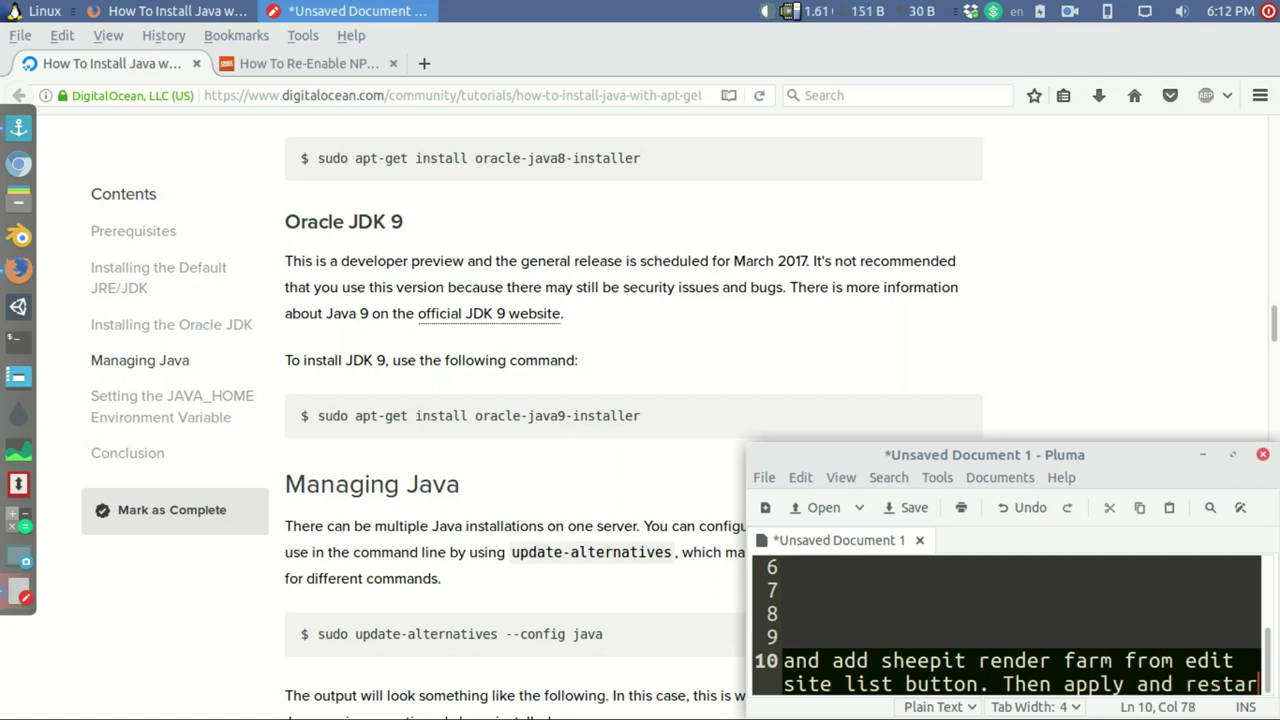
pyautogui.write('t')
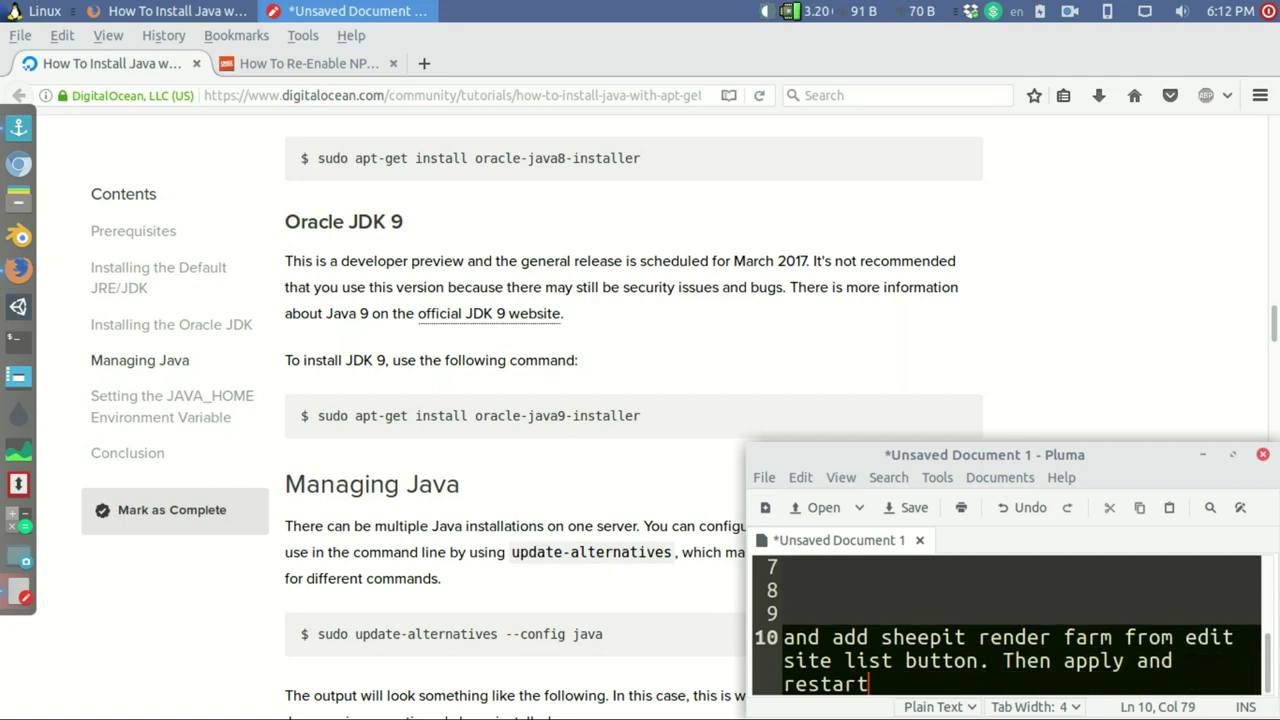
pyautogui.write(' brw')
pyautogui.press('BackSpace')
pyautogui.write('owser.')
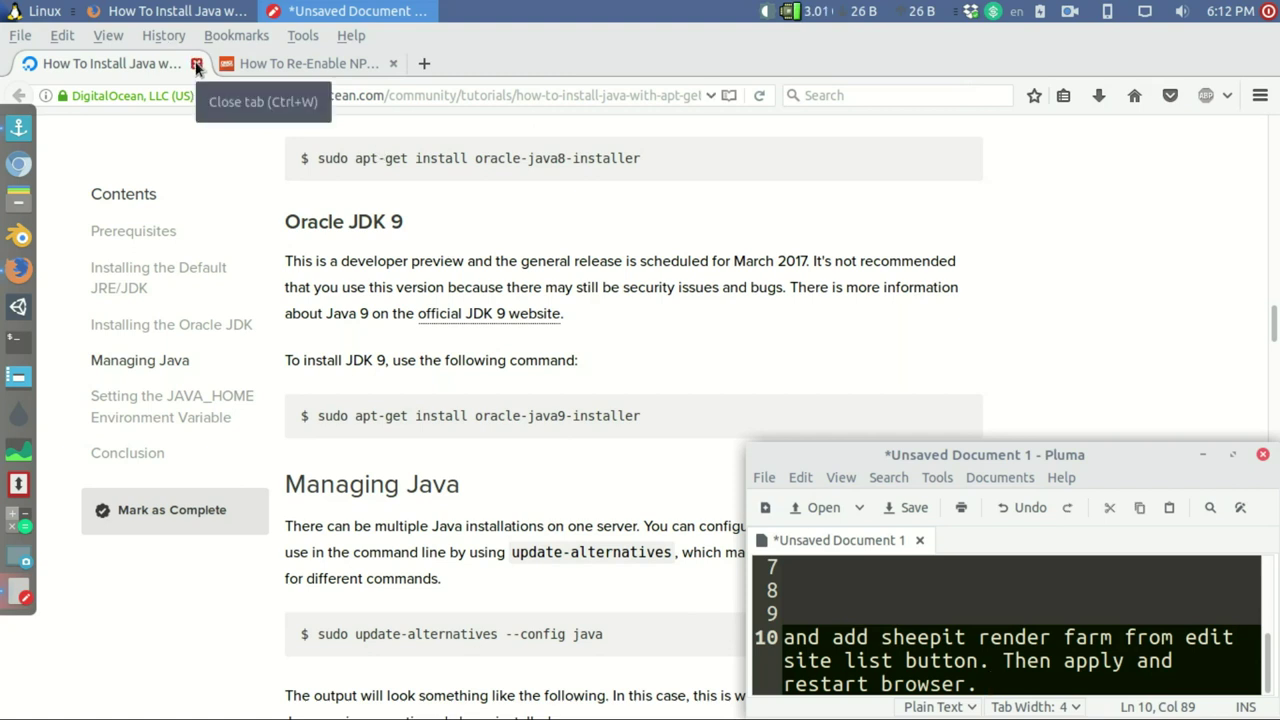
# - Close Firefox with both tutorial tabs and relaunch it on a fresh start page
pyautogui.rightClick(226, 10)
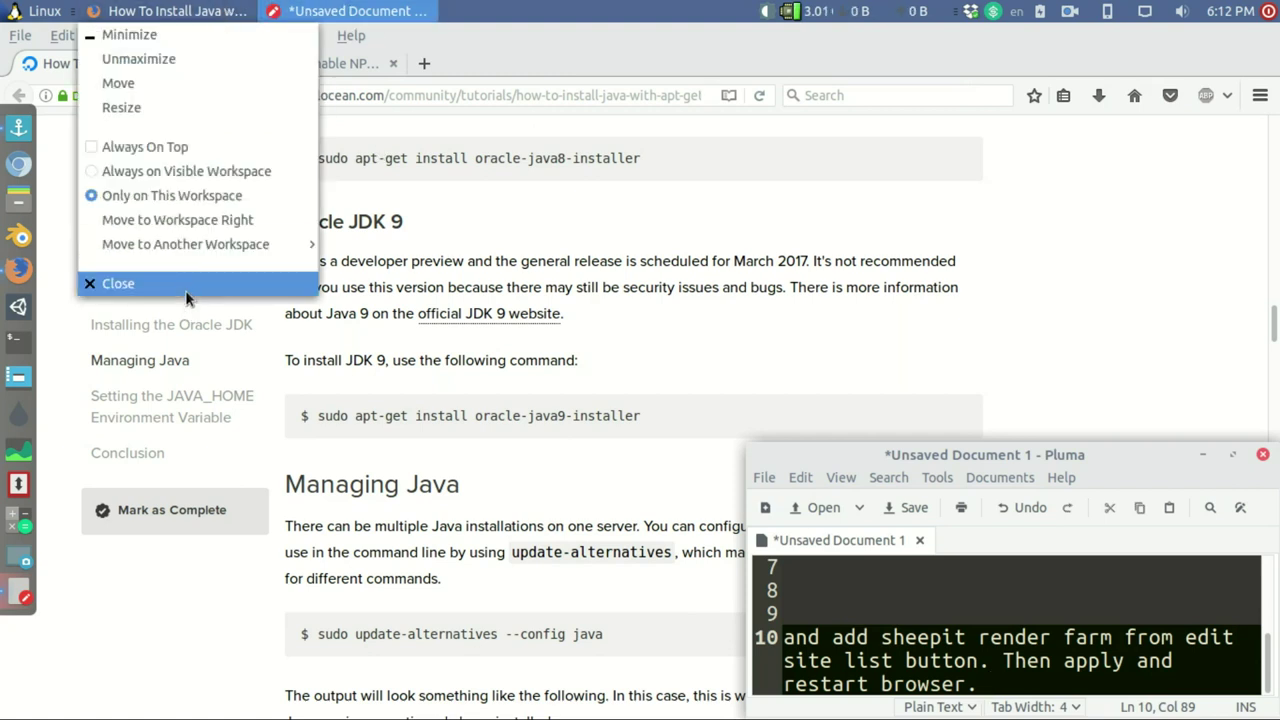
pyautogui.click(185, 283)
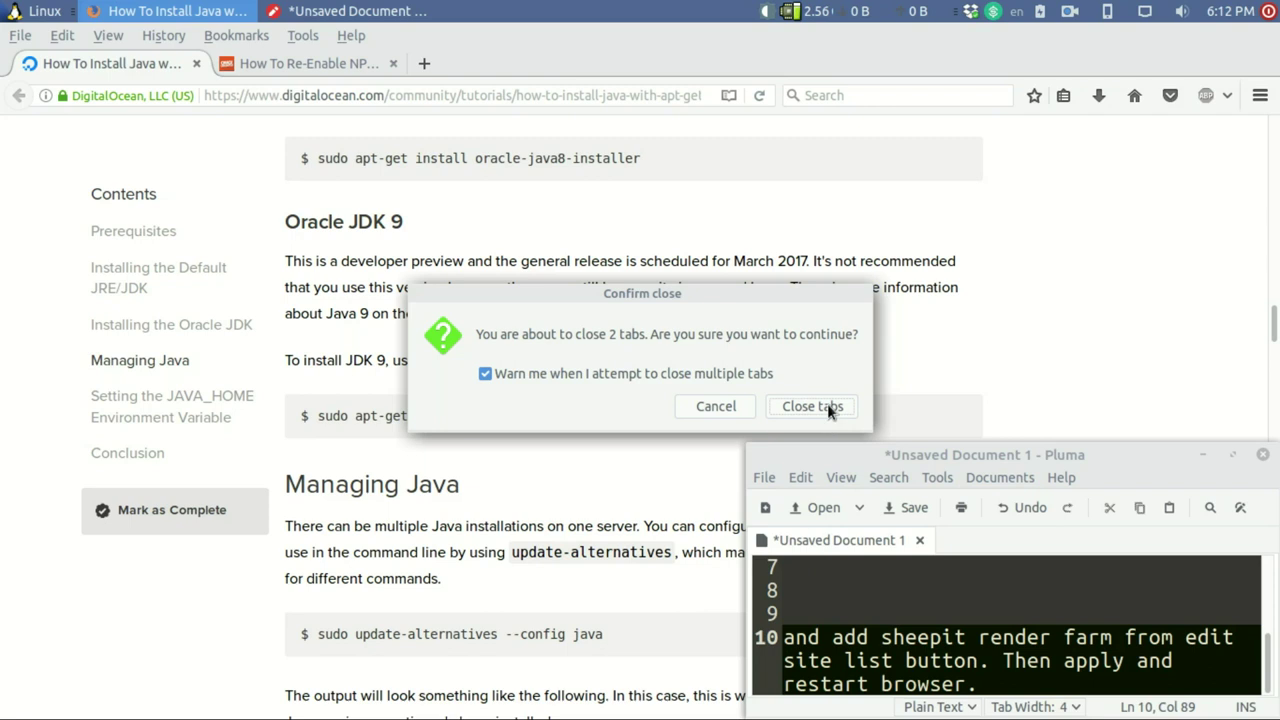
pyautogui.click(827, 403)
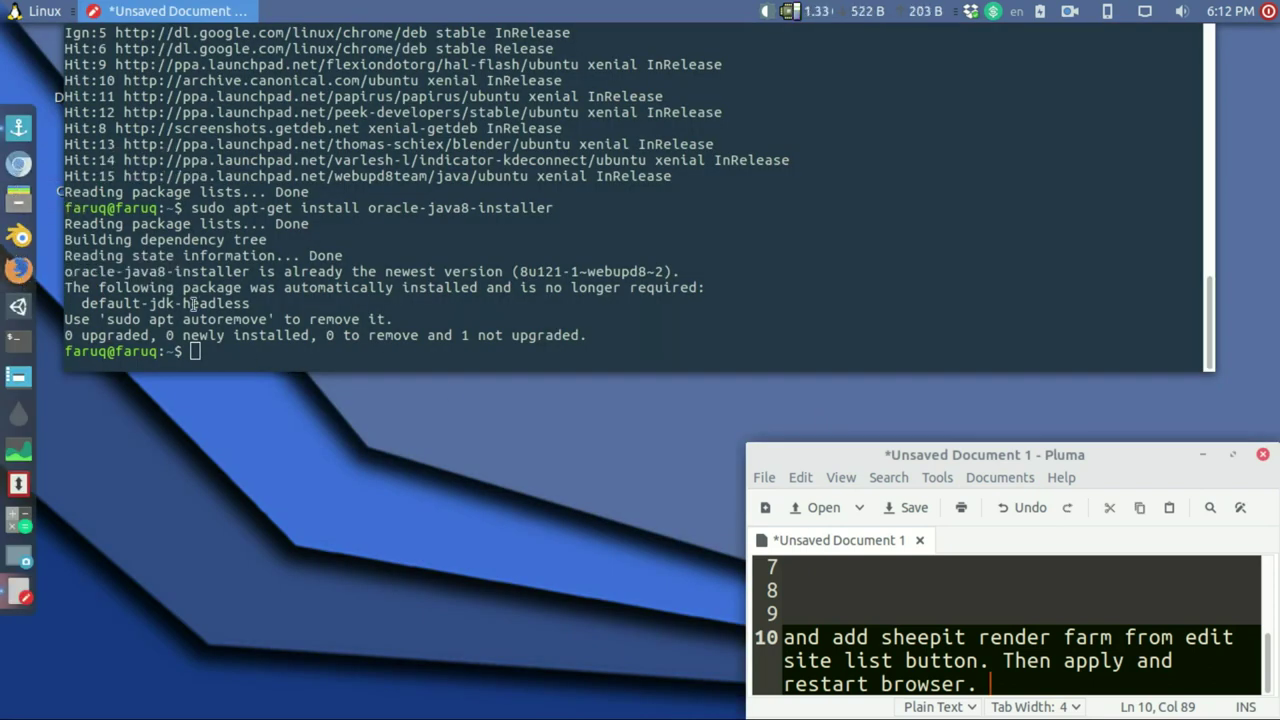
pyautogui.press('F12')
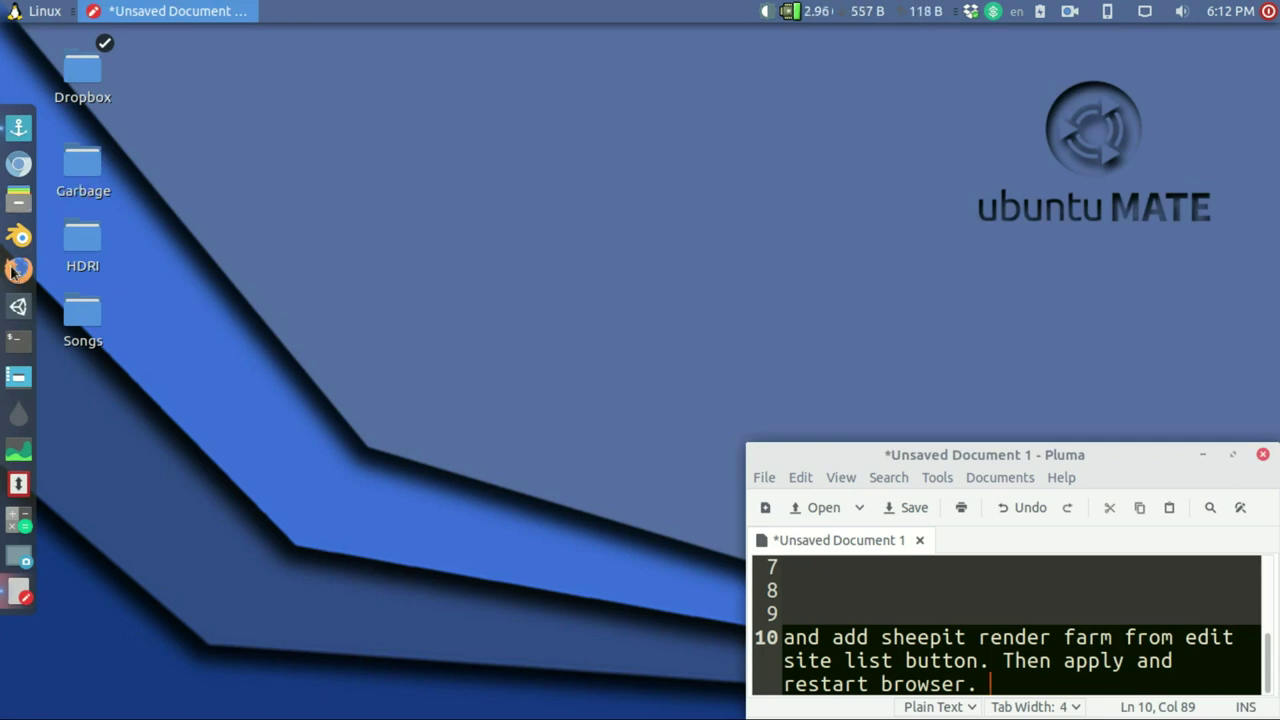
pyautogui.click(18, 272)
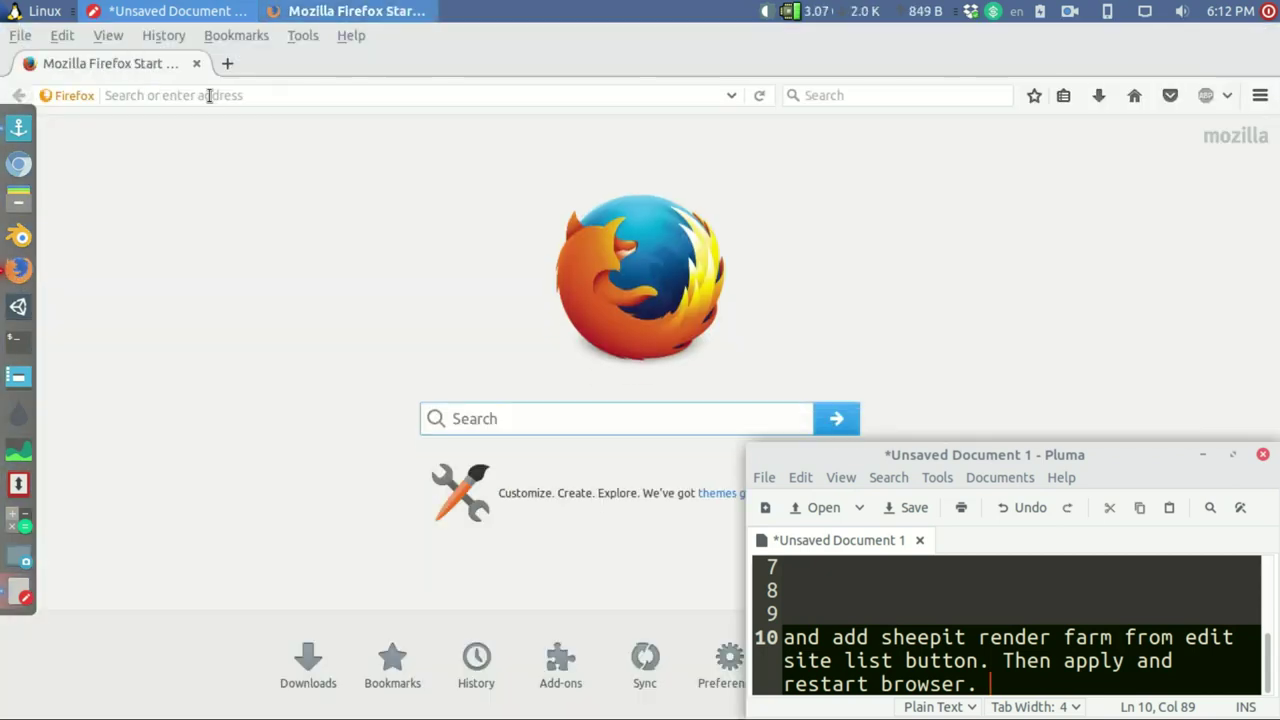
pyautogui.click(209, 95)
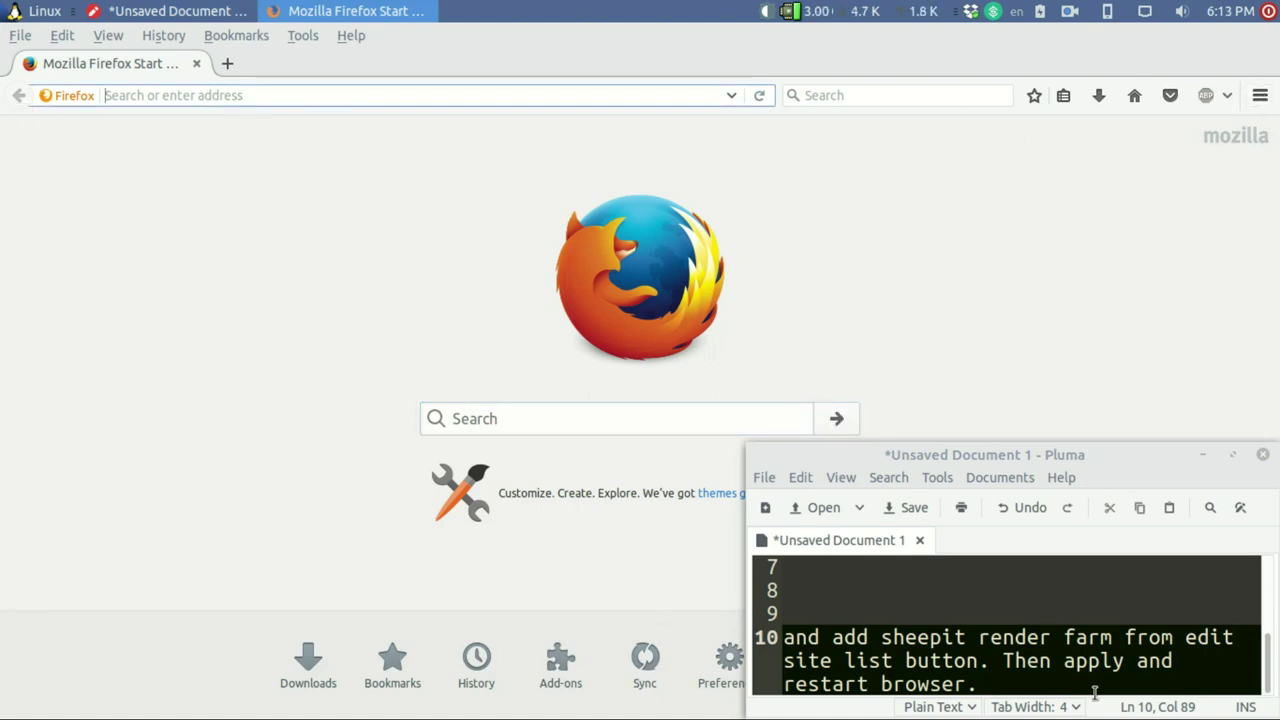
# - Write that Firefox 52 users must enable NPAPI flash support manually, ending 'Here is how to do this...'
pyautogui.click(1015, 682)
pyautogui.press('Return')
pyautogui.press('Return')
pyautogui.press('Return')
pyautogui.write('If you are using firefox ')
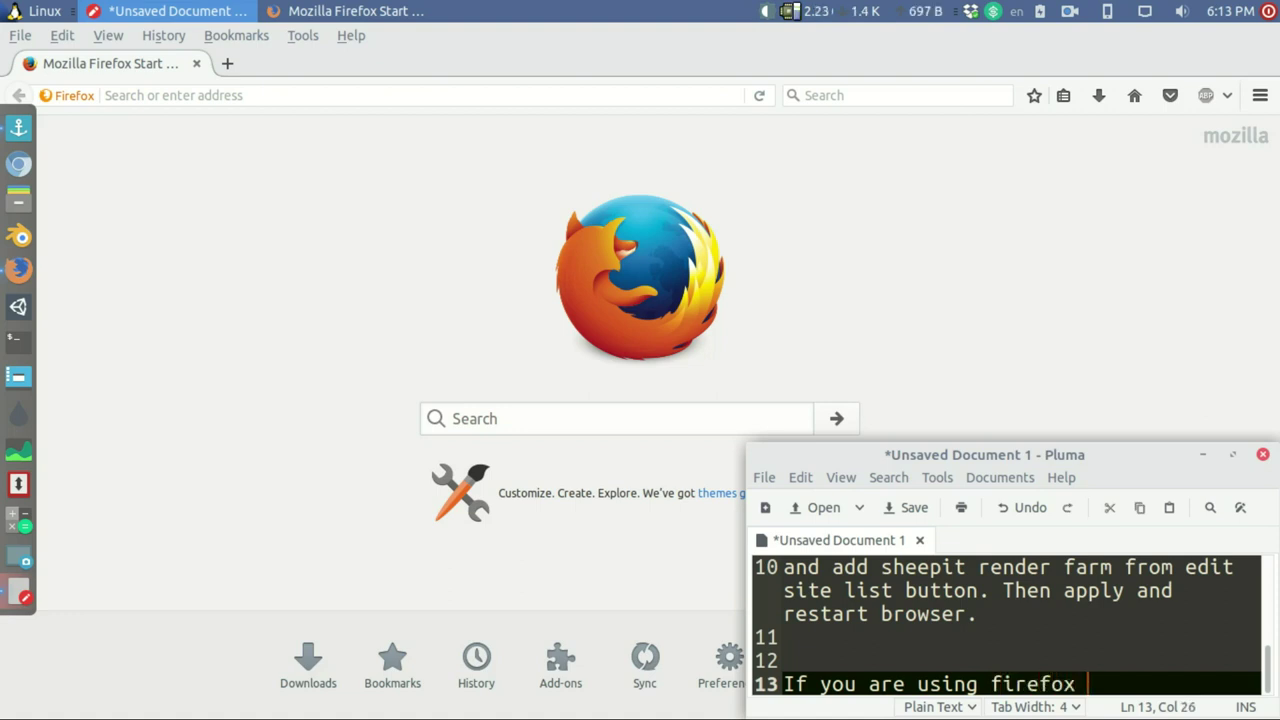
pyautogui.write('version 52 ')
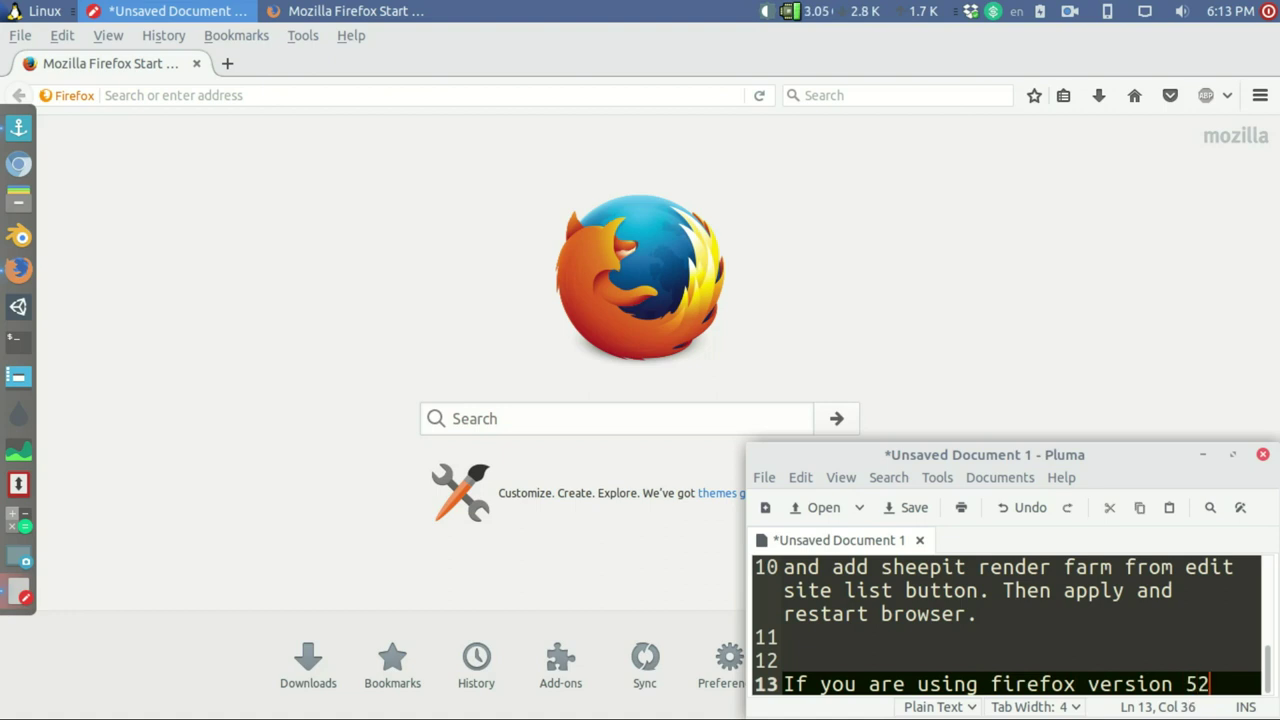
pyautogui.write('then you need to enable N{')
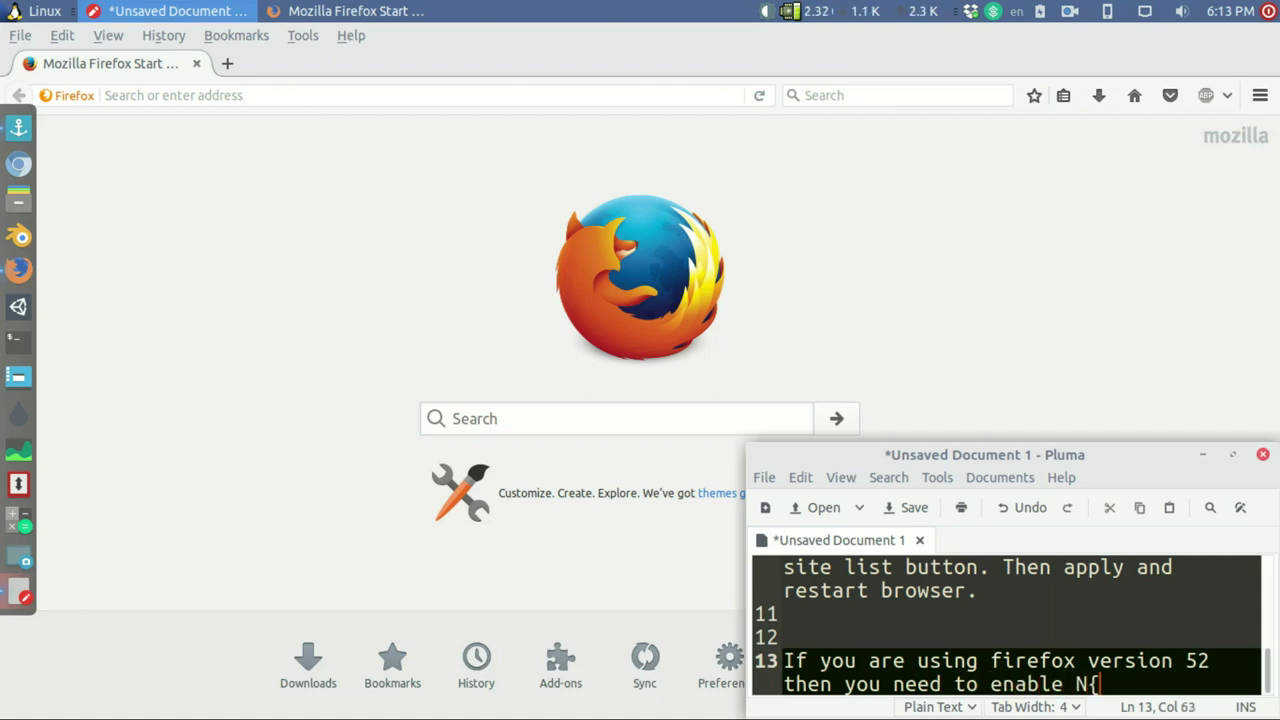
pyautogui.press('BackSpace')
pyautogui.write('PAPI flash sup')
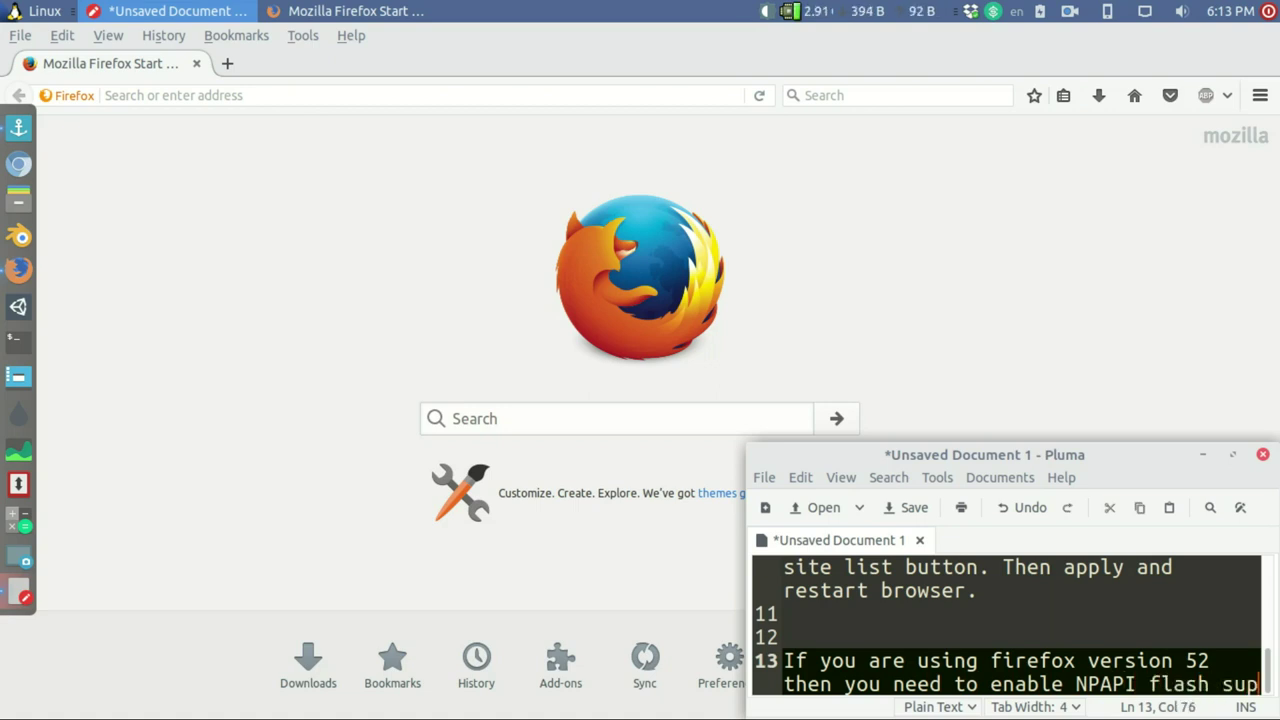
pyautogui.write('port manually. Because firefox ')
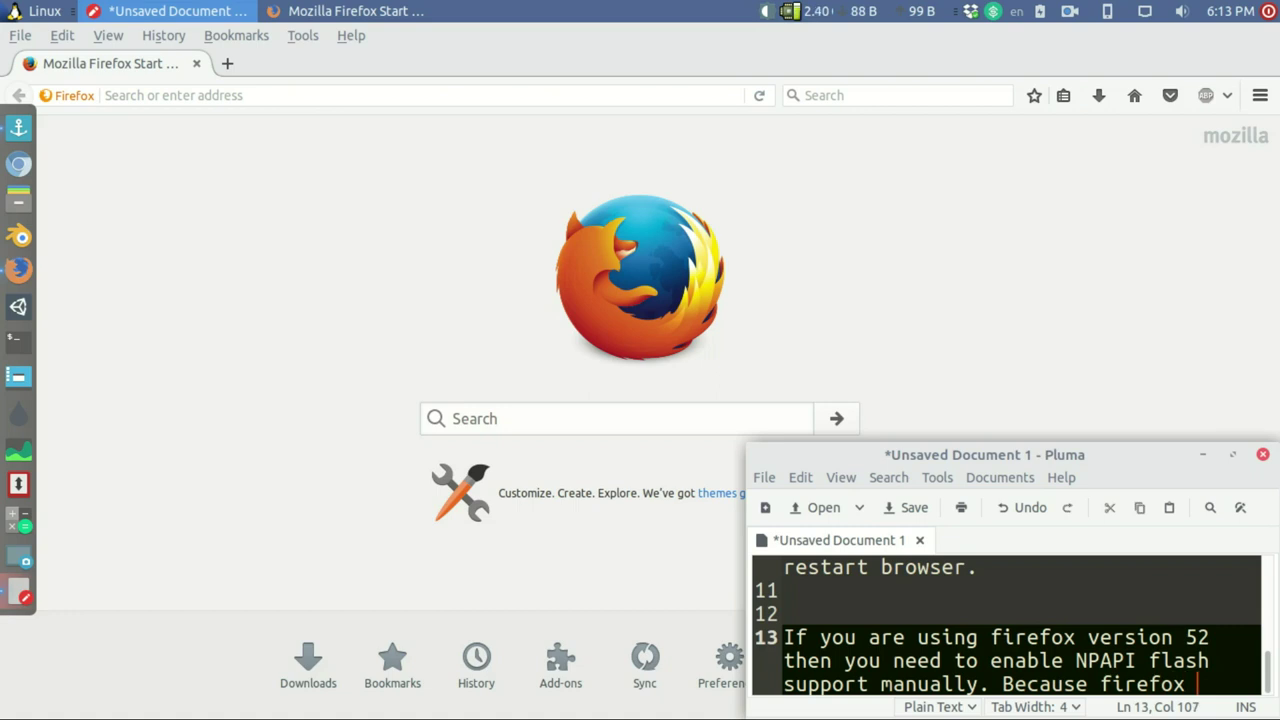
pyautogui.write('dropped ')
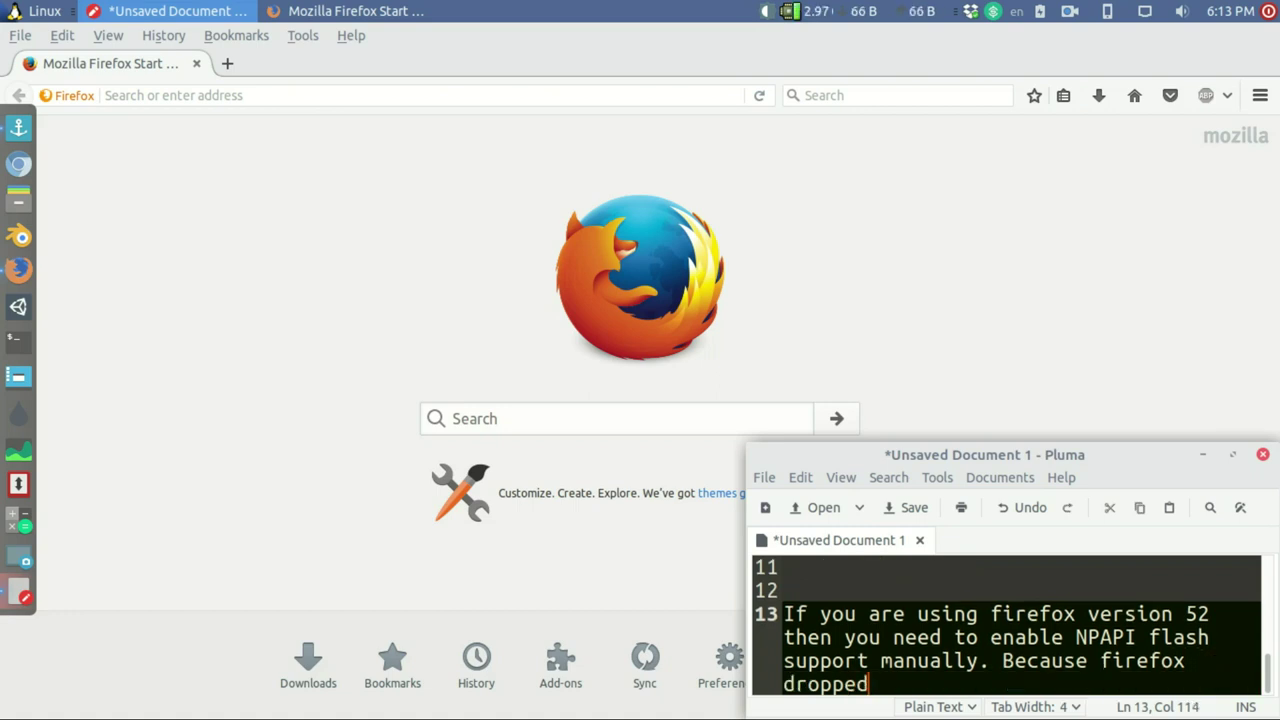
pyautogui.write('support of this')
pyautogui.press('BackSpace')
pyautogui.press('BackSpace')
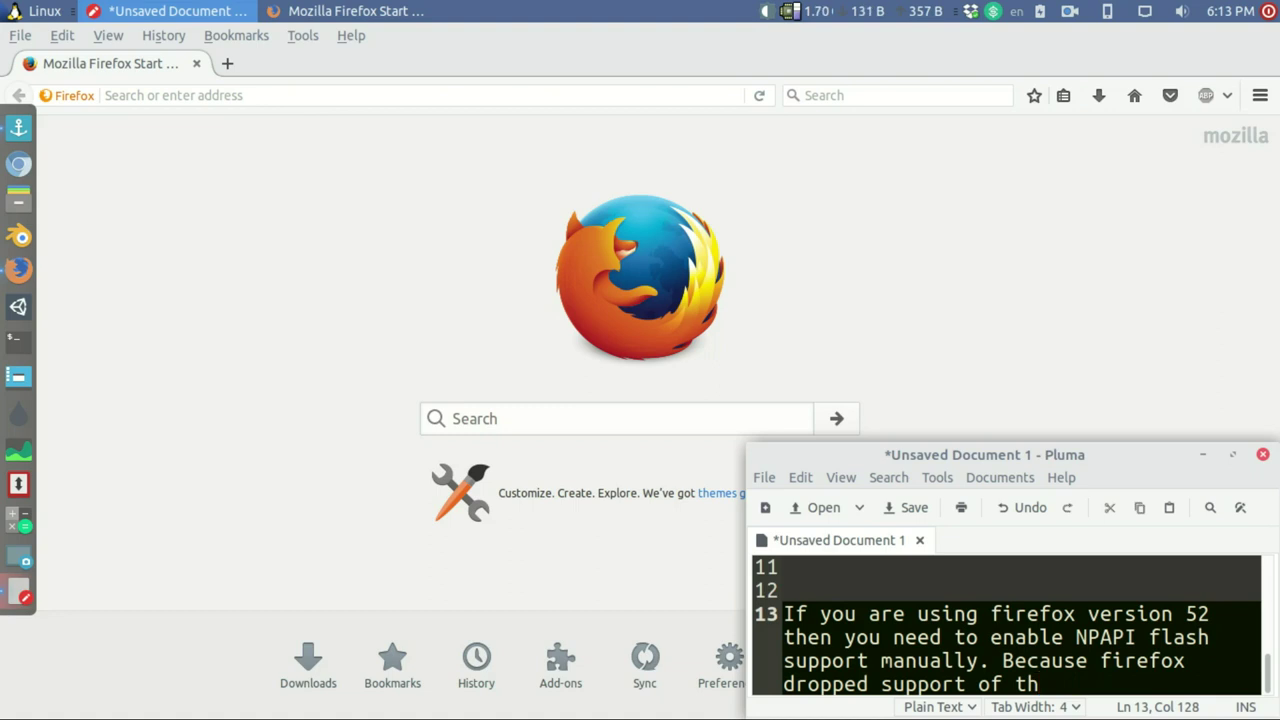
pyautogui.write('is ')
pyautogui.write('fe')
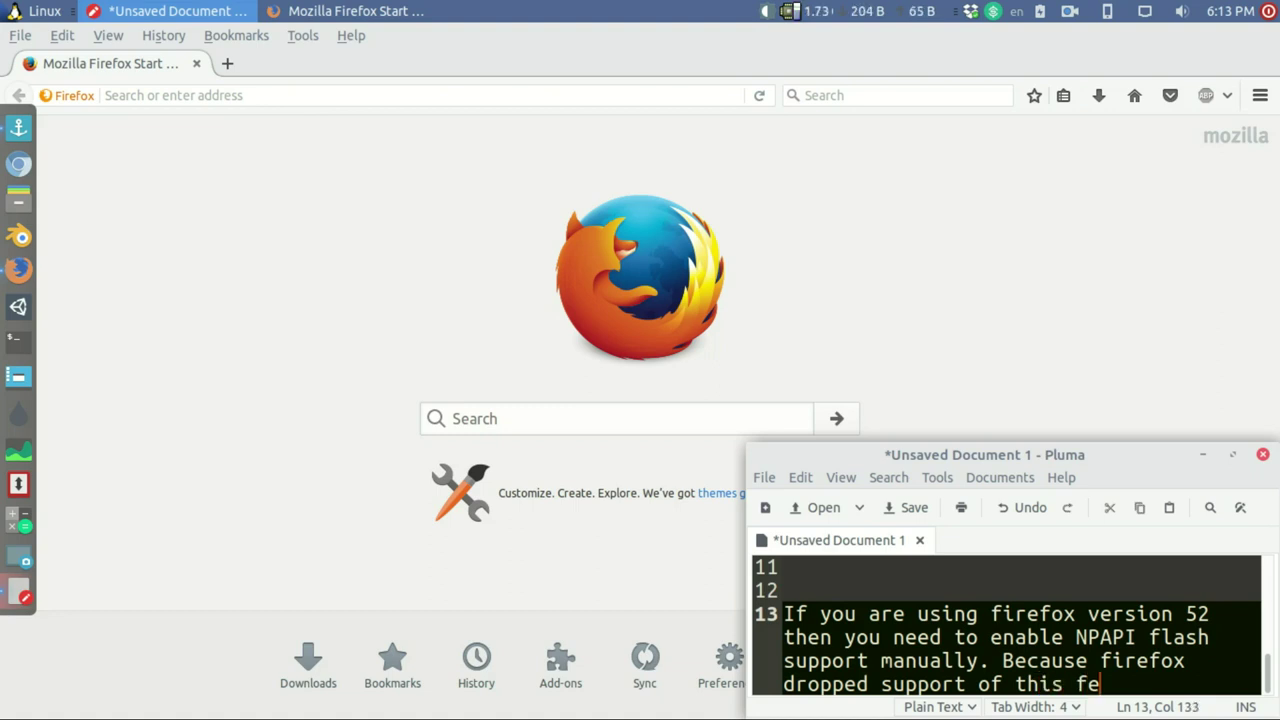
pyautogui.write('ature. Here is how t')
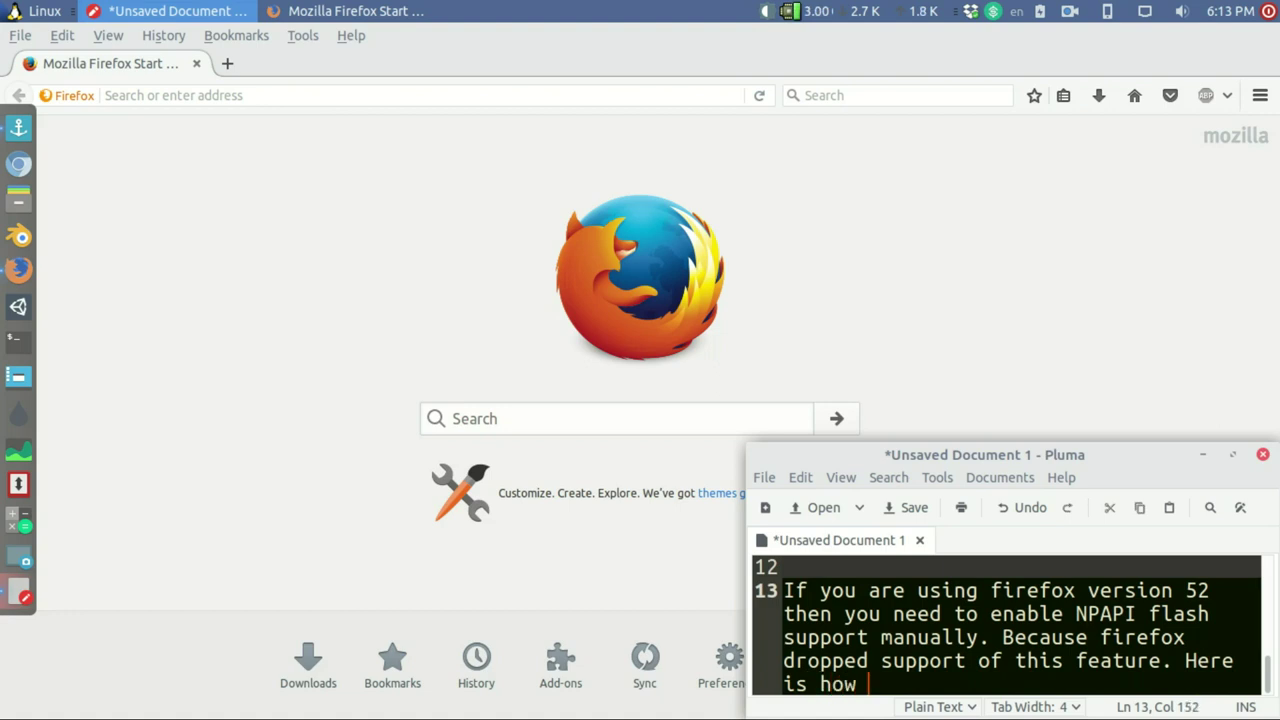
pyautogui.write('o do ')
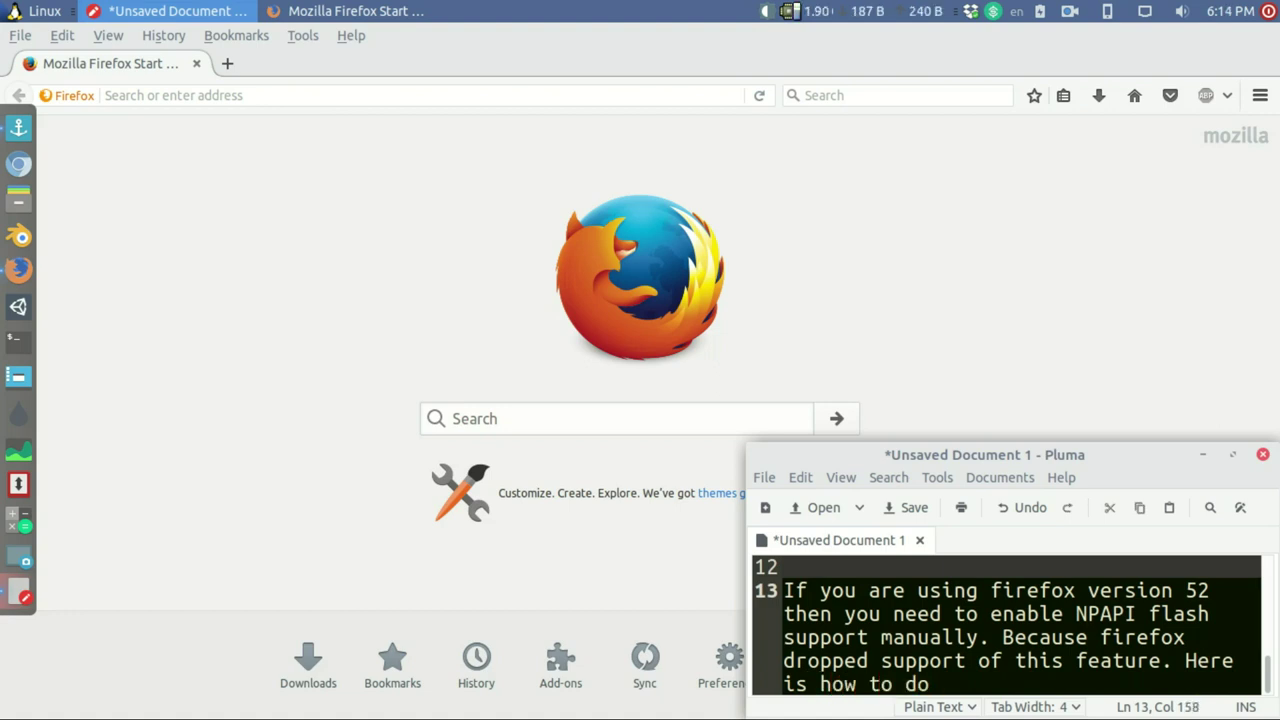
pyautogui.write('this...')
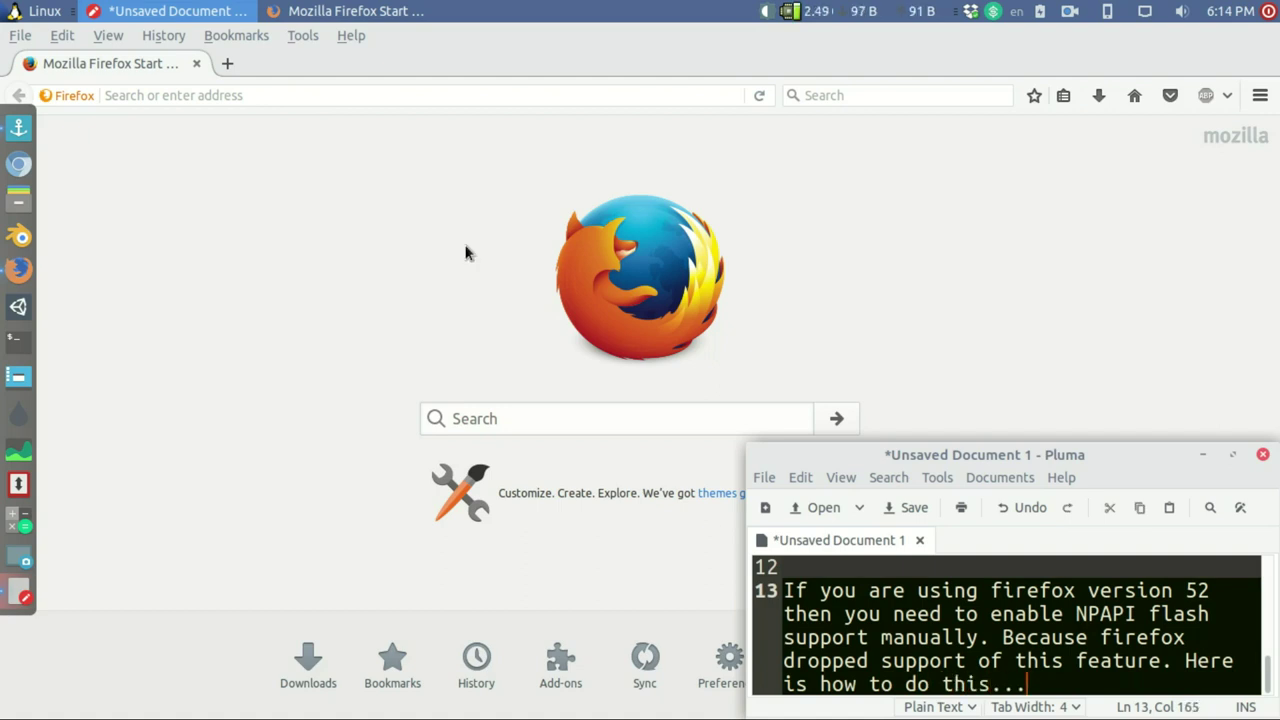
# - Open about:config in Firefox and accept the risk warning
pyautogui.click(364, 95)
pyautogui.write('a')
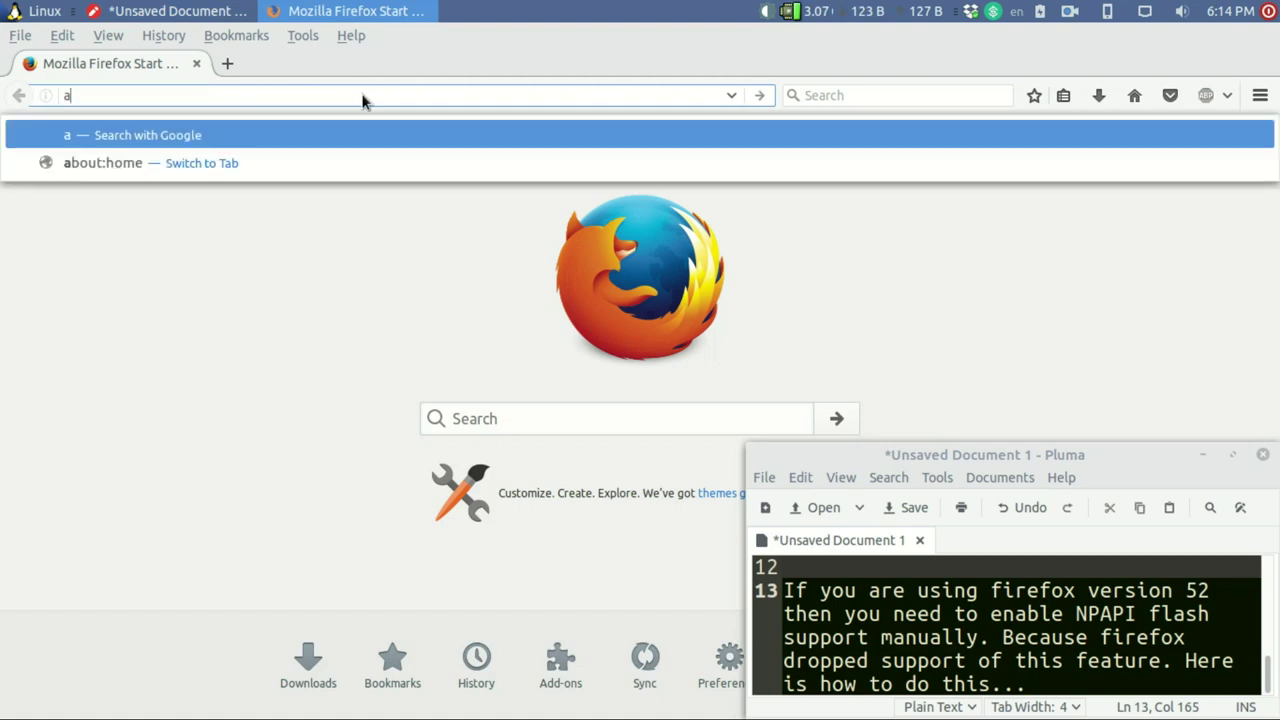
pyautogui.write('bout:')
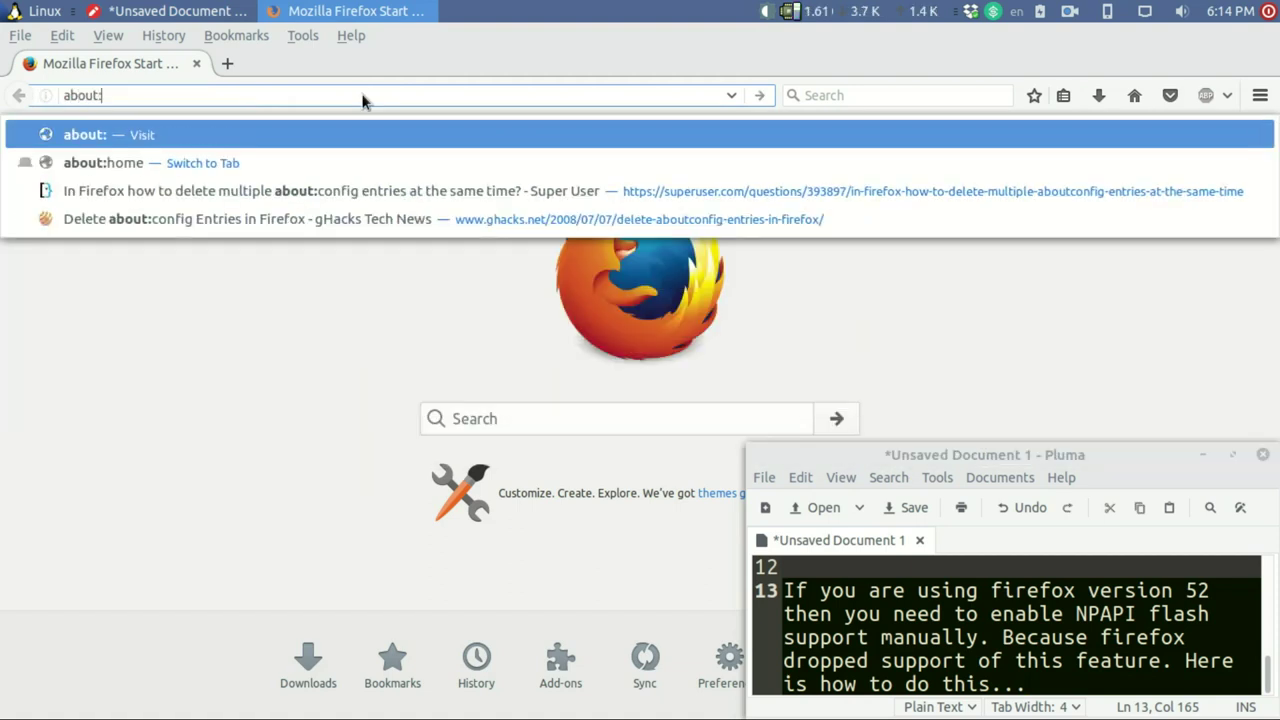
pyautogui.write('config')
pyautogui.press('Return')
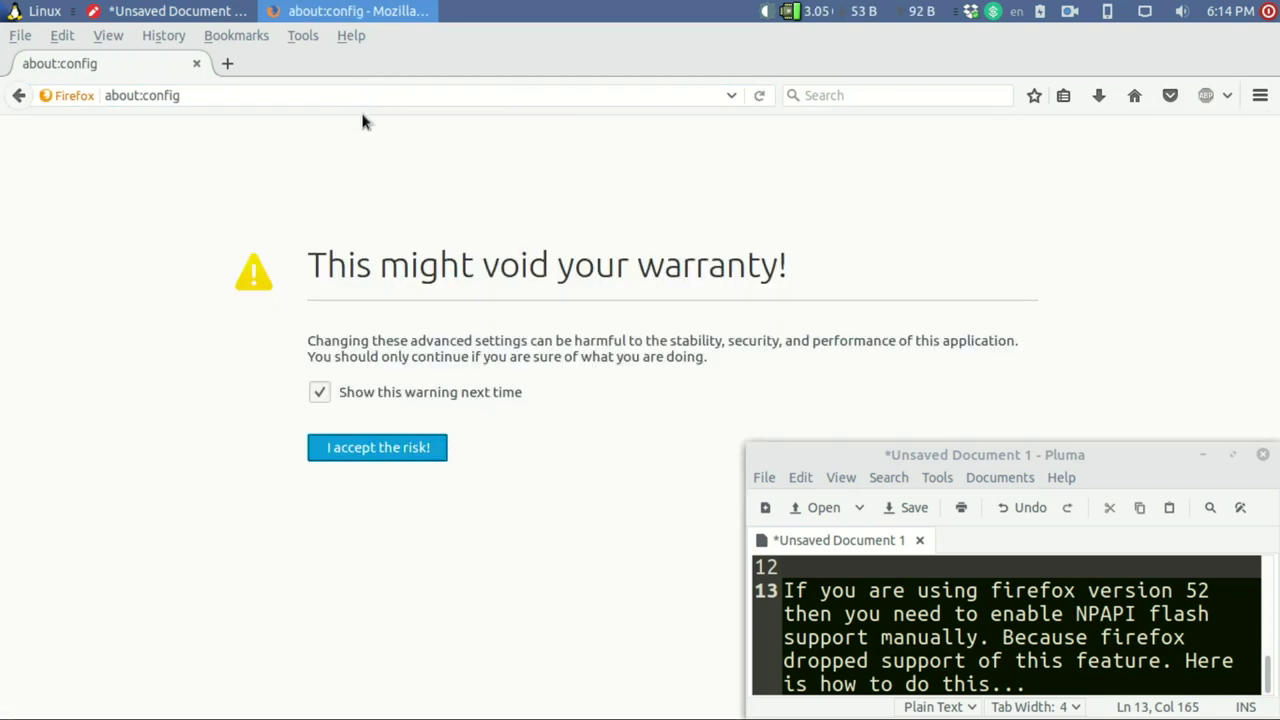
pyautogui.click(408, 448)
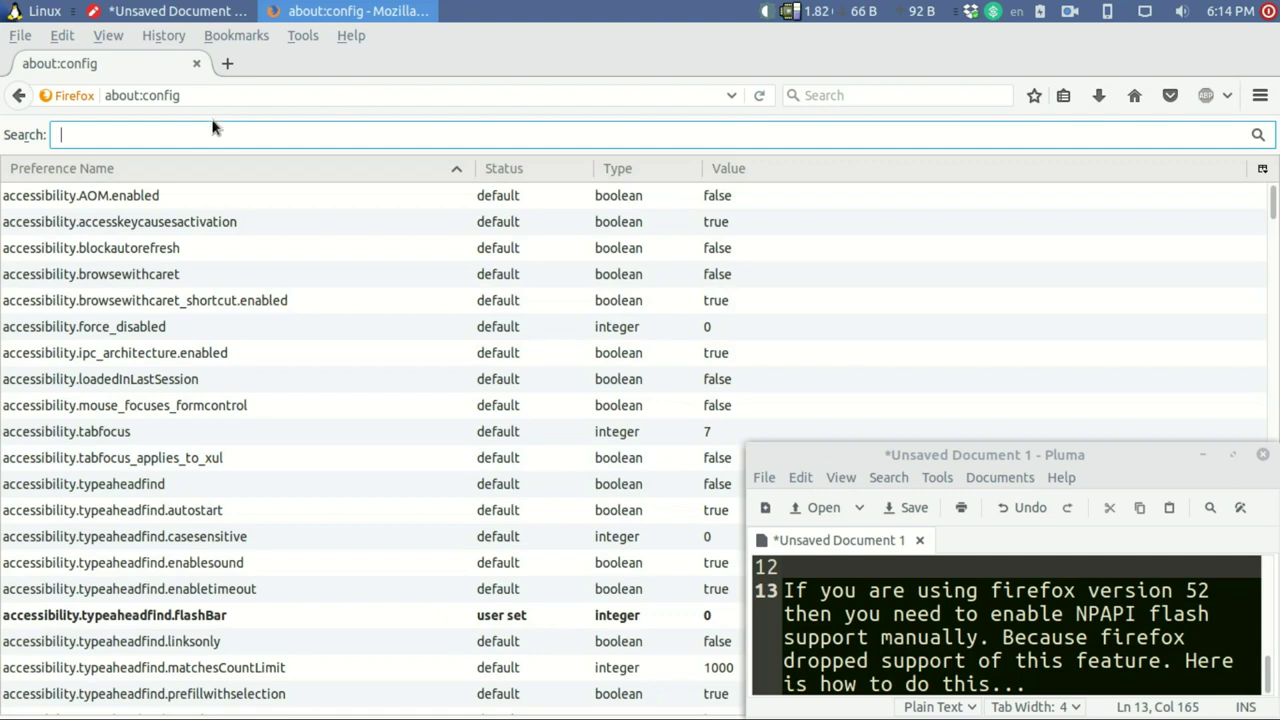
# - Create the boolean preference plugin.load_flash_only set to false, then start a new notes line
pyautogui.rightClick(879, 244)
pyautogui.moveTo(921, 363)
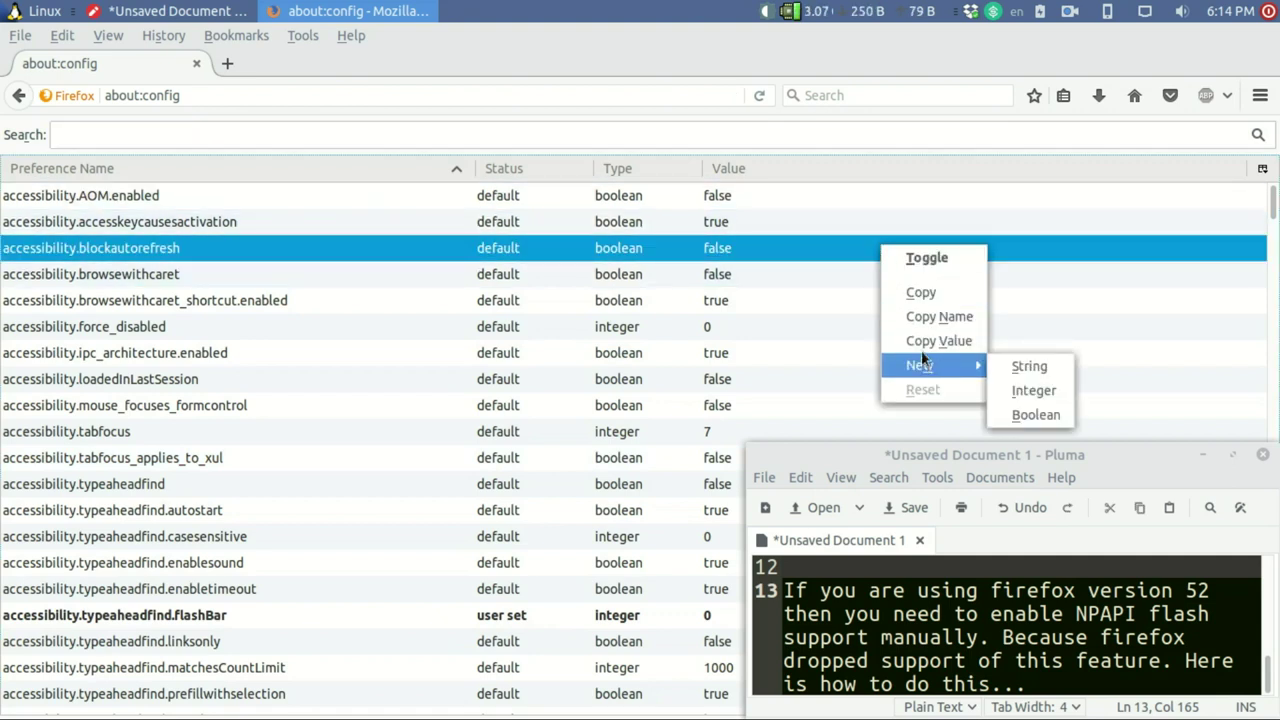
pyautogui.click(1033, 412)
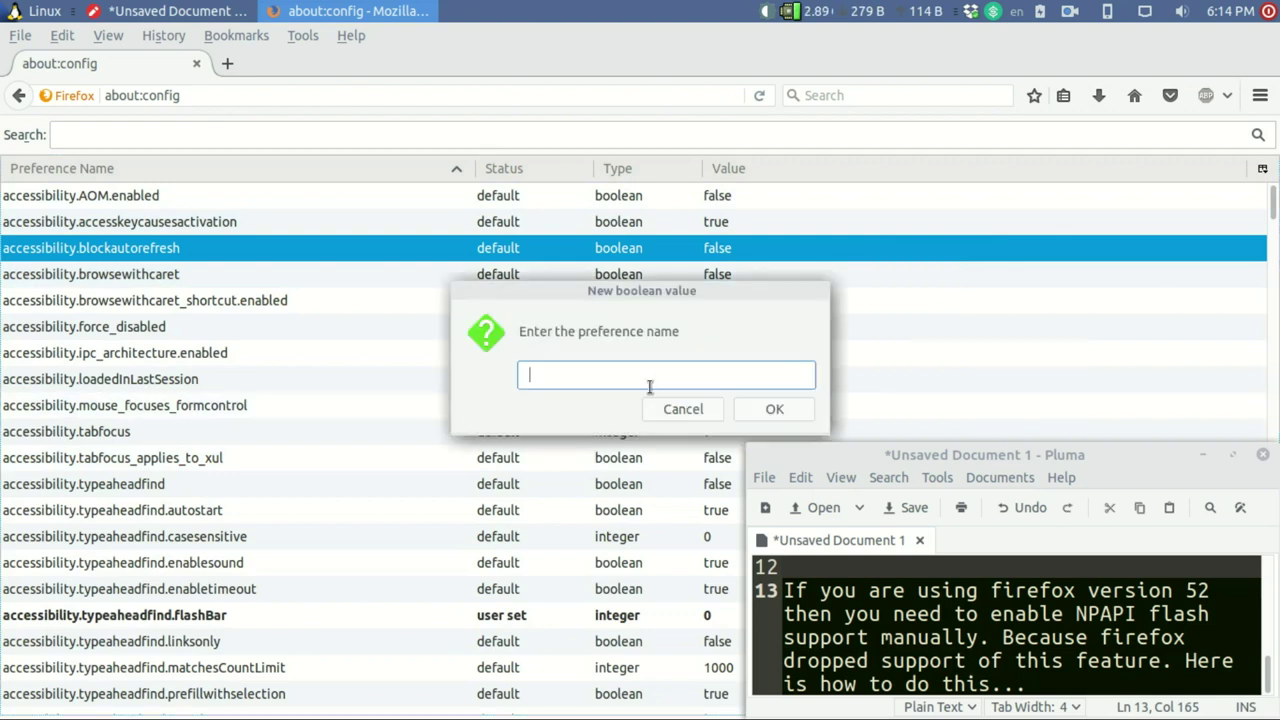
pyautogui.write('plugin.l')
pyautogui.write('oad_flash_only')
pyautogui.click(783, 410)
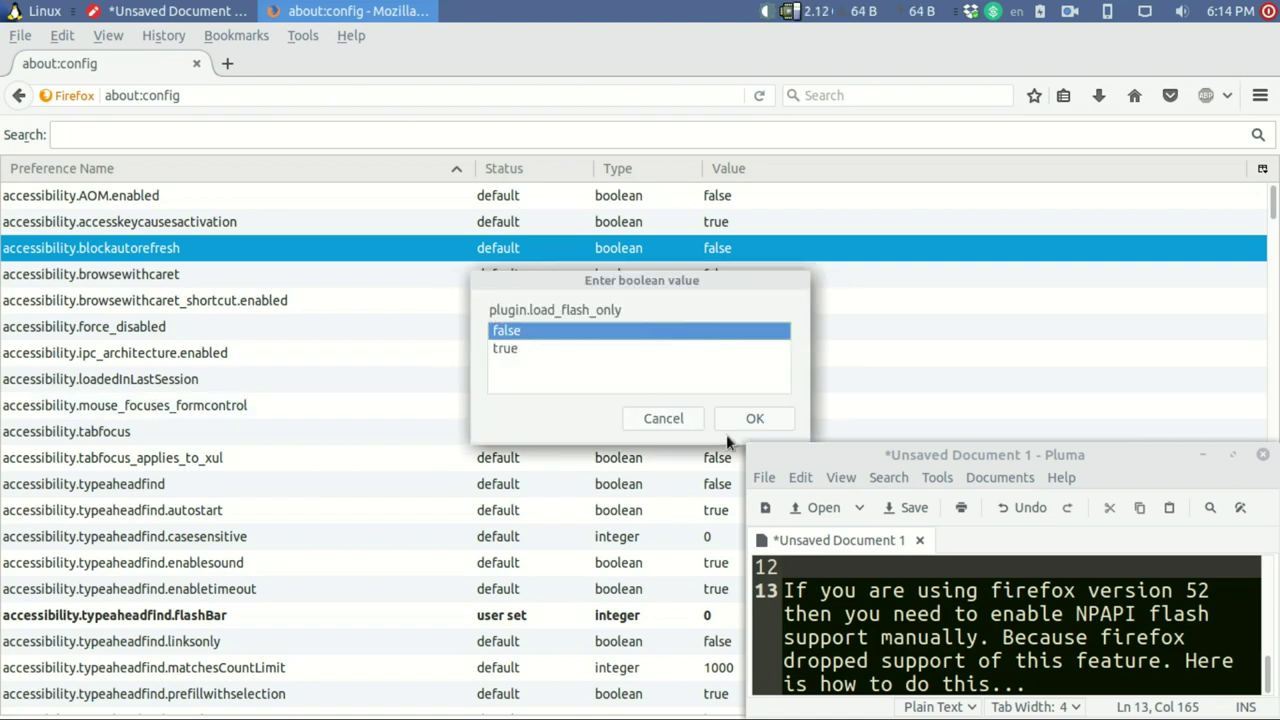
pyautogui.click(740, 420)
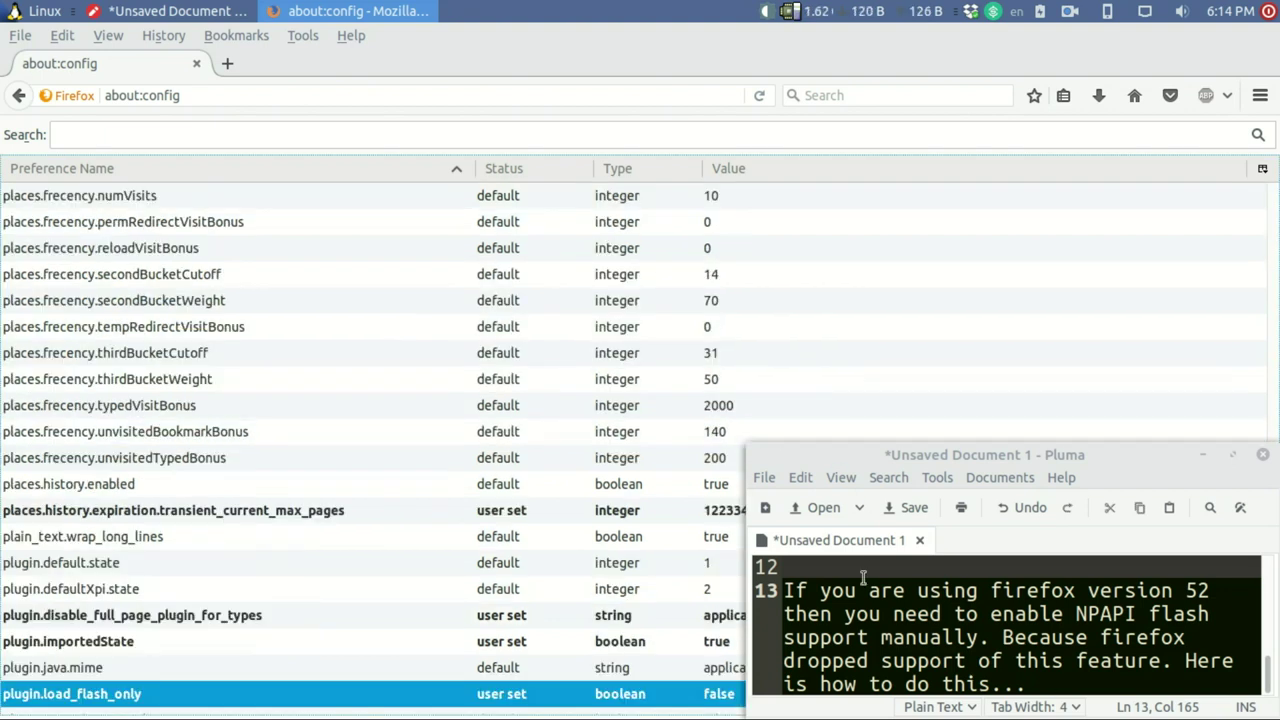
pyautogui.click(1045, 686)
pyautogui.press('Return')
pyautogui.press('Return')
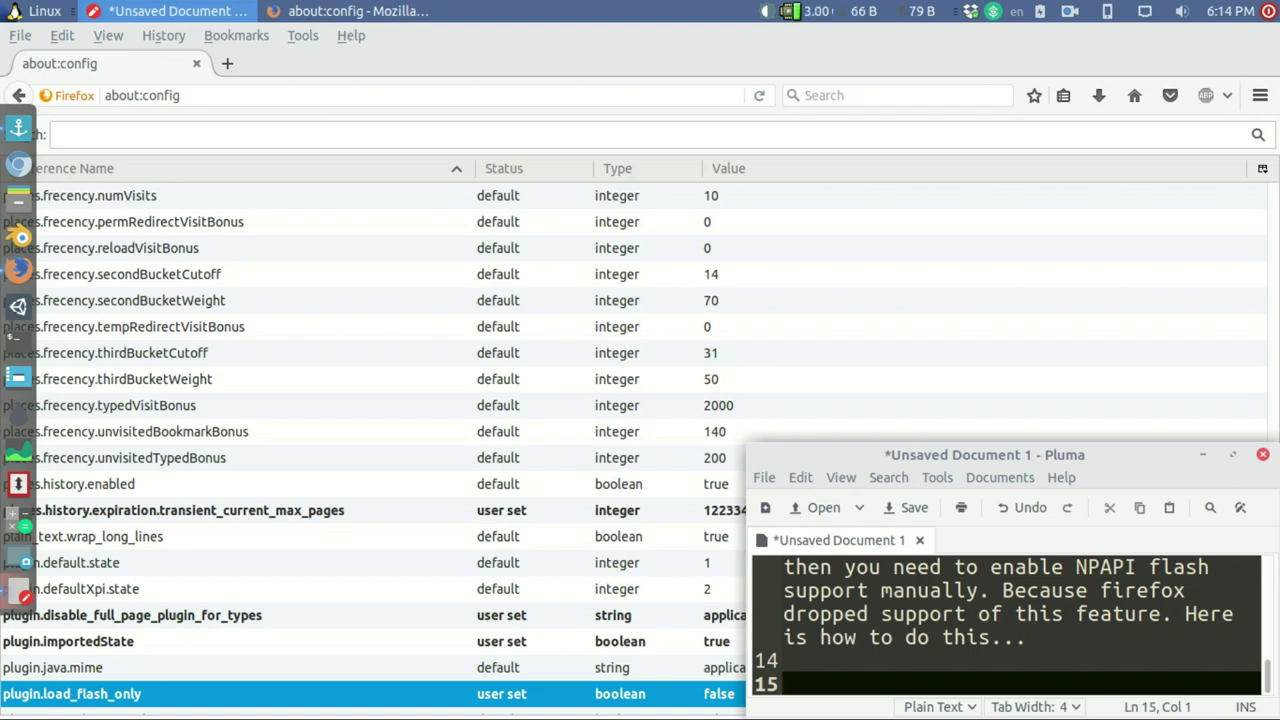
# - Write the instruction to enter about:config in the URL bar and add a new string named:
pyautogui.write('in url ')
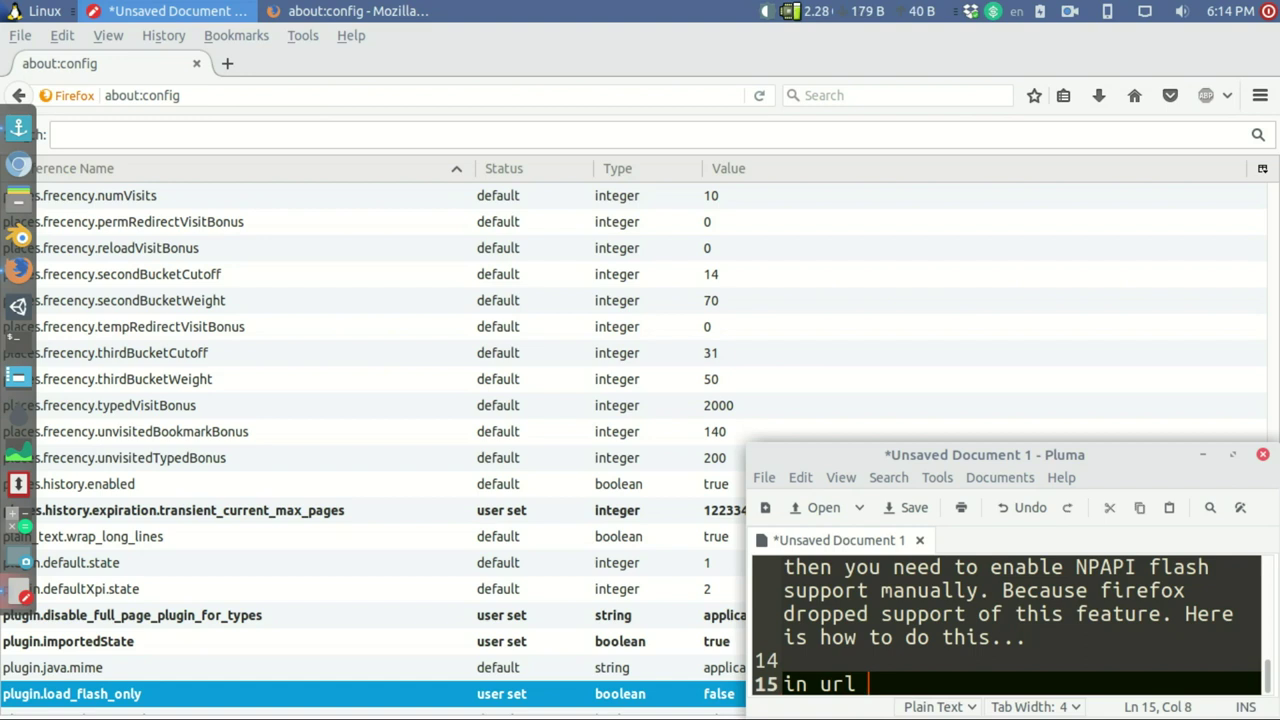
pyautogui.write('type: ')
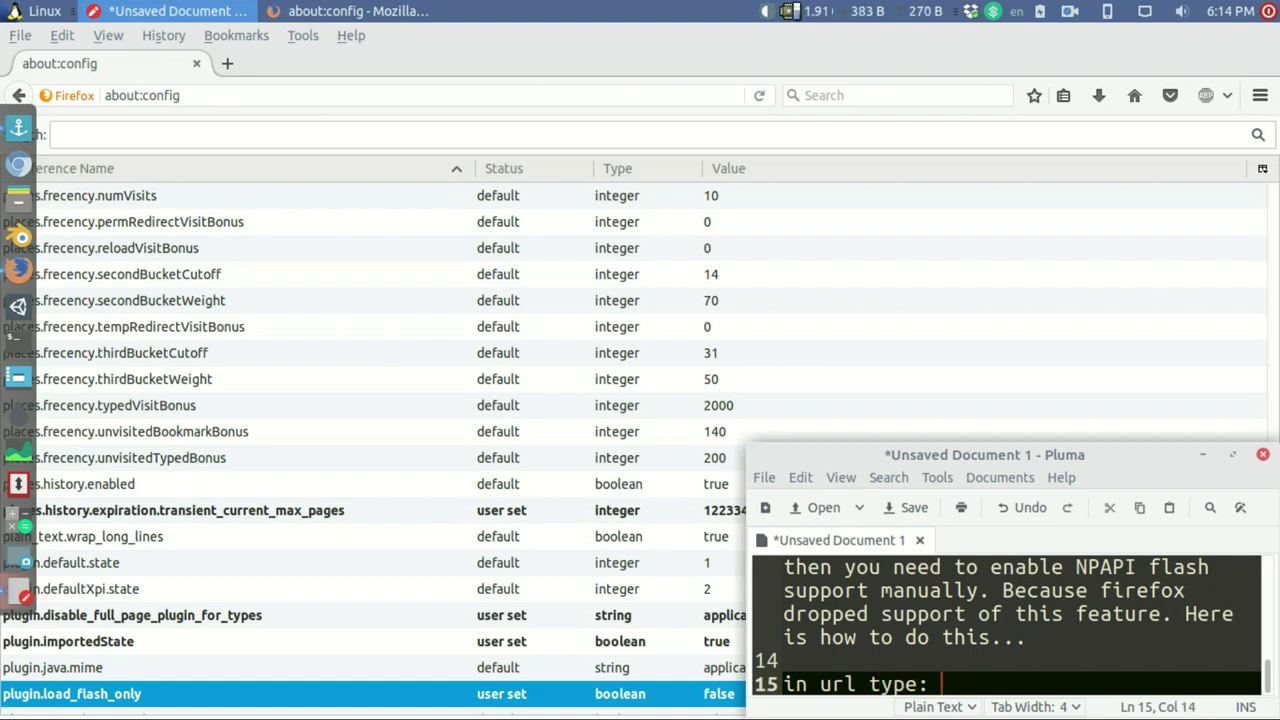
pyautogui.write('about:config and')
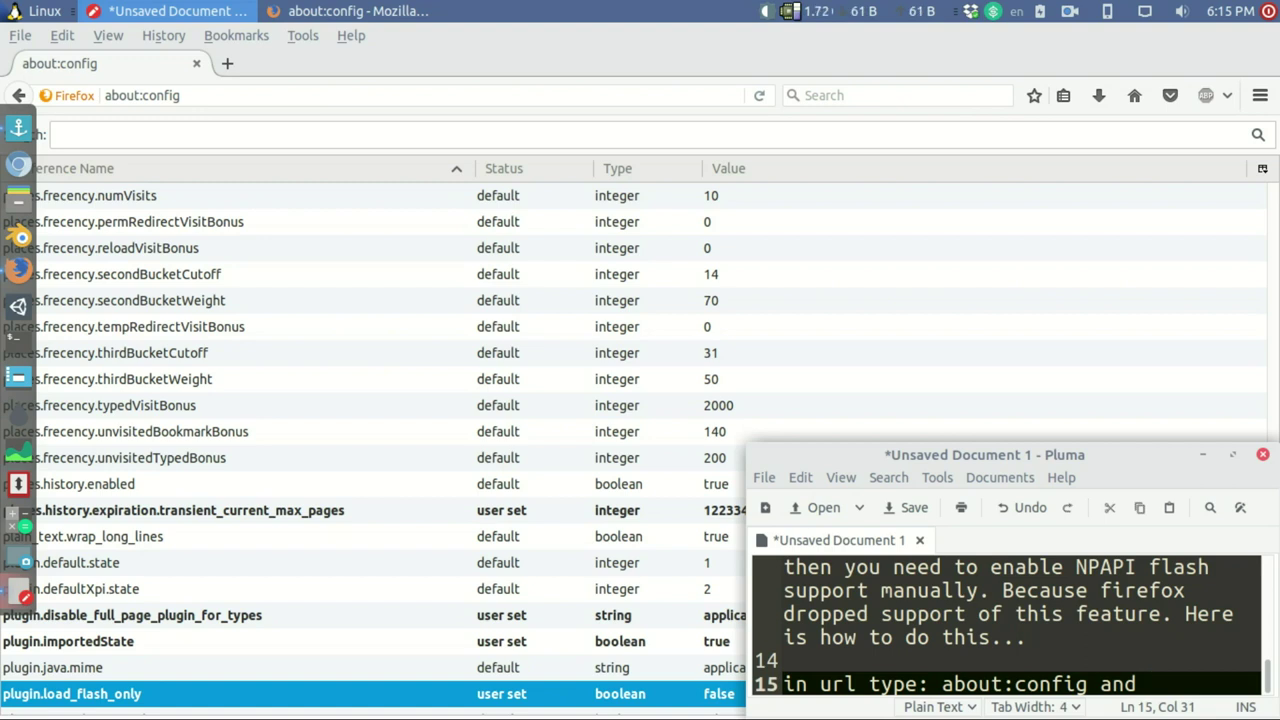
pyautogui.write('press enter. ')
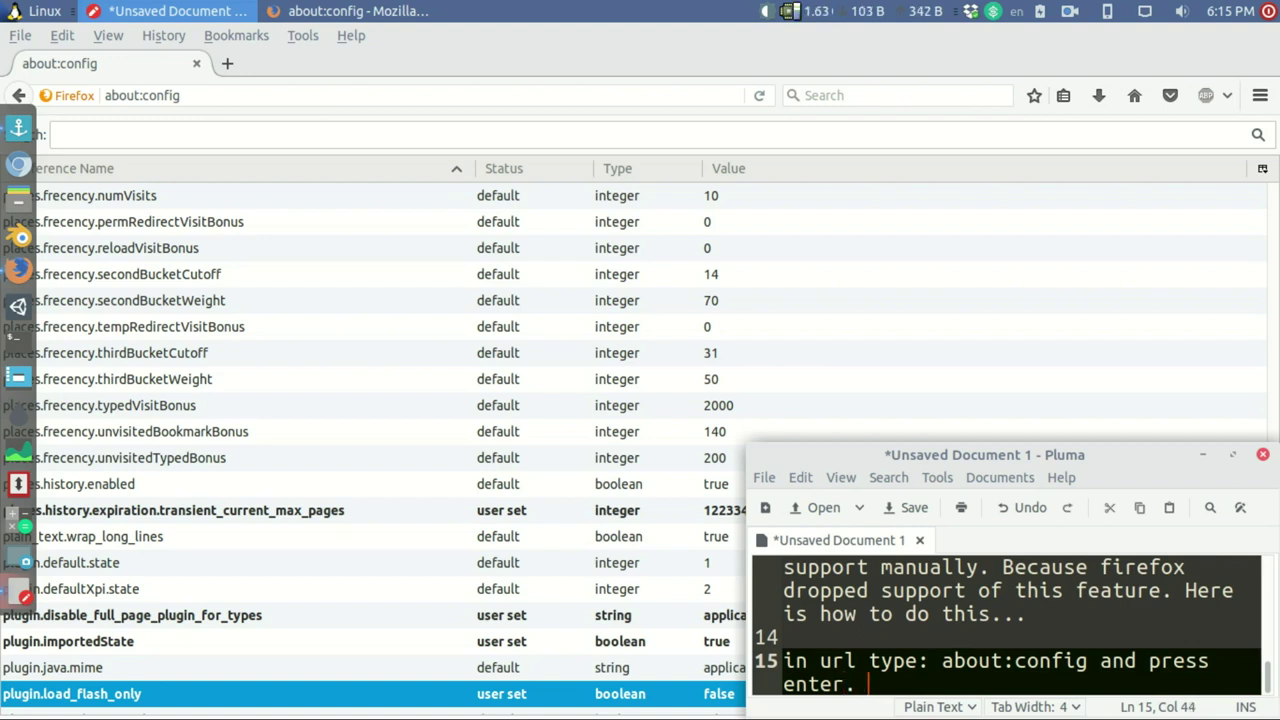
pyautogui.write('if  a security')
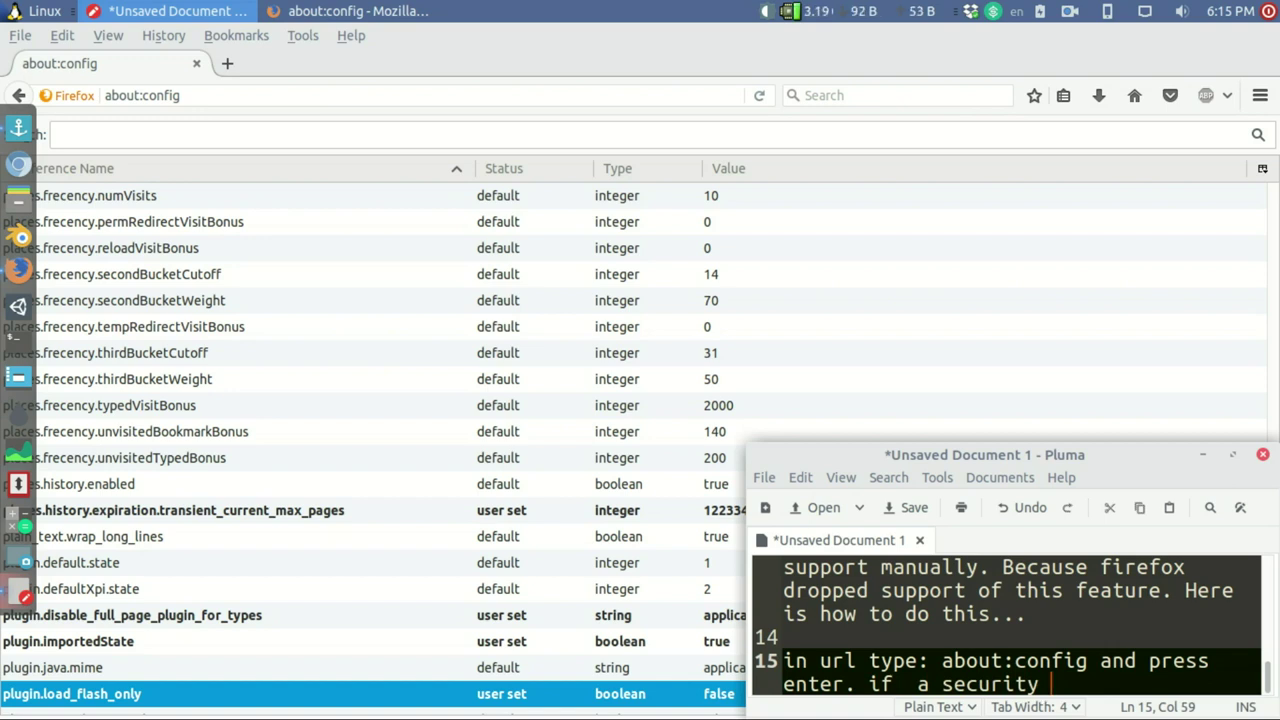
pyautogui.press('BackSpace')
pyautogui.press('BackSpace')
pyautogui.press('BackSpace')
pyautogui.press('BackSpace')
pyautogui.press('BackSpace')
pyautogui.press('BackSpace')
pyautogui.press('BackSpace')
pyautogui.press('BackSpace')
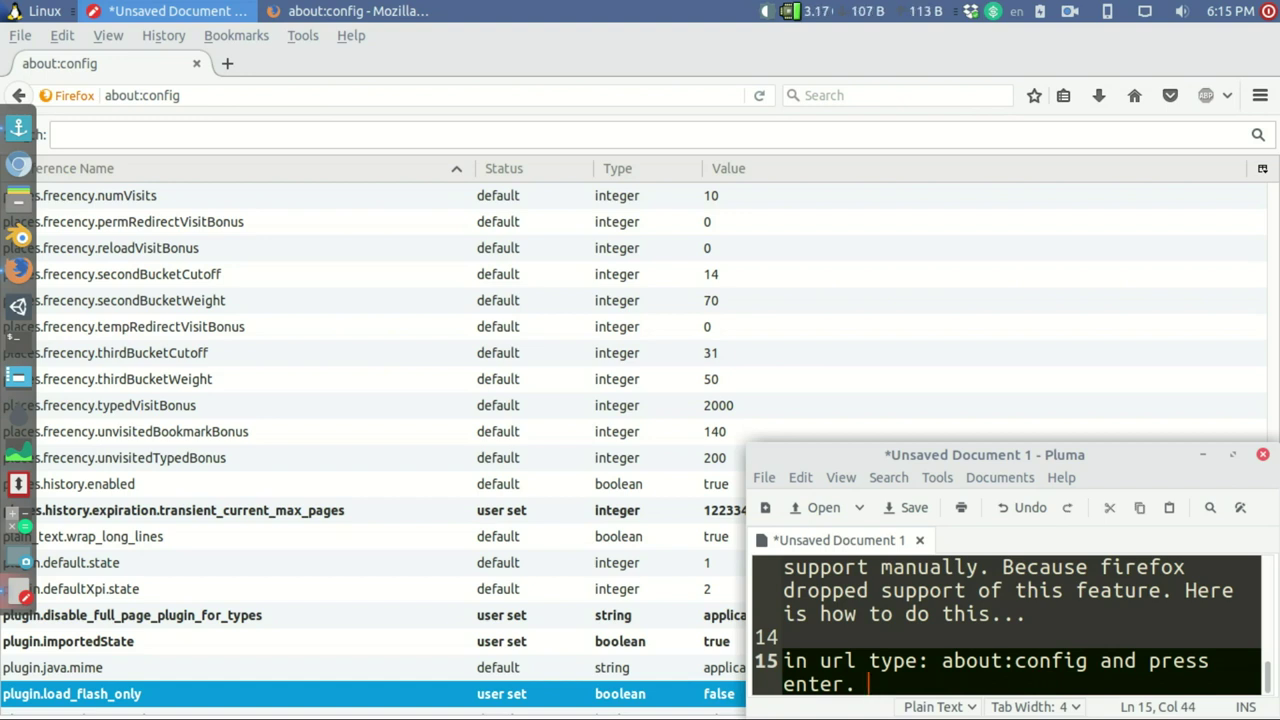
pyautogui.write('add a new boolena')
pyautogui.press('BackSpace')
pyautogui.press('BackSpace')
pyautogui.press('BackSpace')
pyautogui.write('an string')
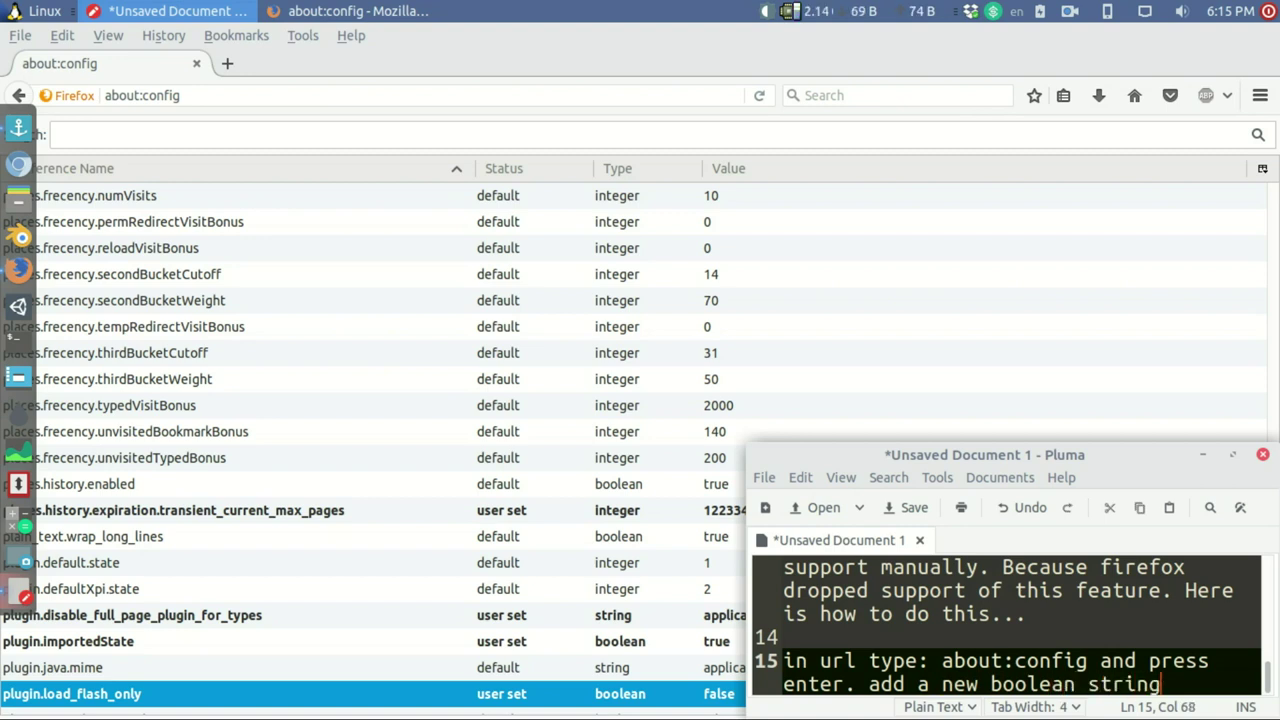
pyautogui.write(' nam')
pyautogui.write('ed:')
# - Add the preference name plugin.load_flash_only, then 'and set type to false. :) now restart again.'
pyautogui.press('Return')
pyautogui.press('Return')
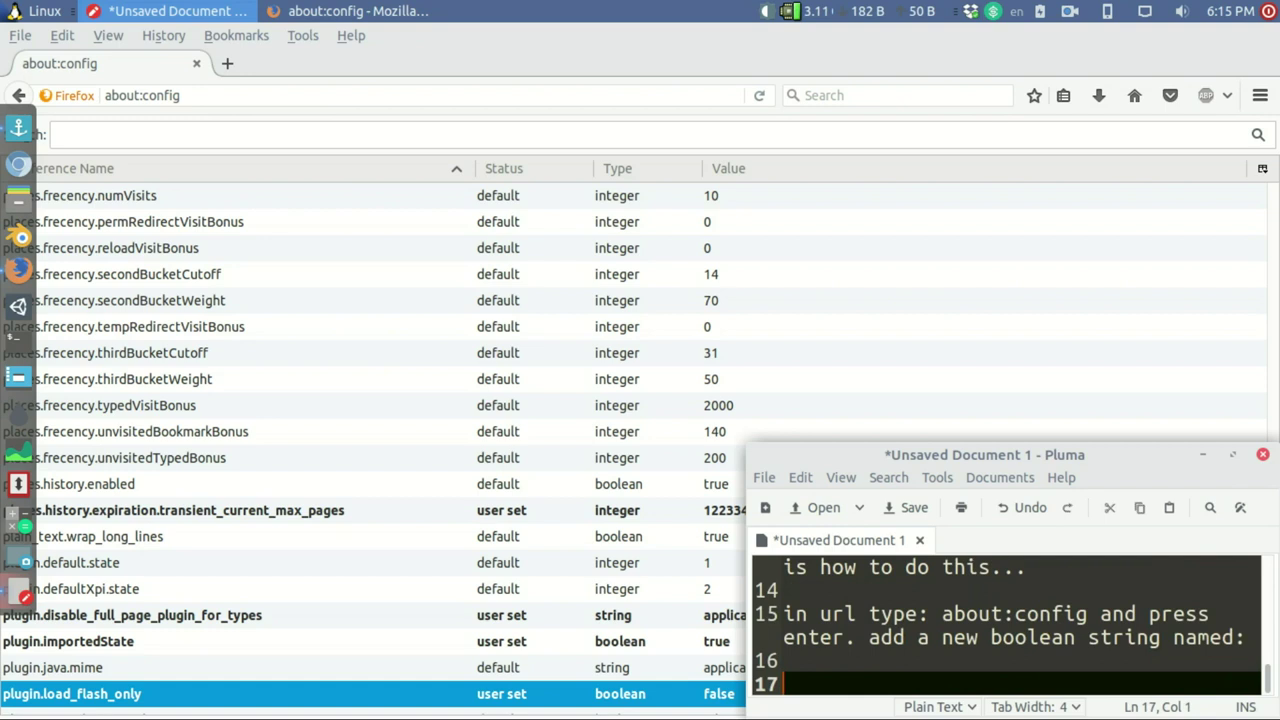
pyautogui.write('plugin')
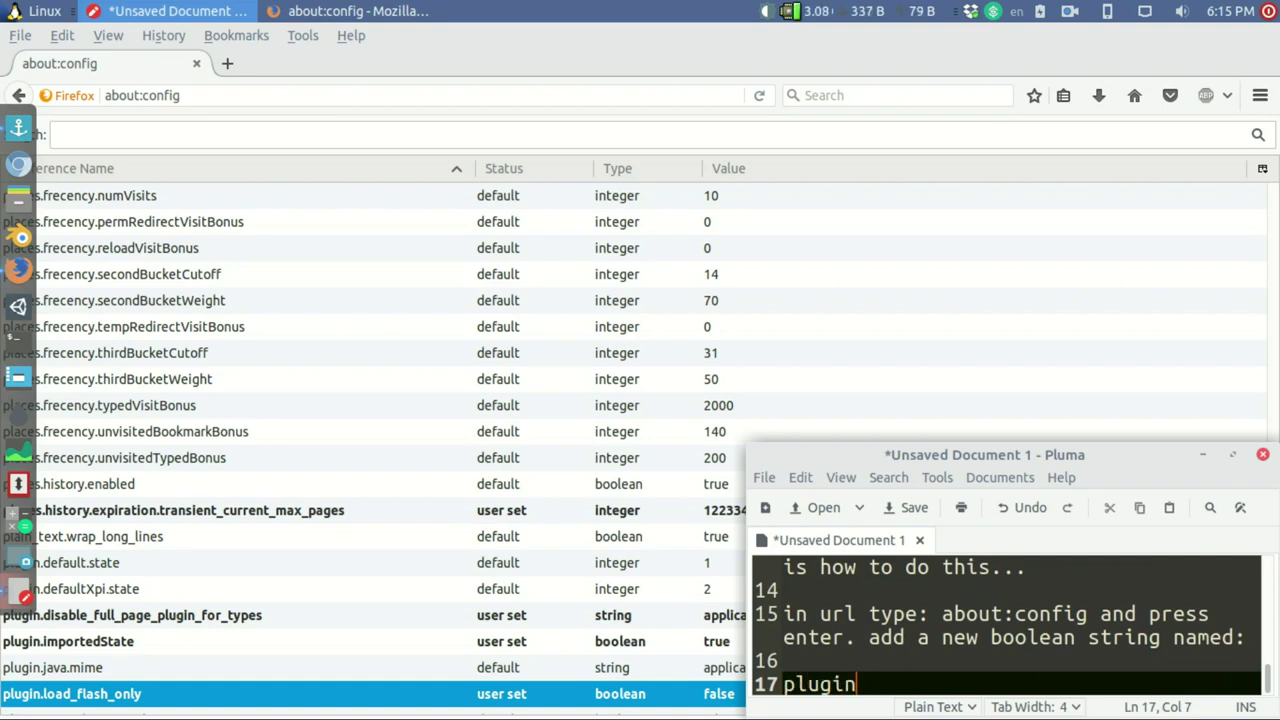
pyautogui.write('.load_flash_only')
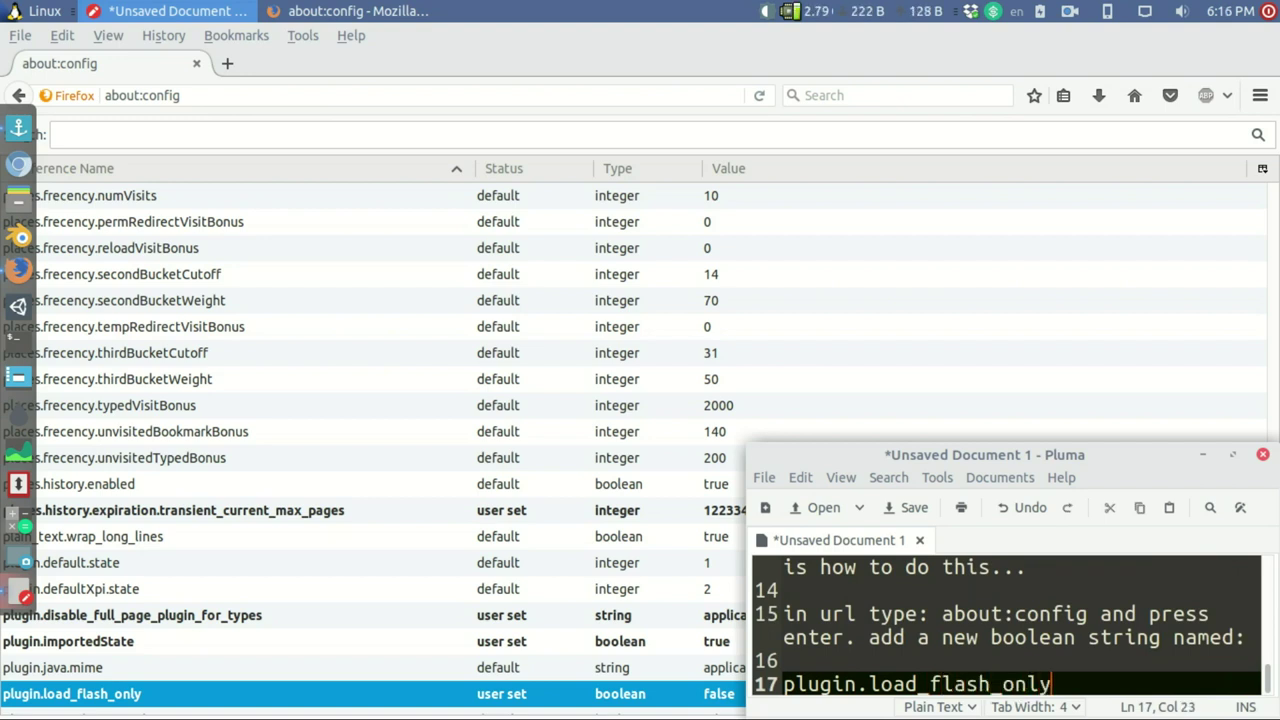
pyautogui.press('Return')
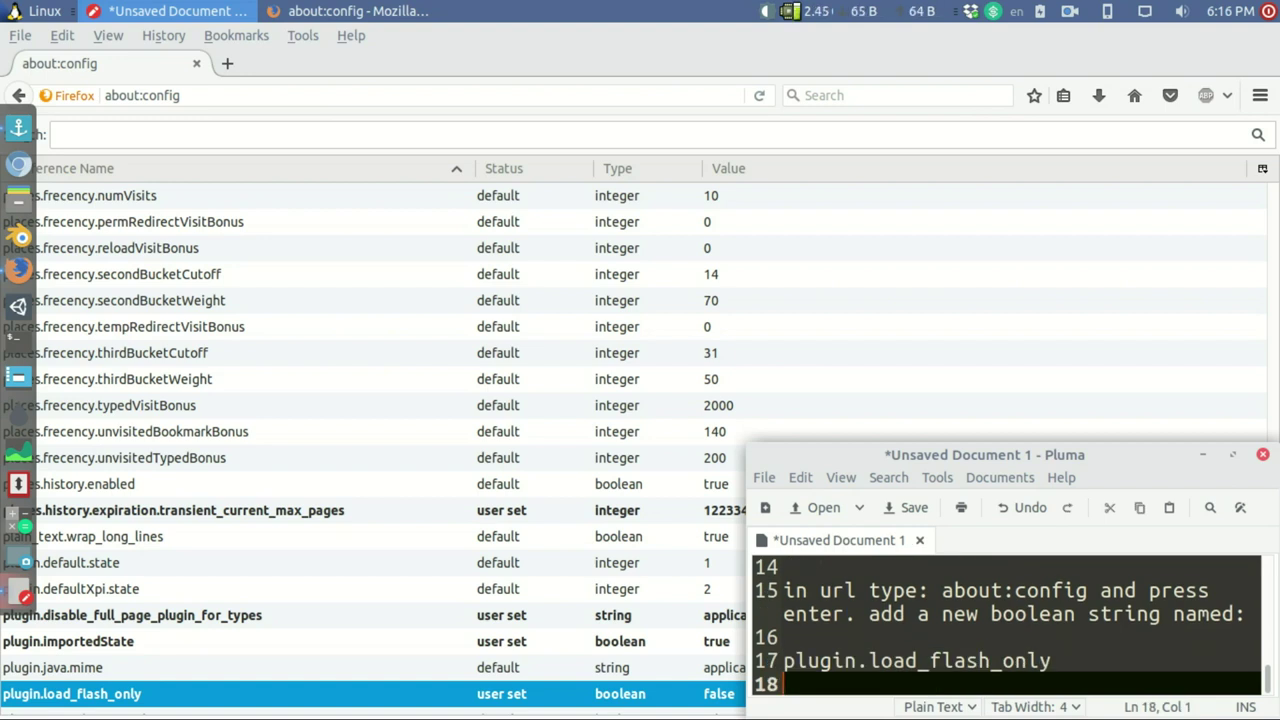
pyautogui.press('Return')
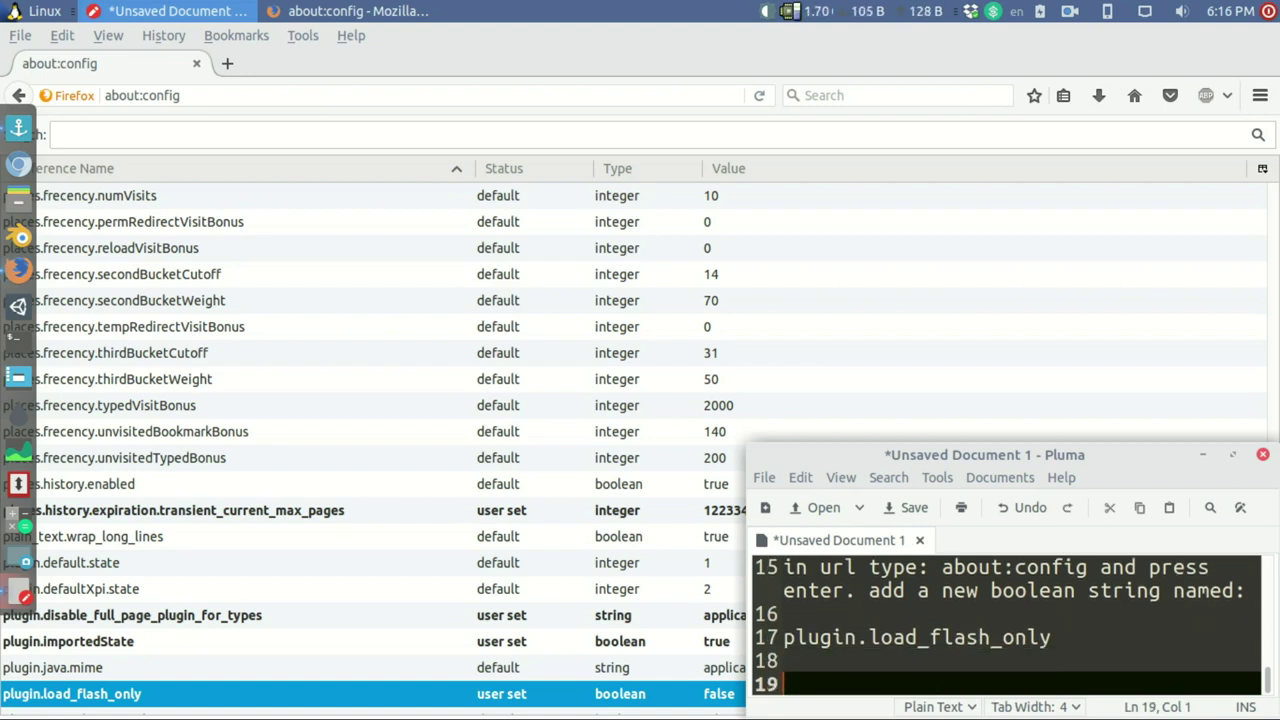
pyautogui.write('and set type to fal')
pyautogui.press('BackSpace')
pyautogui.write('alse. :) now restart again.')
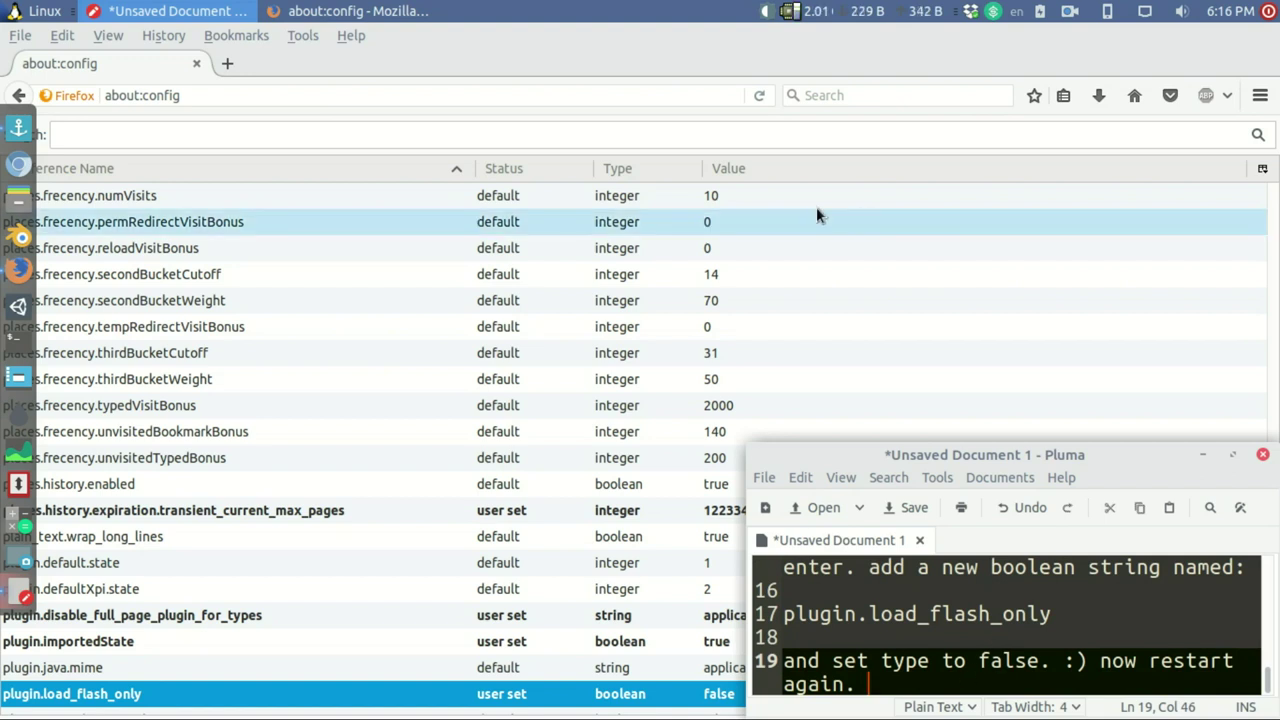
# - Close the about:config window, relaunch Firefox and go to SheepIt's Get started page, down to Web client
pyautogui.click(197, 64)
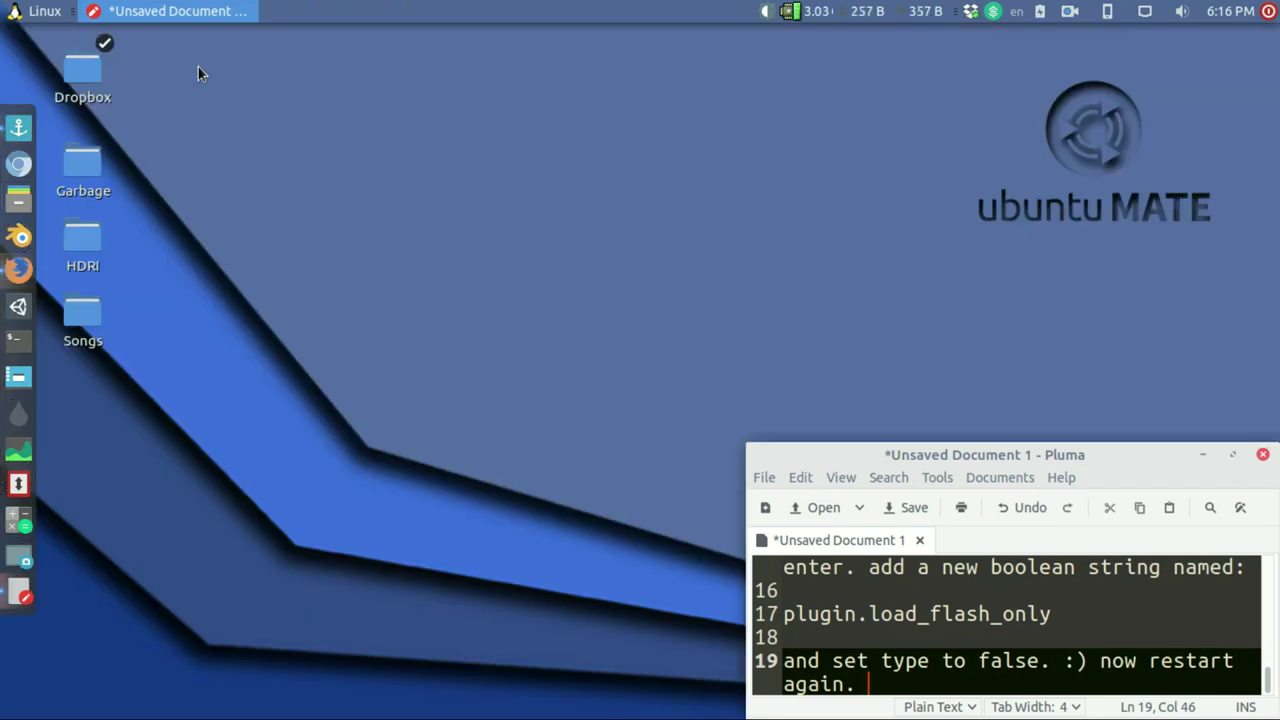
pyautogui.click(19, 270)
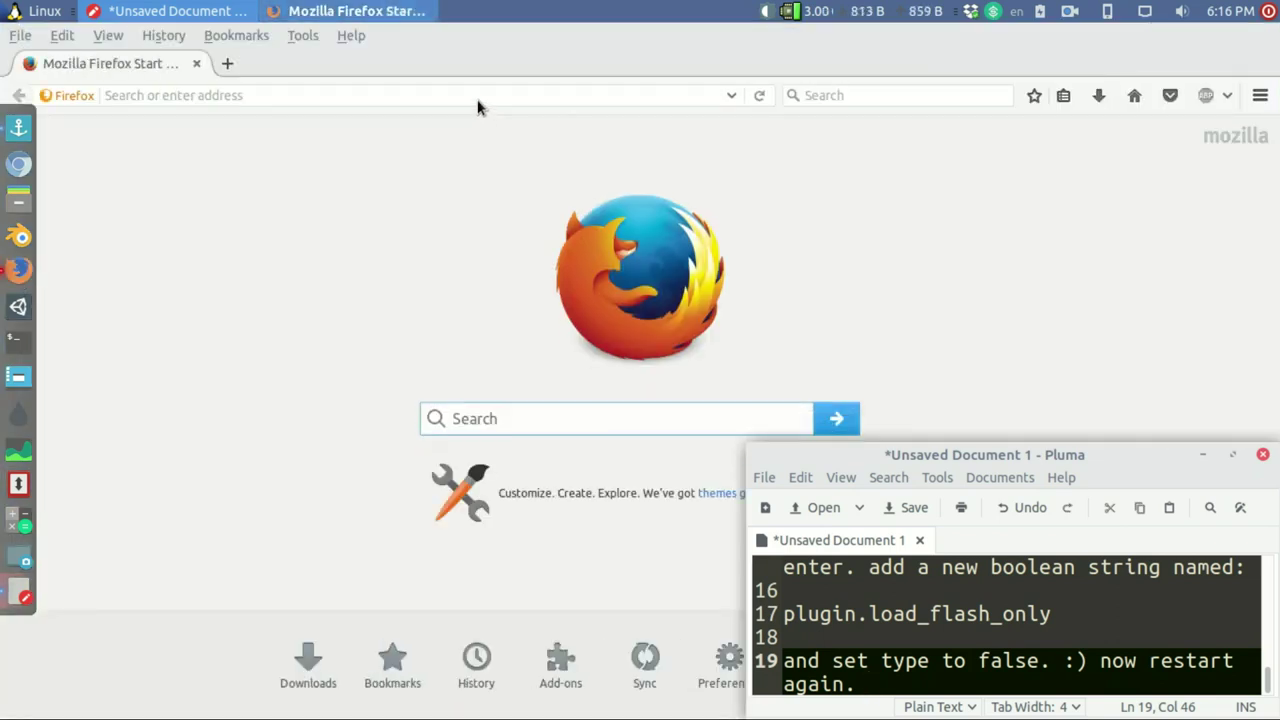
pyautogui.click(477, 100)
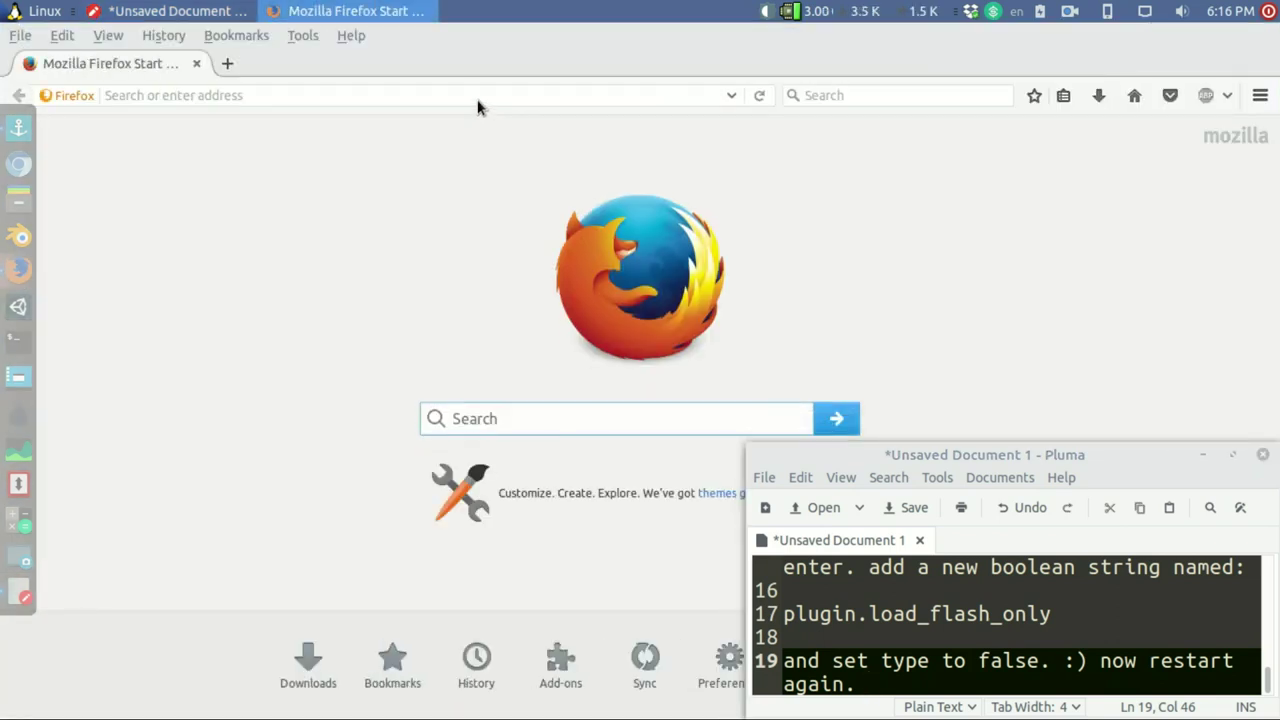
pyautogui.write('sheepit-renderfarm.com/')
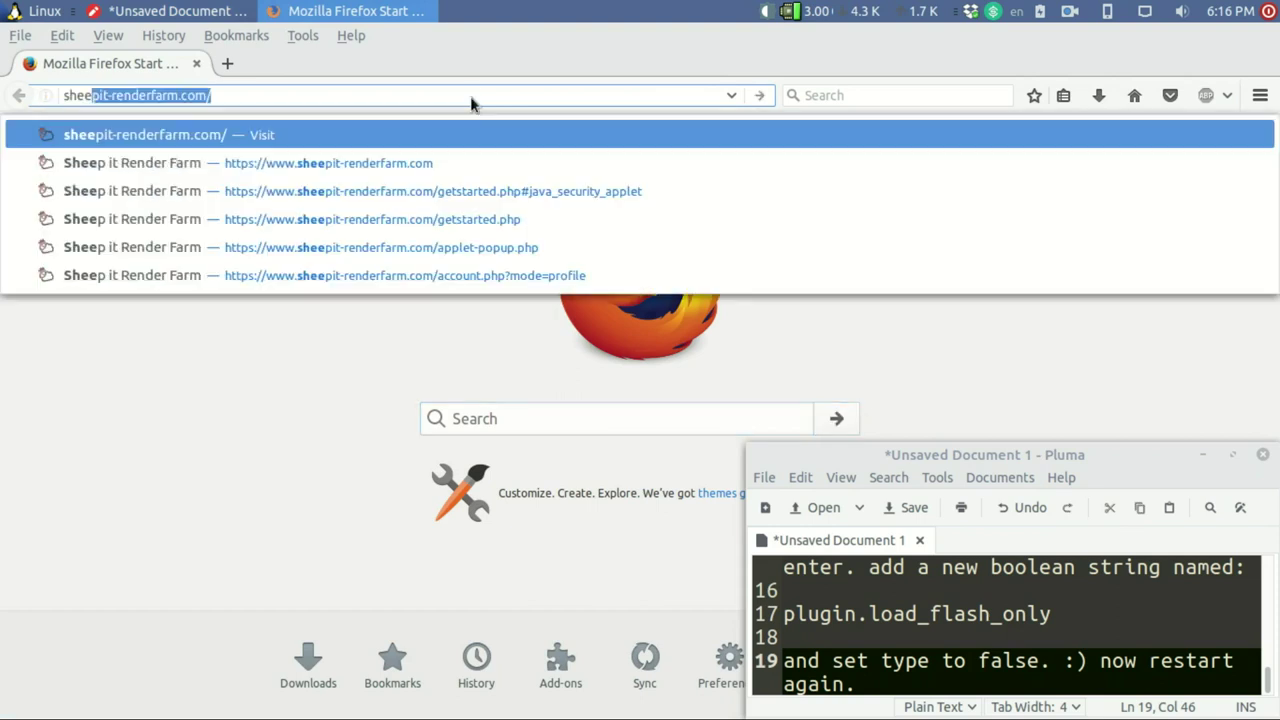
pyautogui.press('Return')
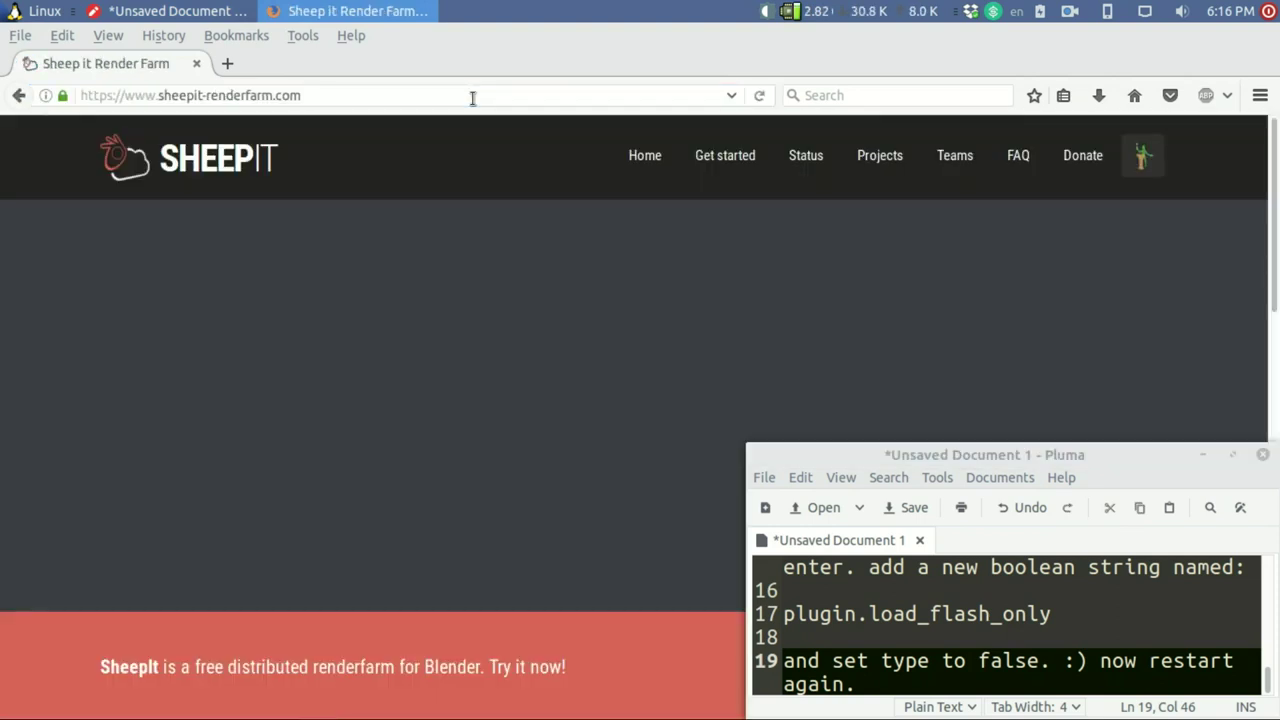
pyautogui.click(726, 162)
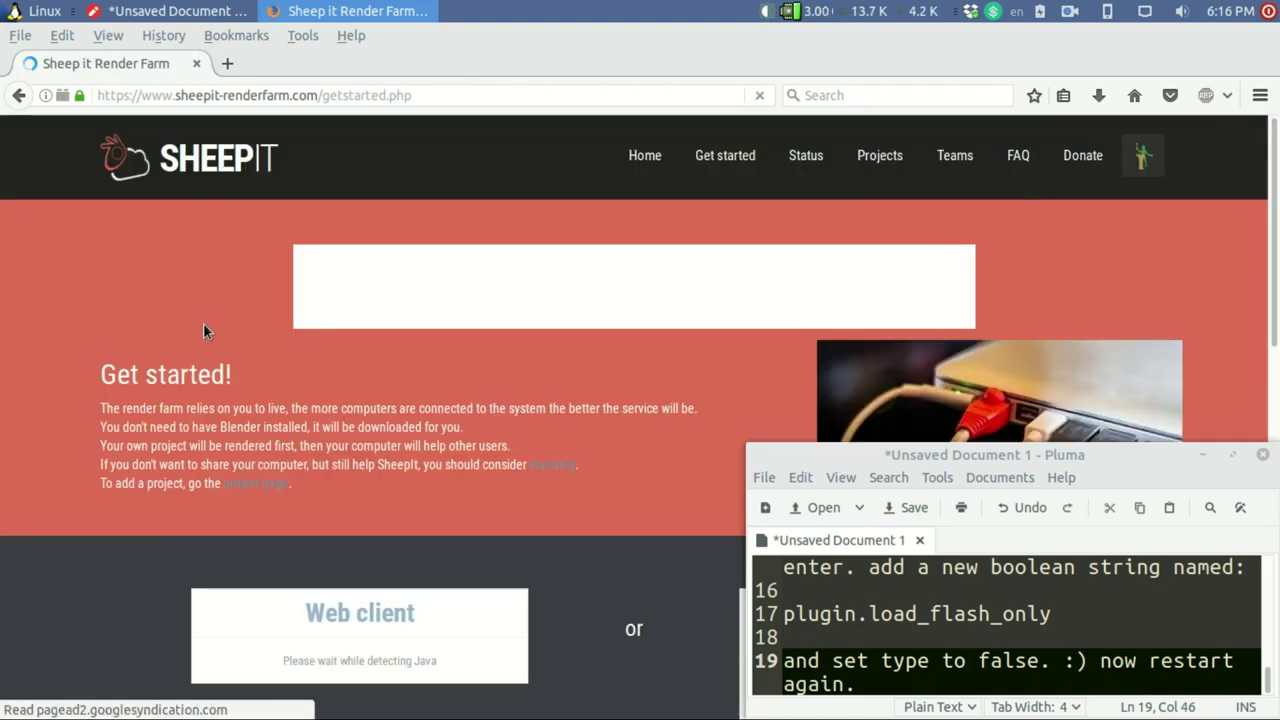
pyautogui.scroll(-4, 204, 325)
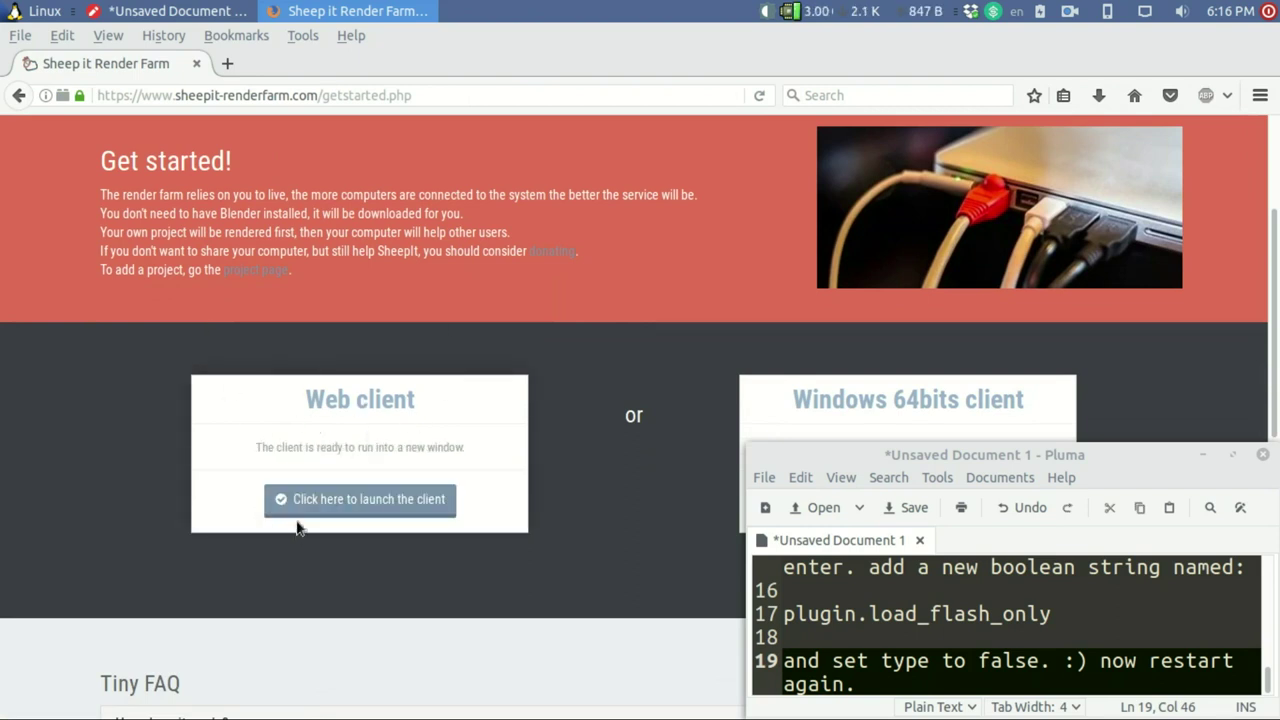
# - Launch the SheepIt web client and note the first-time pop-up: 'you should click enable and continue.'
pyautogui.click(345, 500)
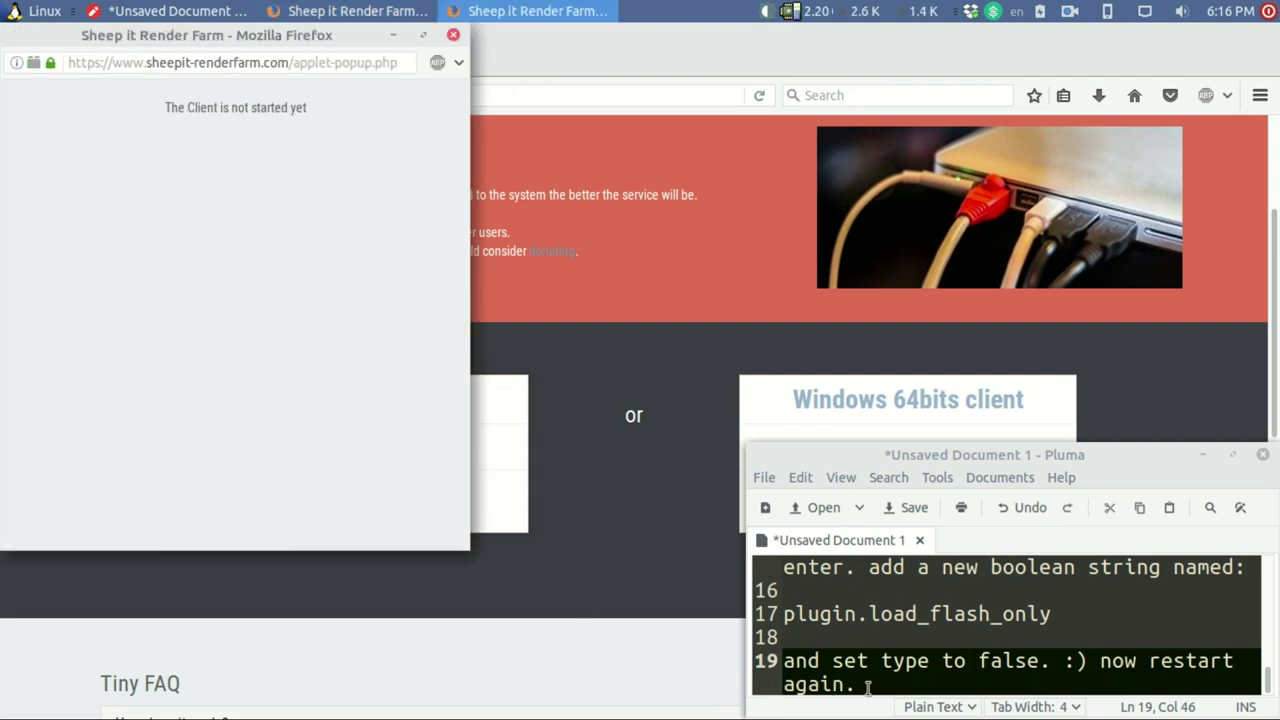
pyautogui.press('Return')
pyautogui.press('Return')
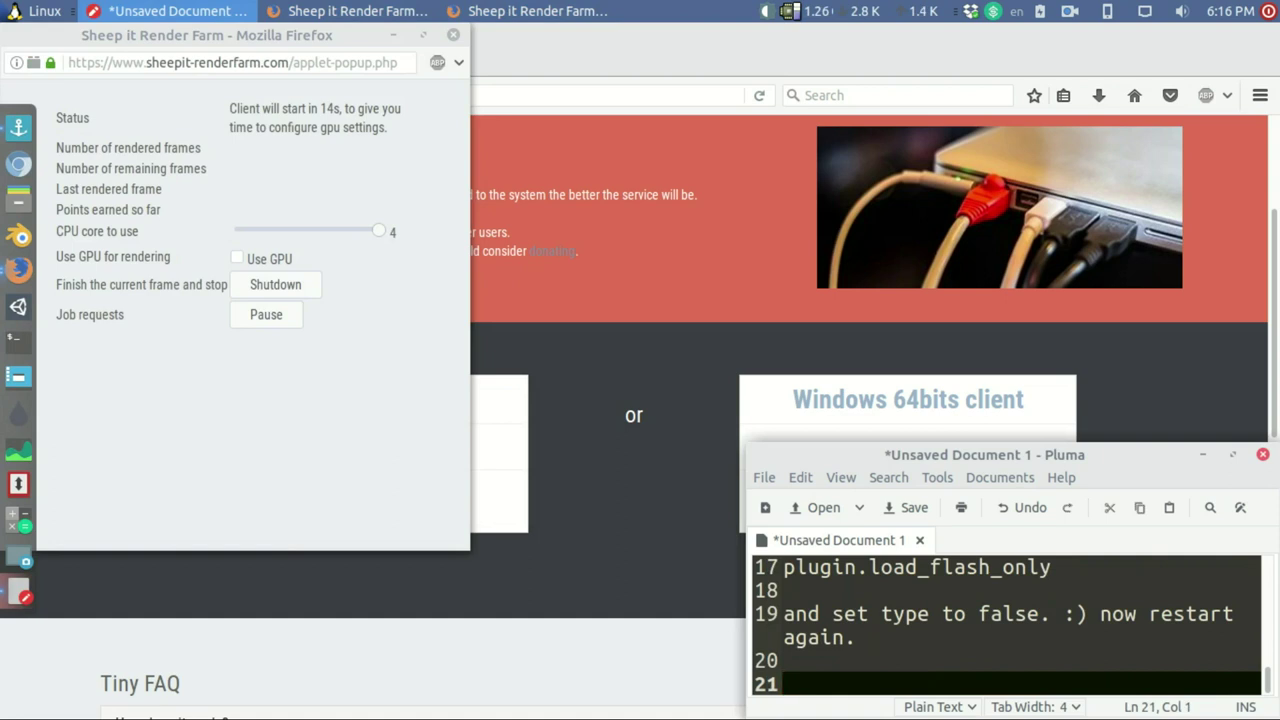
pyautogui.write('I have used this before')
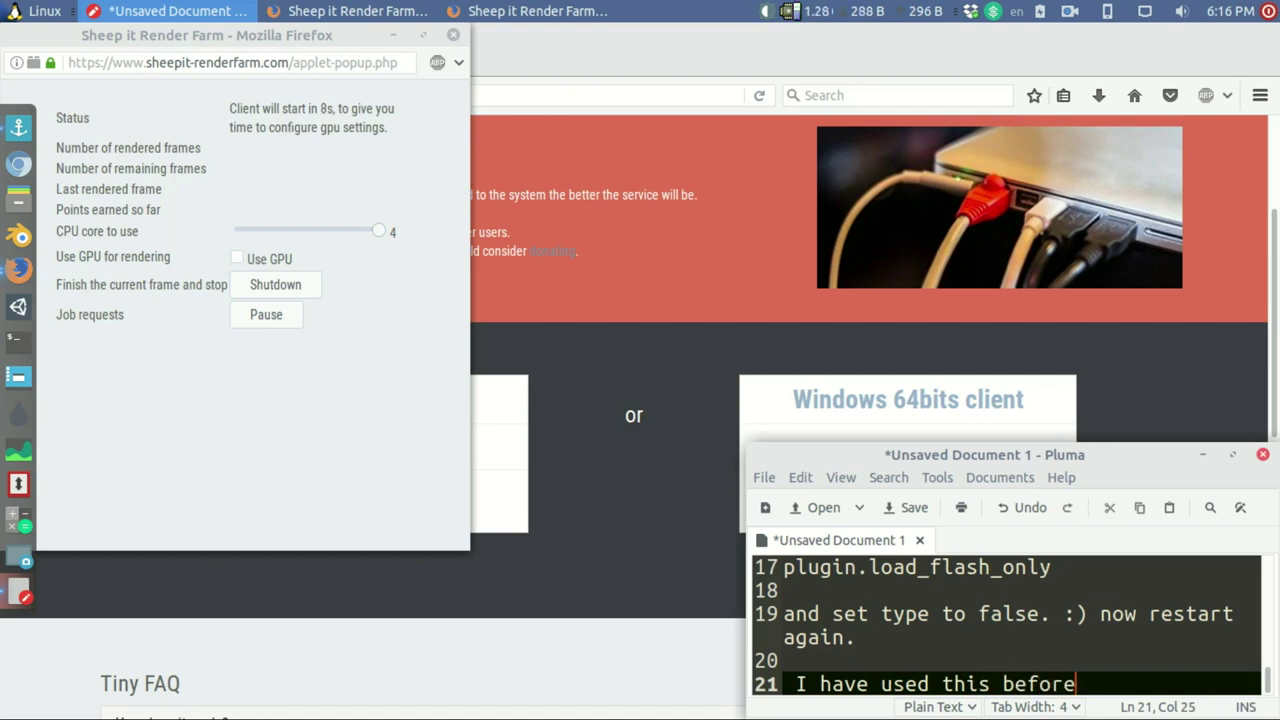
pyautogui.write('. ')
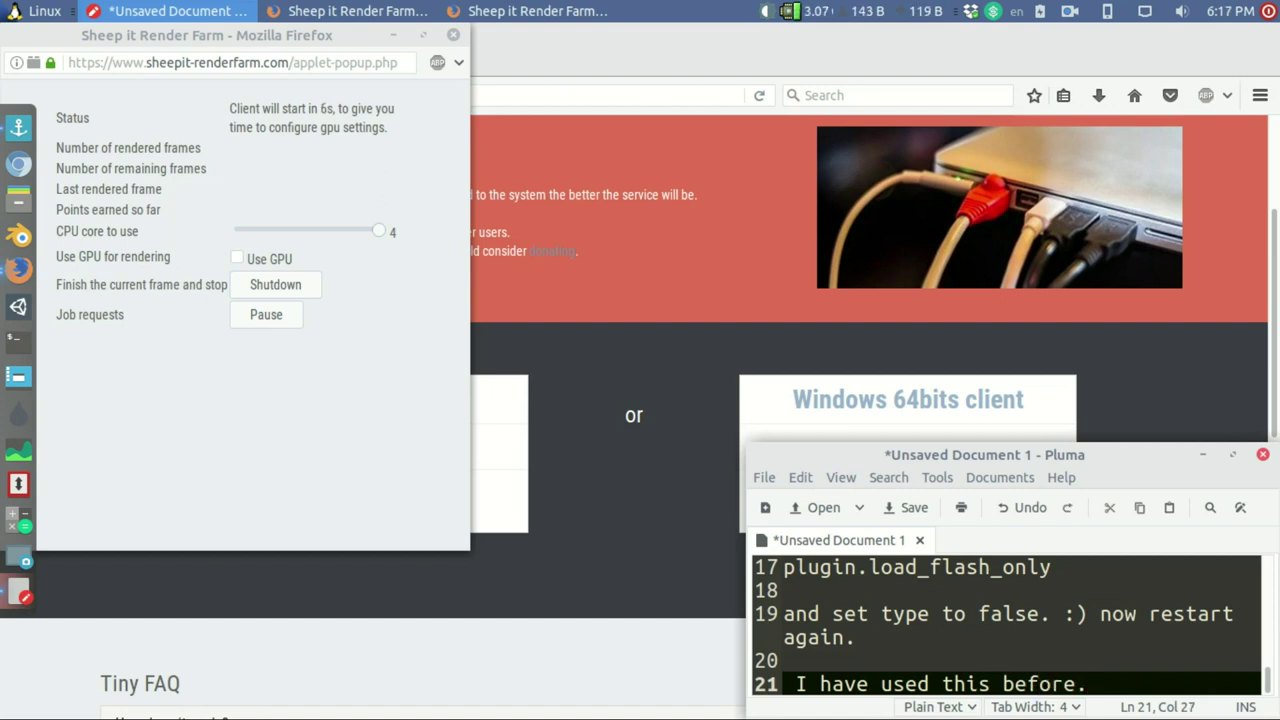
pyautogui.write('Fi')
pyautogui.press('BackSpace')
pyautogui.press('BackSpace')
pyautogui.write('First time y')
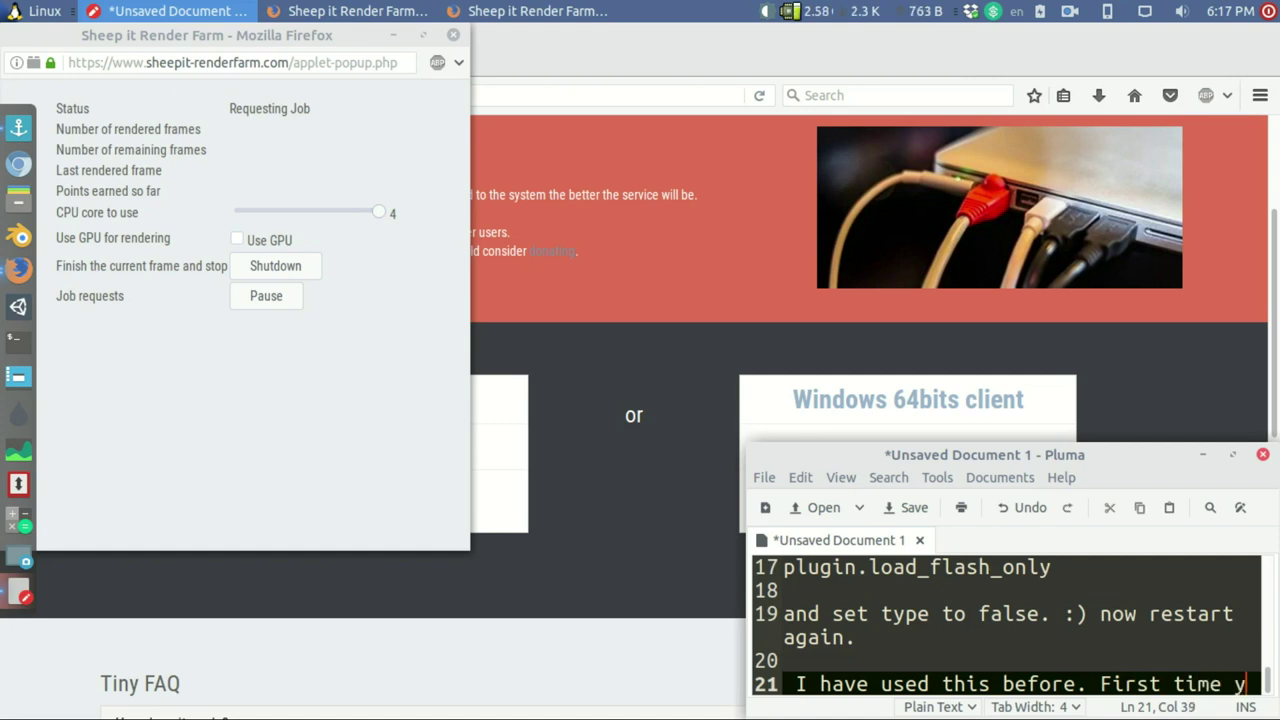
pyautogui.write('ou will')
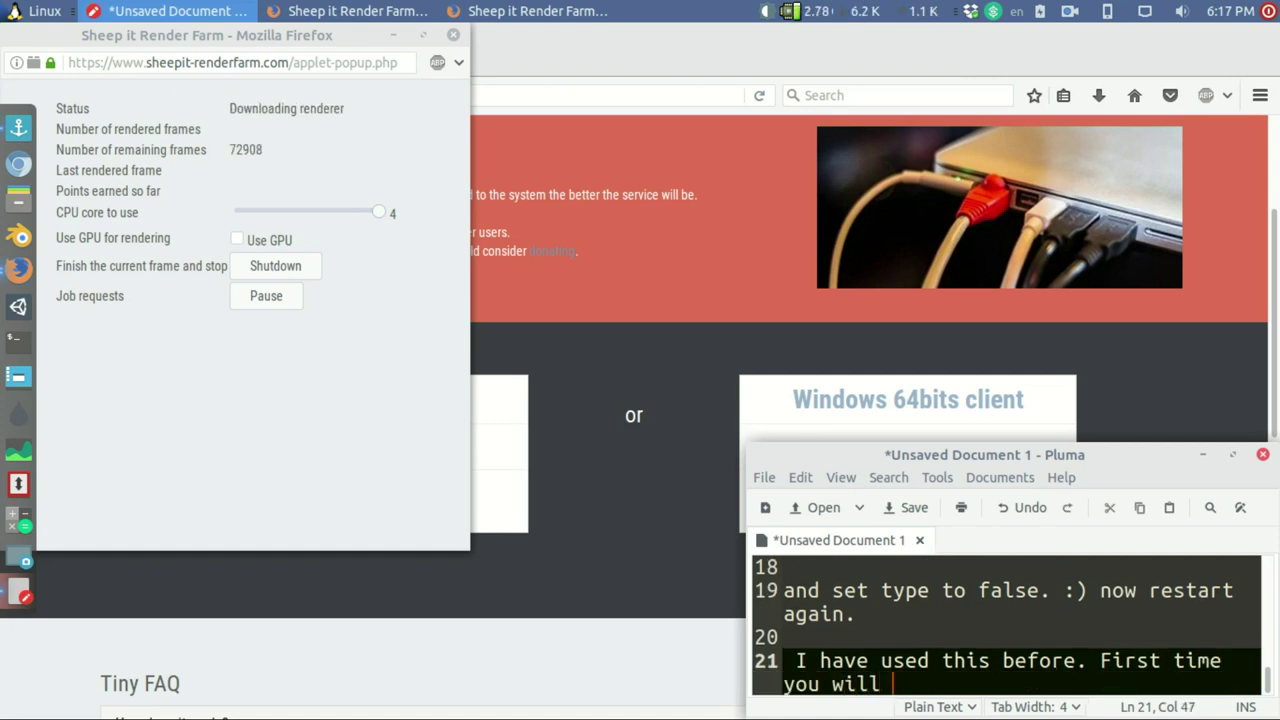
pyautogui.write(' see a pop')
pyautogui.write(' up m')
pyautogui.write('a')
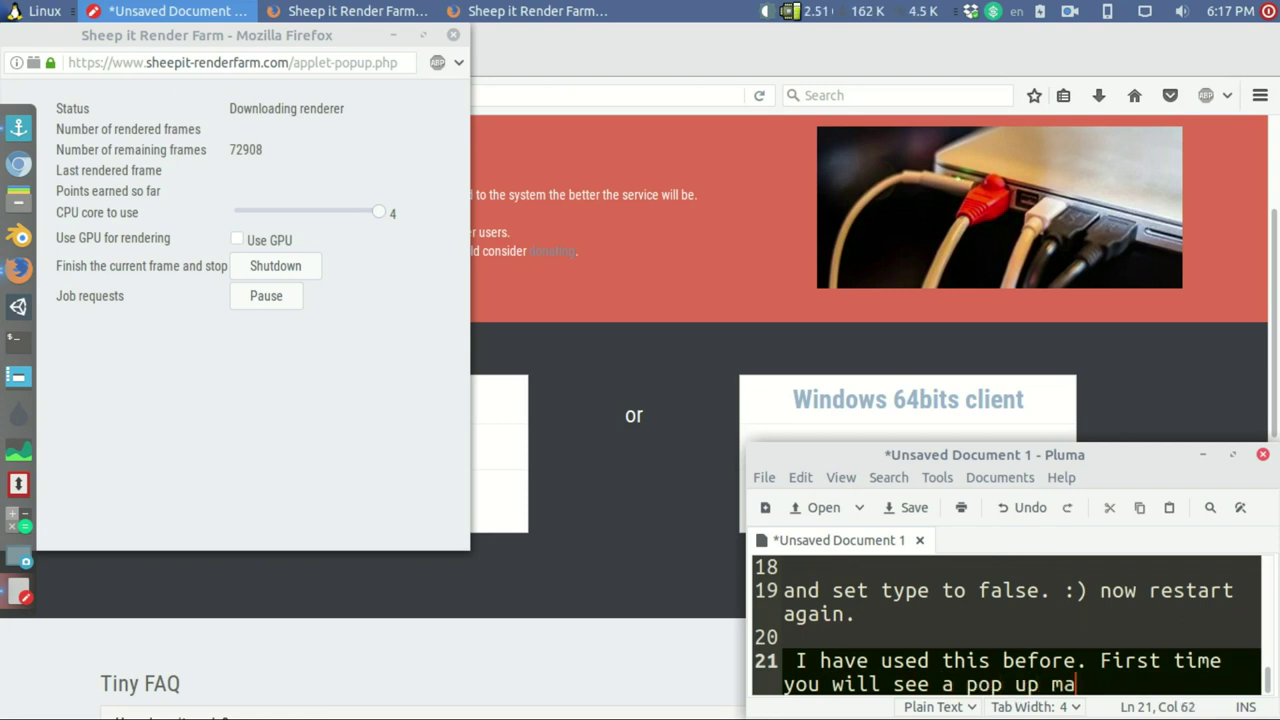
pyautogui.press('BackSpace')
pyautogui.write('essege.')
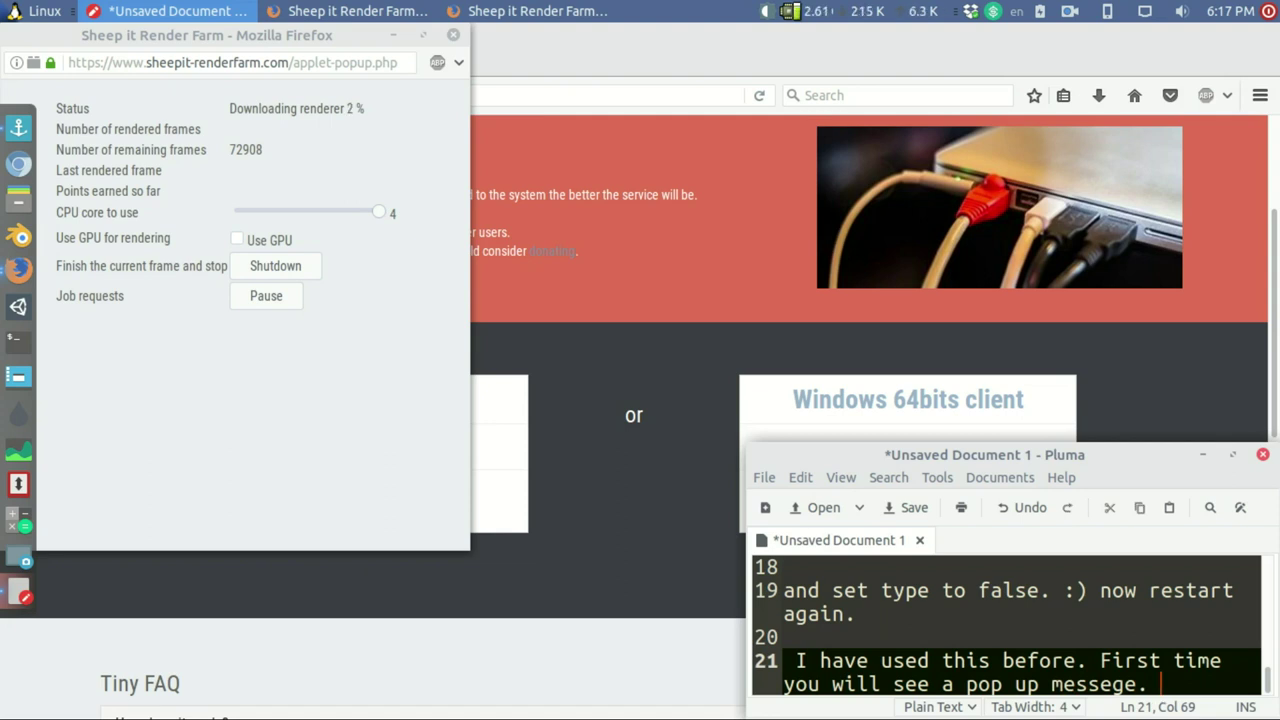
pyautogui.write('you sould')
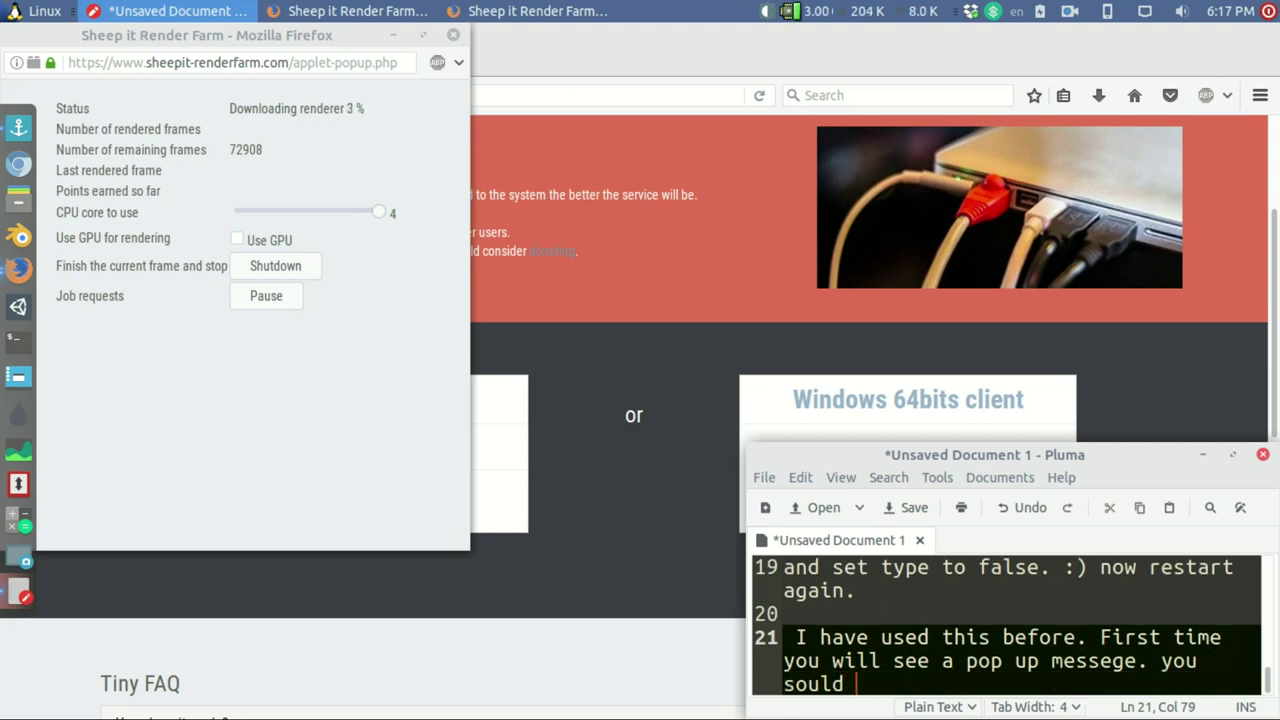
pyautogui.press('BackSpace')
pyautogui.press('BackSpace')
pyautogui.press('BackSpace')
pyautogui.press('BackSpace')
pyautogui.press('BackSpace')
pyautogui.write('ho')
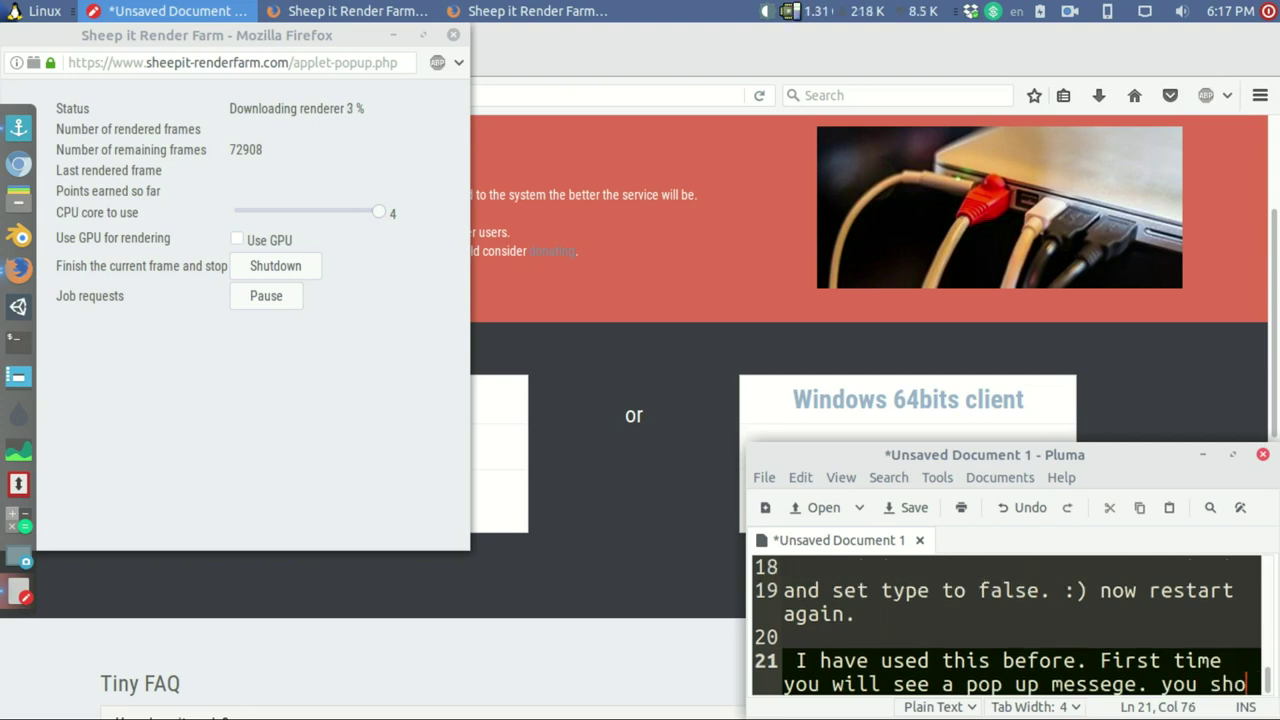
pyautogui.write('uld  enable an')
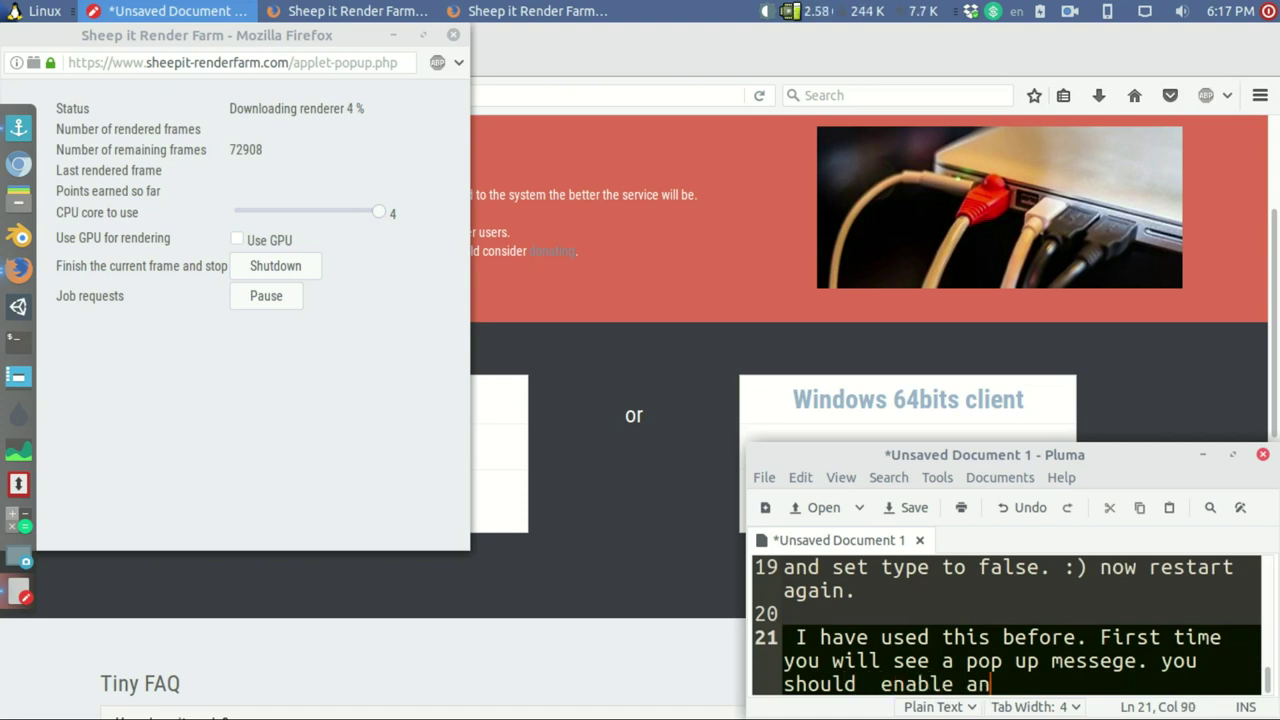
pyautogui.press('BackSpace')
pyautogui.press('BackSpace')
pyautogui.press('BackSpace')
pyautogui.press('BackSpace')
pyautogui.press('BackSpace')
pyautogui.press('BackSpace')
pyautogui.press('BackSpace')
pyautogui.write('click ')
pyautogui.write('enable and ')
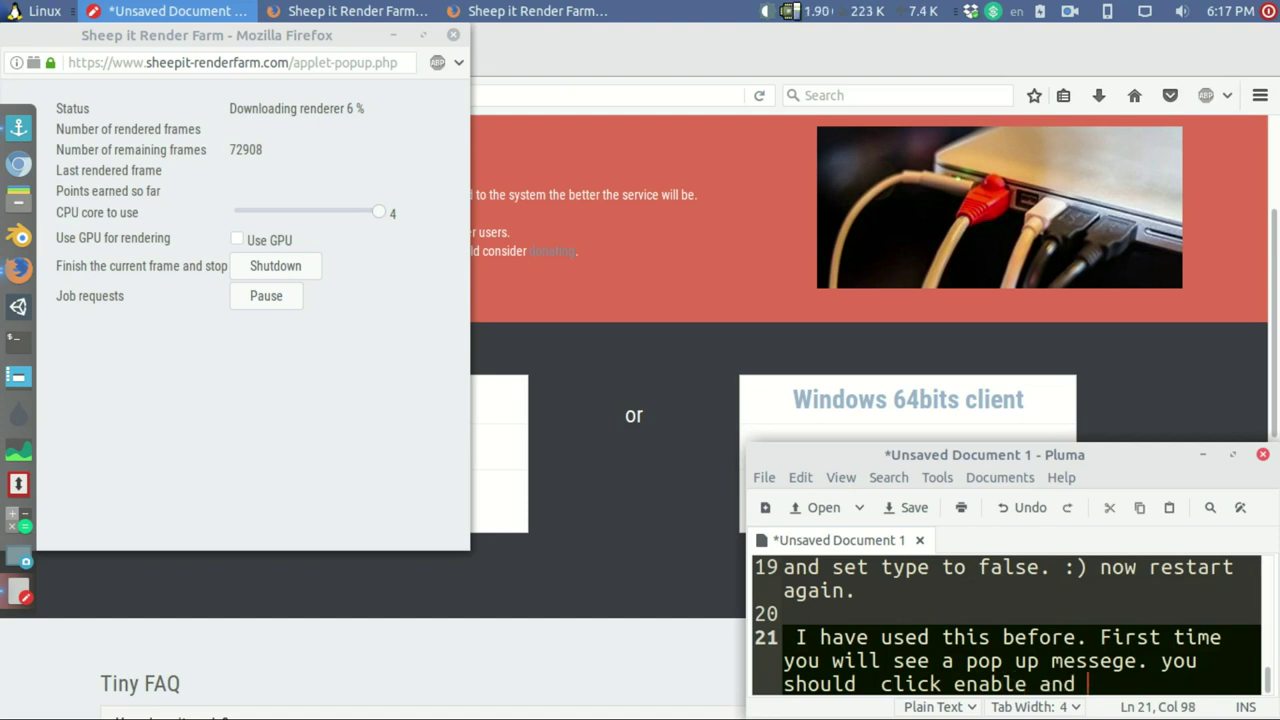
pyautogui.write('conti')
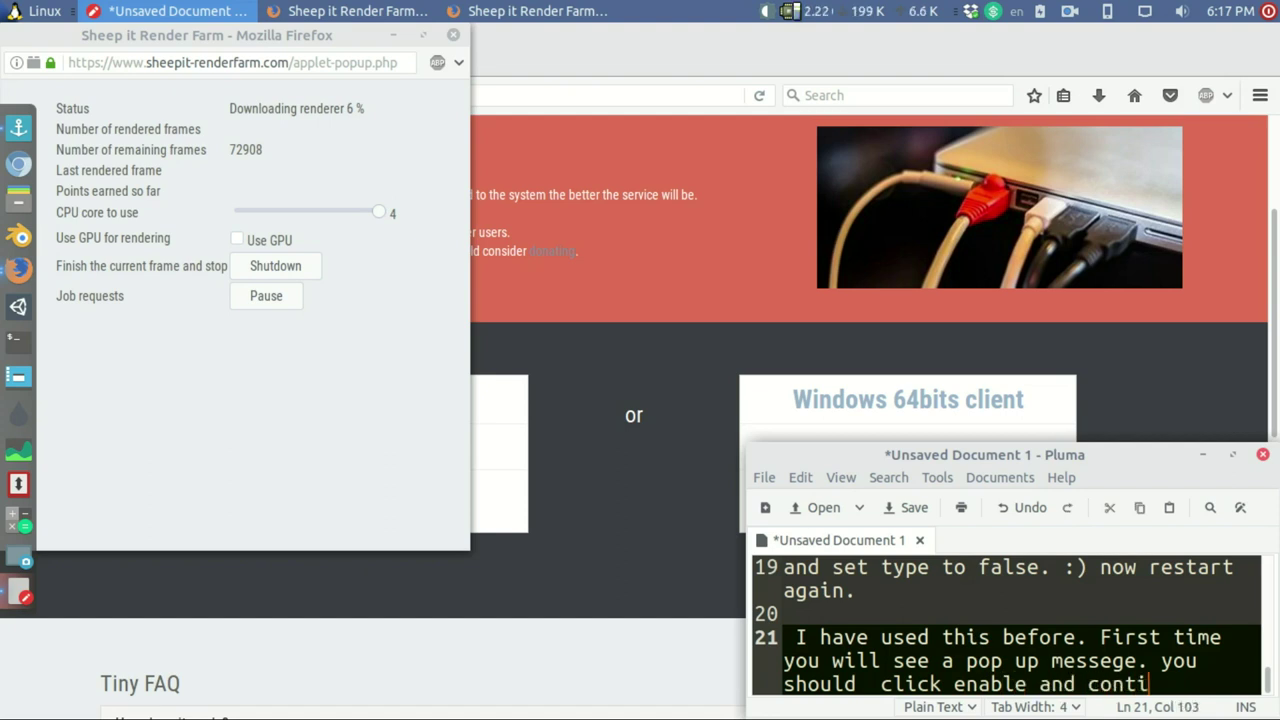
pyautogui.write('inue')
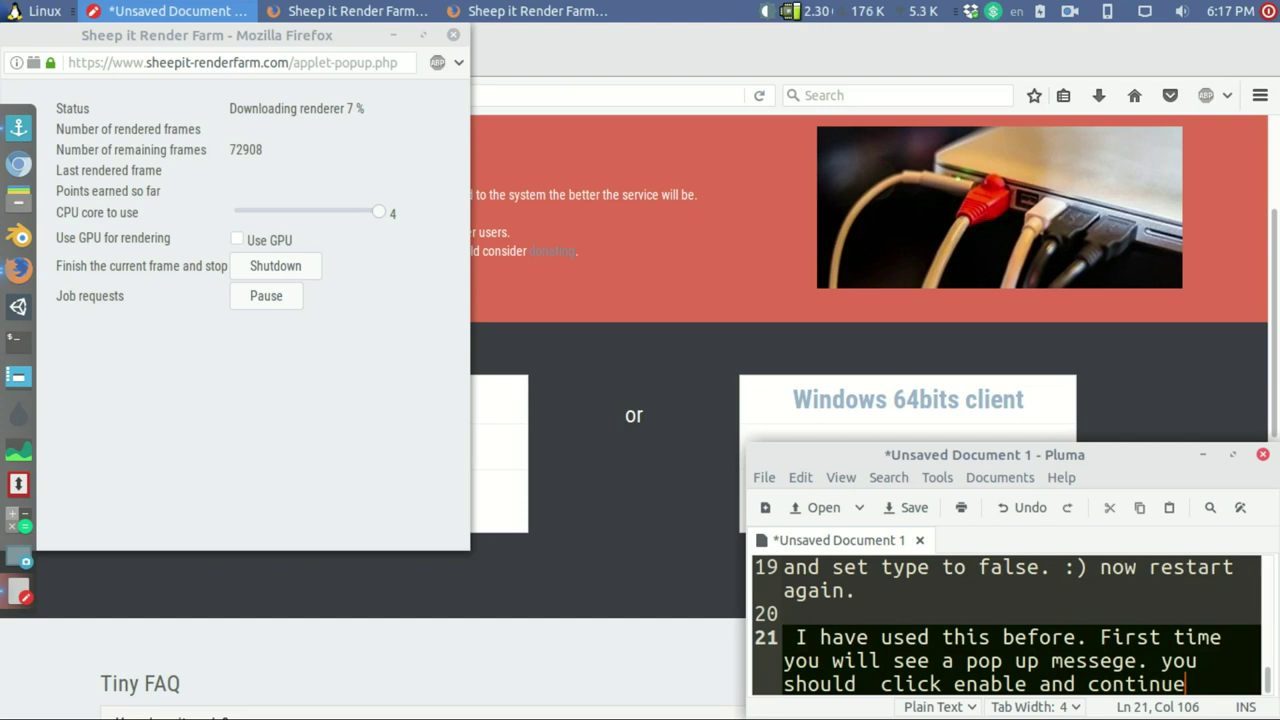
pyautogui.write('.')
# - Adjust the client's CPU core slider, then add blank lines below the note in Pluma
pyautogui.click(377, 213)
pyautogui.moveTo(377, 213); pyautogui.dragTo(362, 216)
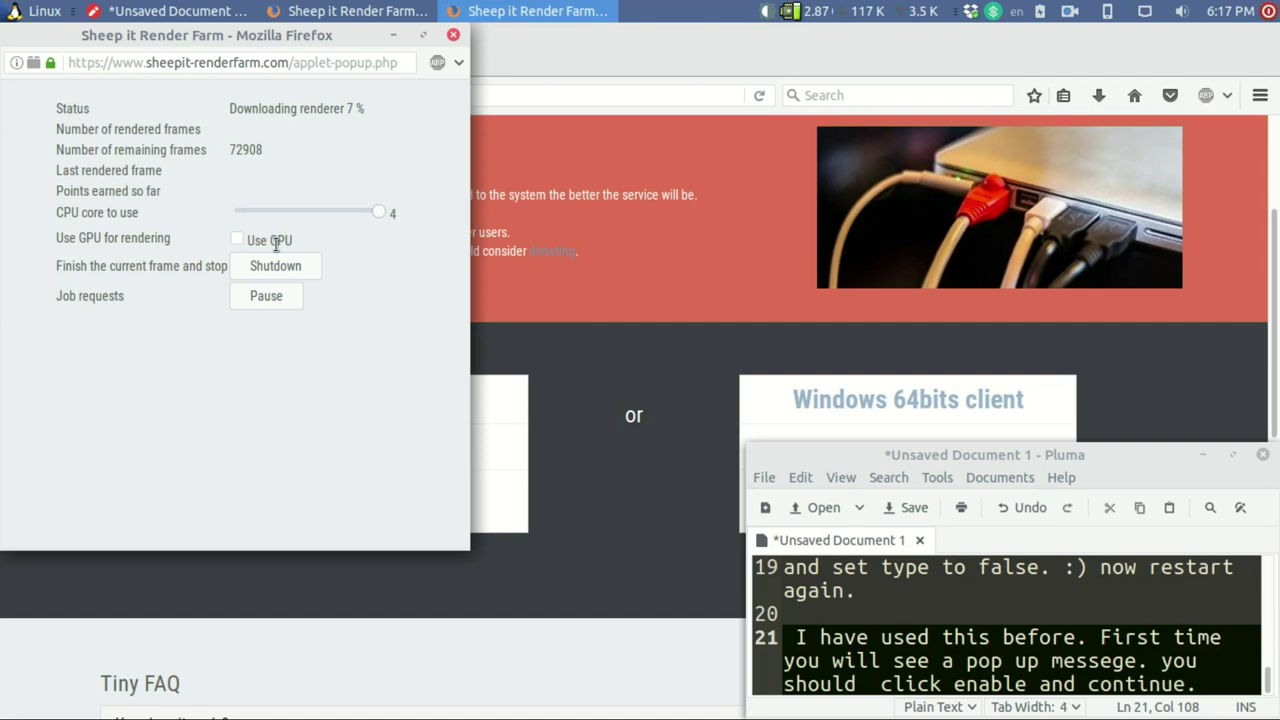
pyautogui.click(236, 237)
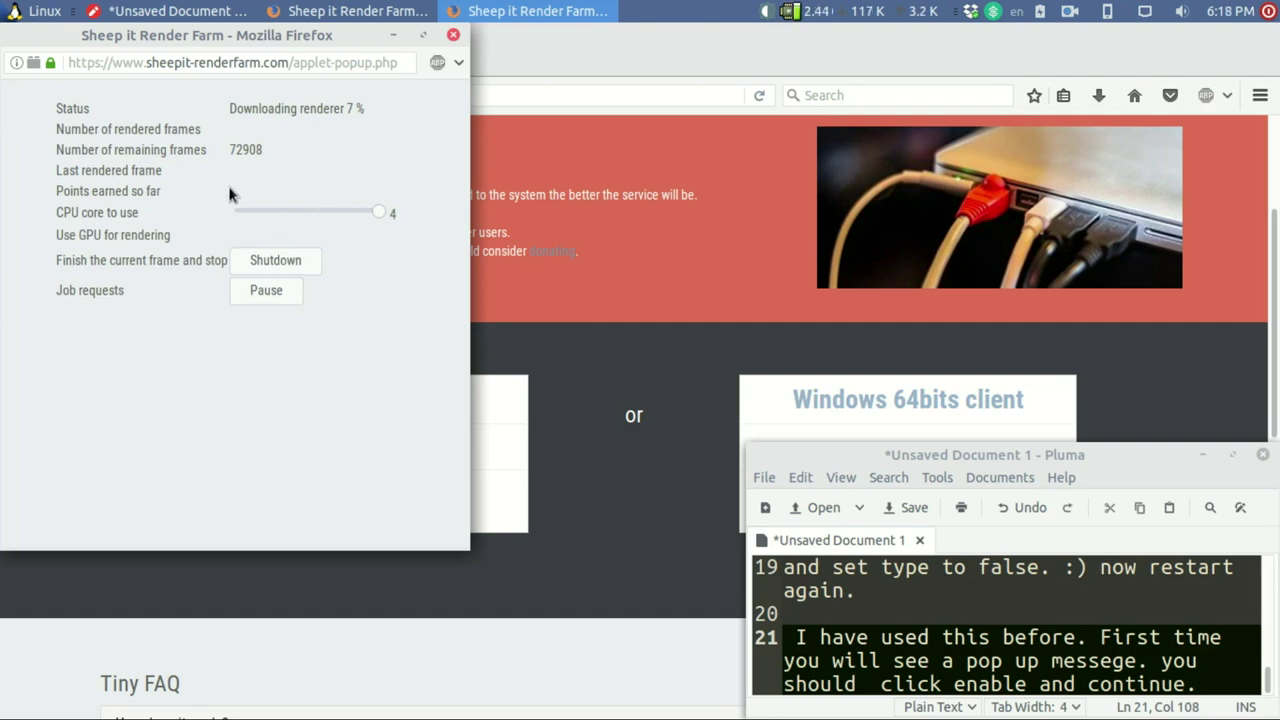
pyautogui.click(1205, 684)
pyautogui.press('Return')
pyautogui.press('Return')
pyautogui.press('Return')
pyautogui.press('Return')
# - Close the online section with thanks for watching and a remark that terminal use works too
pyautogui.write("That's how you can ")
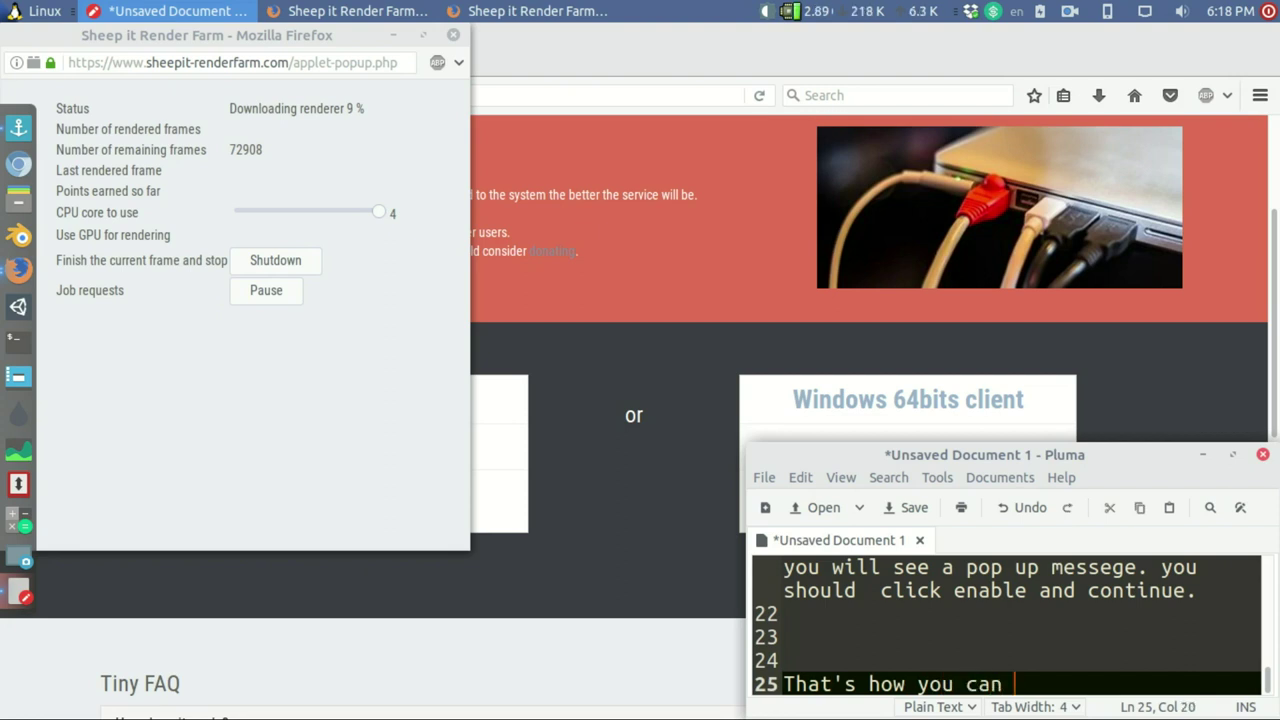
pyautogui.write('run ')
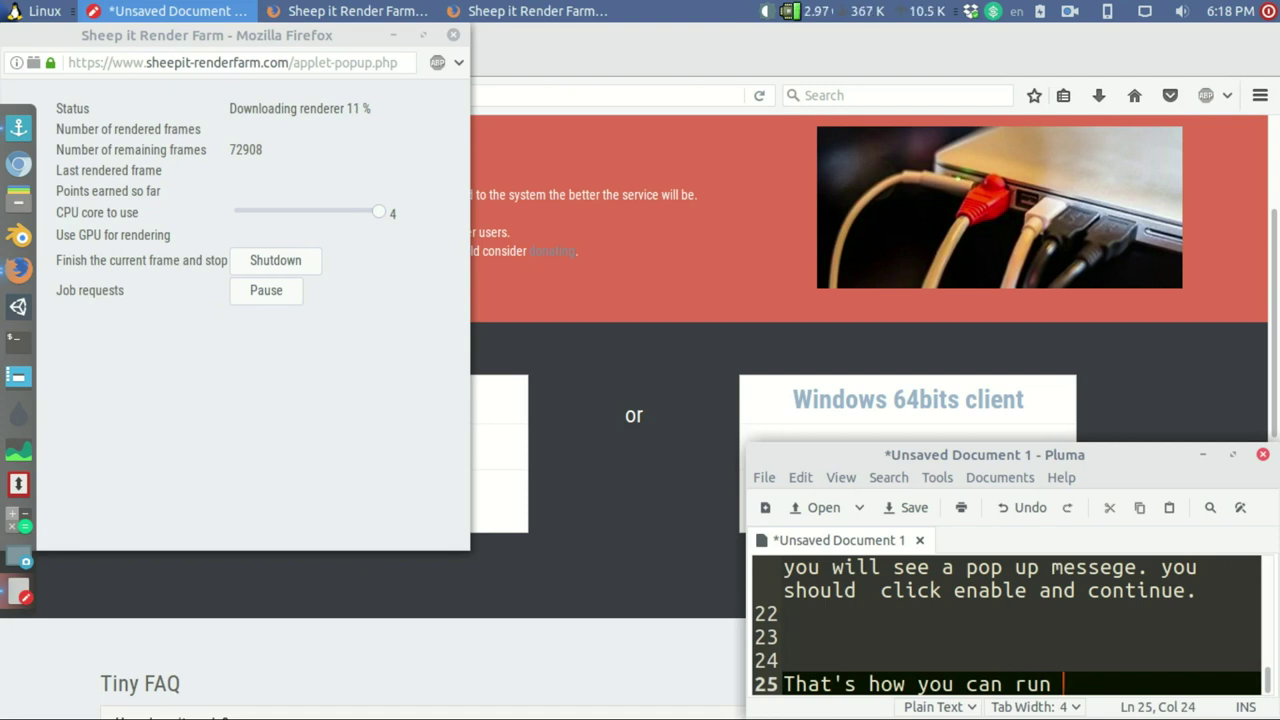
pyautogui.write('sheepit render farm online renderer.')
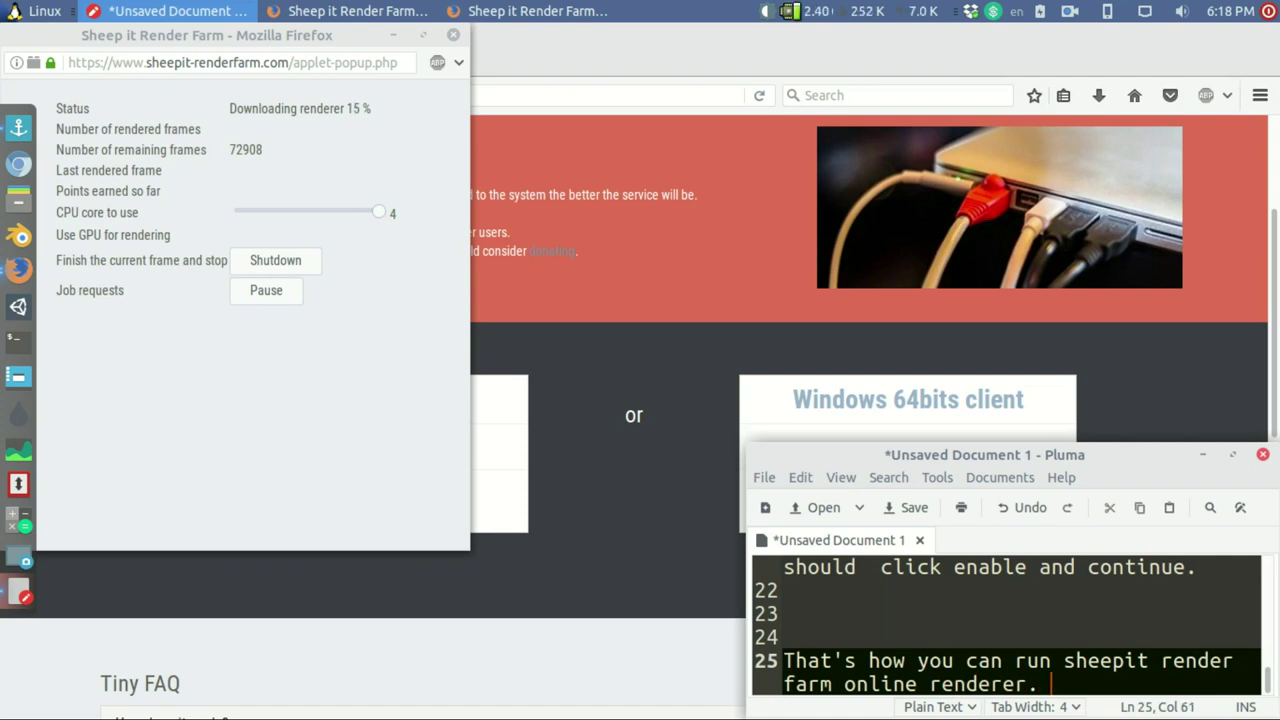
pyautogui.write(' Thanks for wath')
pyautogui.press('BackSpace')
pyautogui.press('BackSpace')
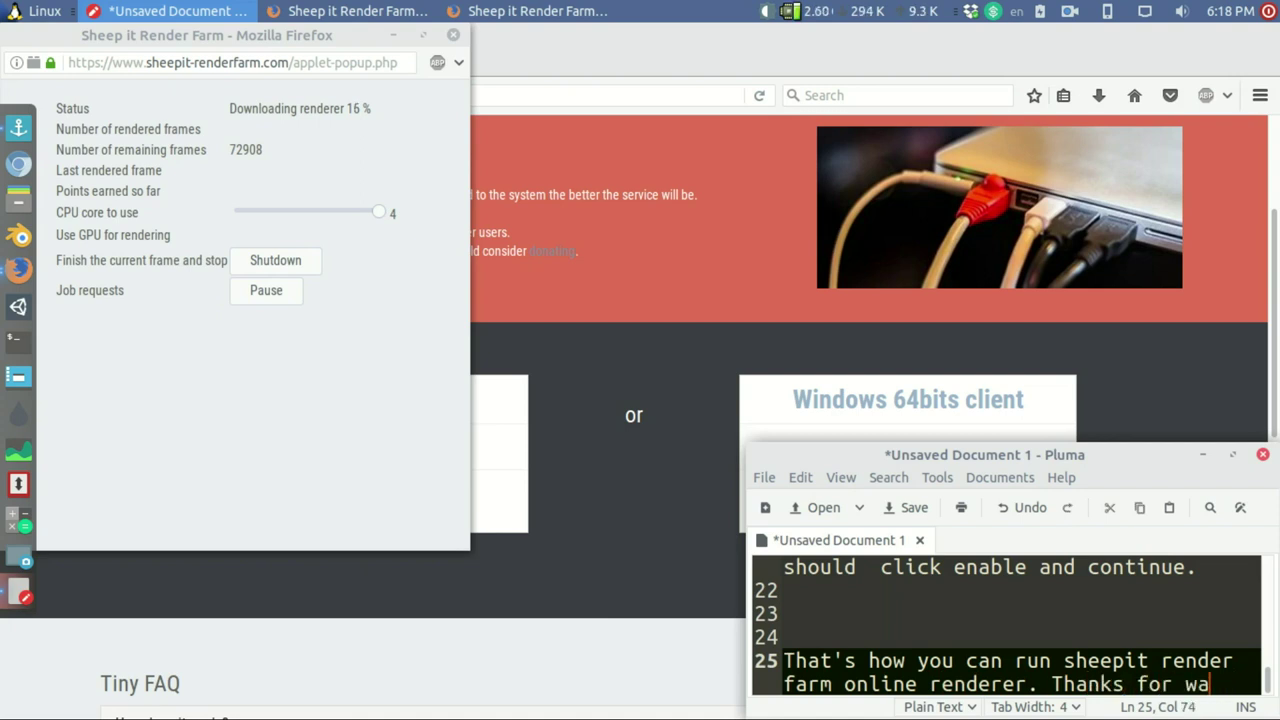
pyautogui.write('tching')
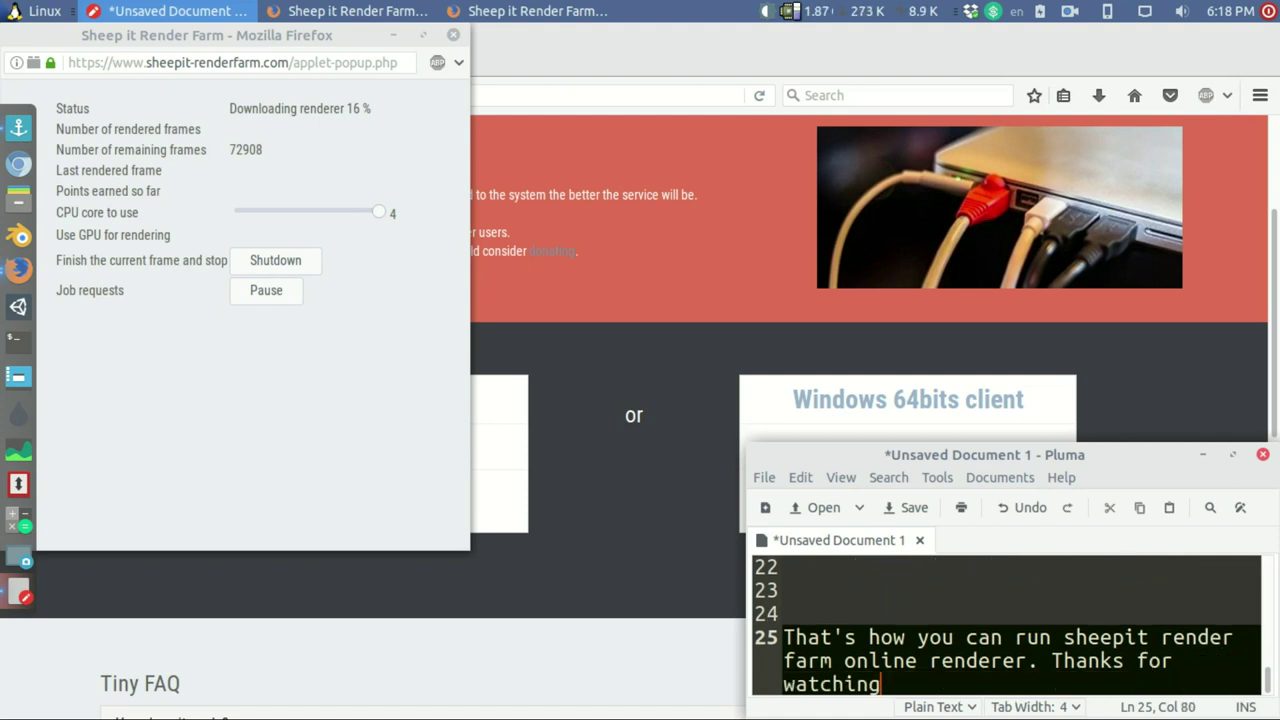
pyautogui.write('. :) You can also')
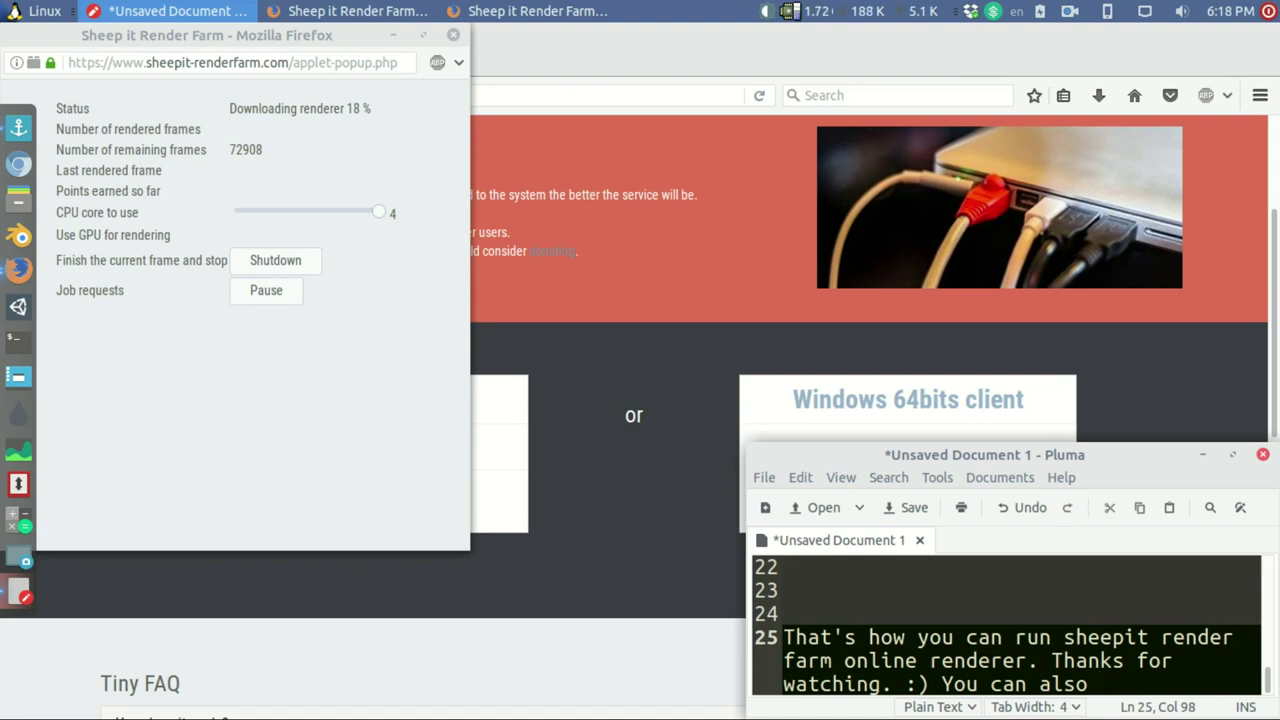
pyautogui.write('do this from terminal. ')
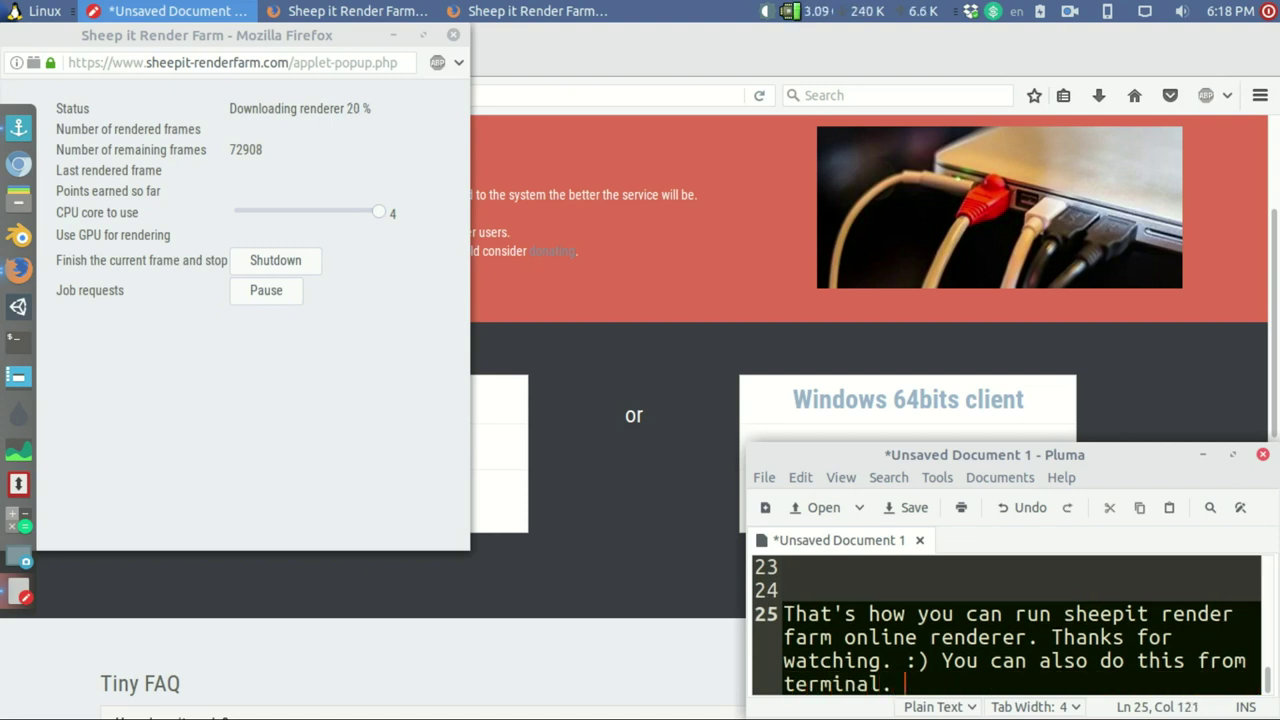
pyautogui.write('I have ')
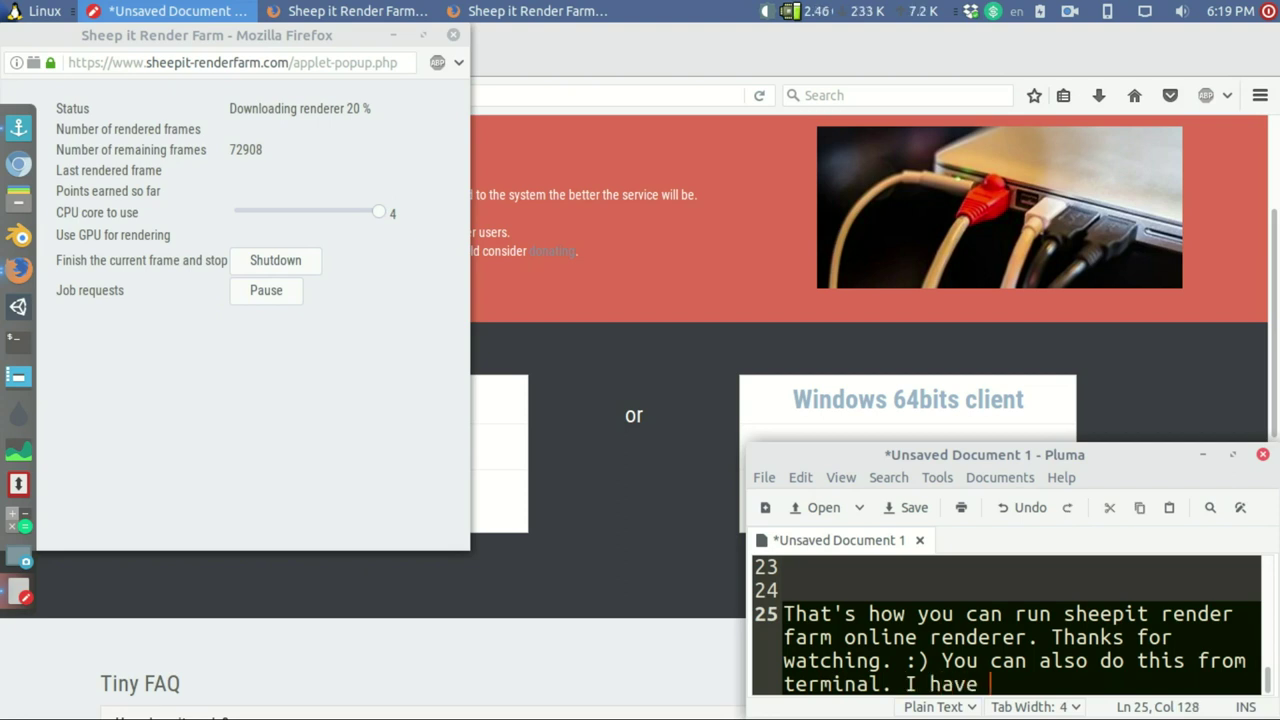
pyautogui.write('used only a')
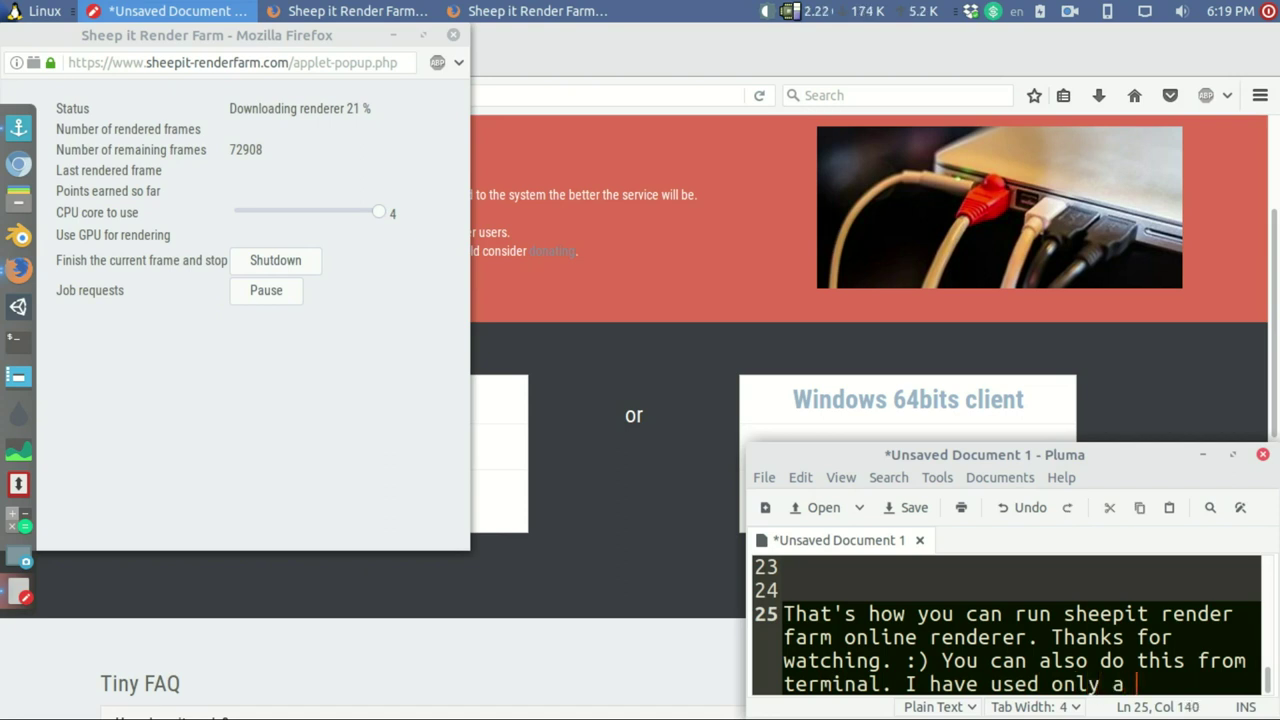
pyautogui.write('couple of times')
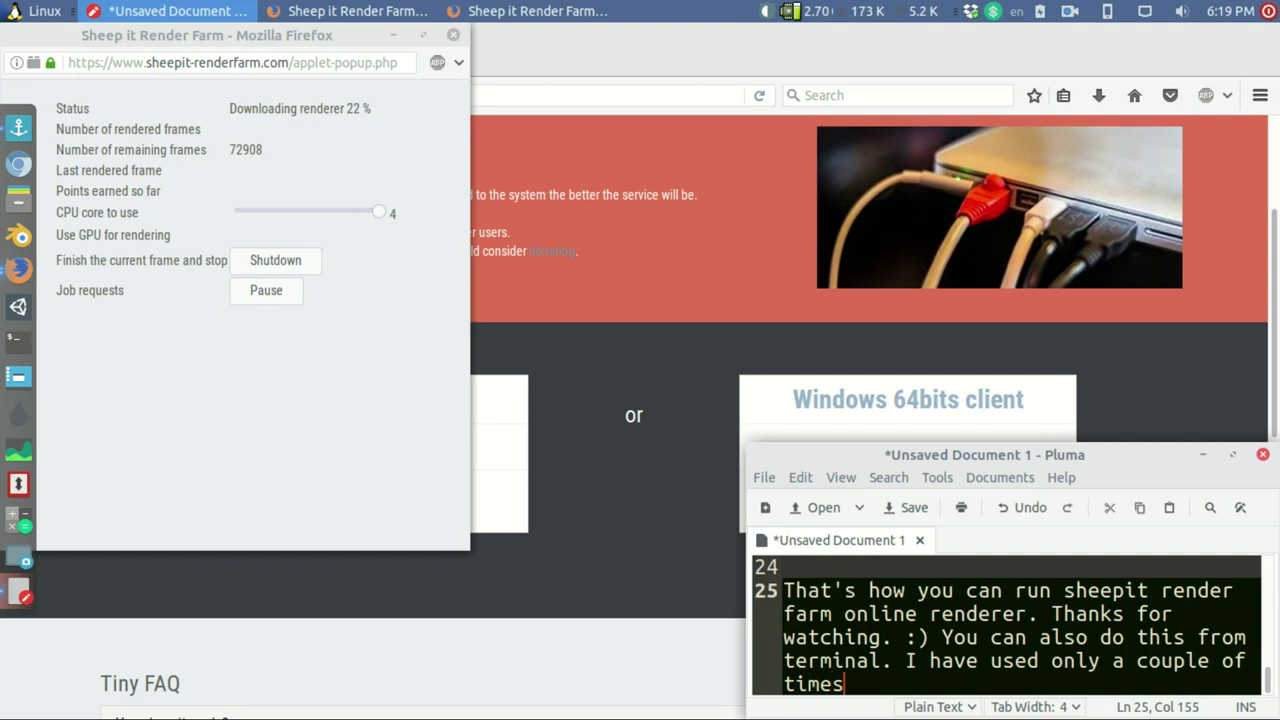
pyautogui.write('.')
# - Add the heading 'Here is how to run from terminal:' followed by blank lines
pyautogui.press('Return')
pyautogui.press('Return')
pyautogui.press('Return')
pyautogui.press('Return')
pyautogui.press('Return')
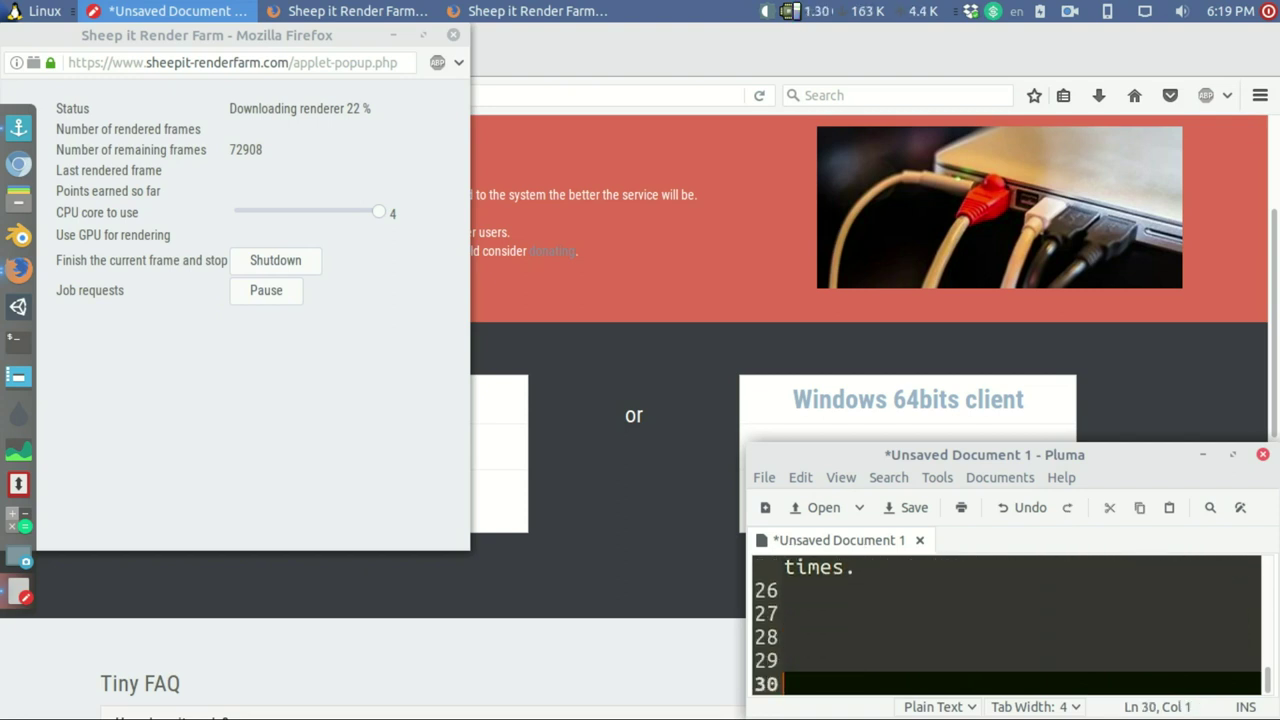
pyautogui.press('Return')
pyautogui.write('Here is how to run f')
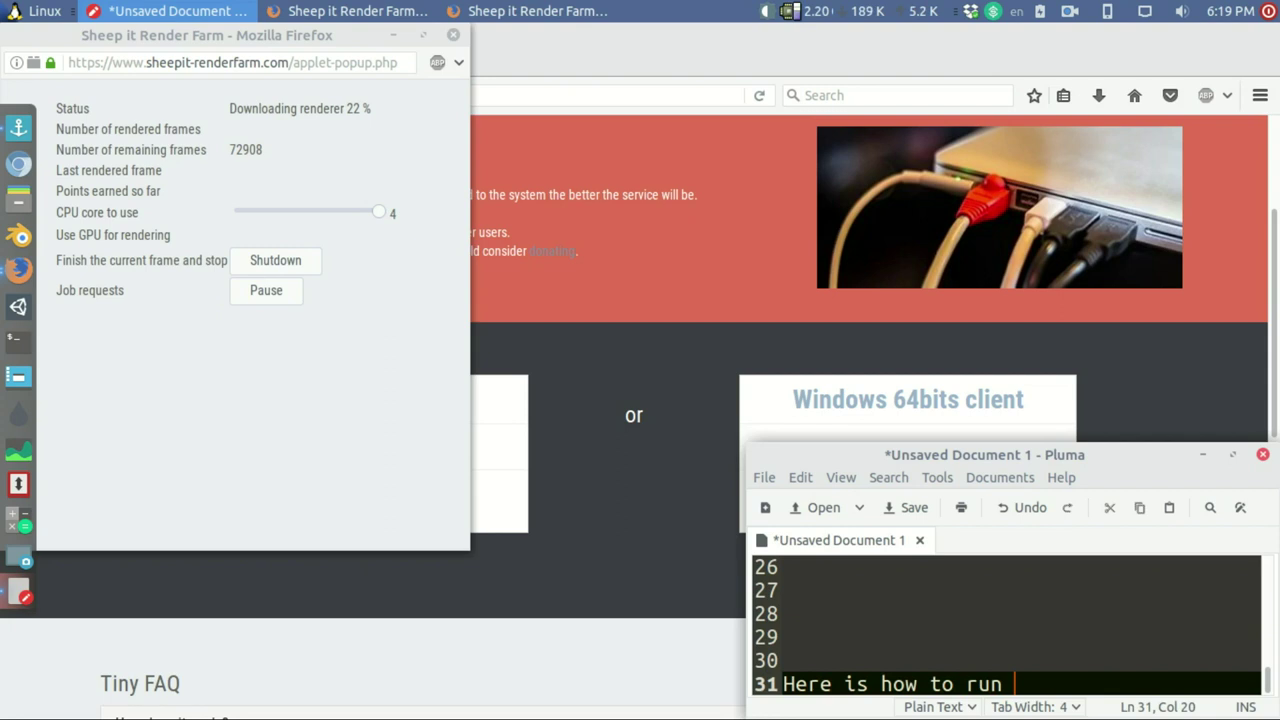
pyautogui.write('r')
pyautogui.write('om terminal:')
pyautogui.press('Return')
pyautogui.press('Return')
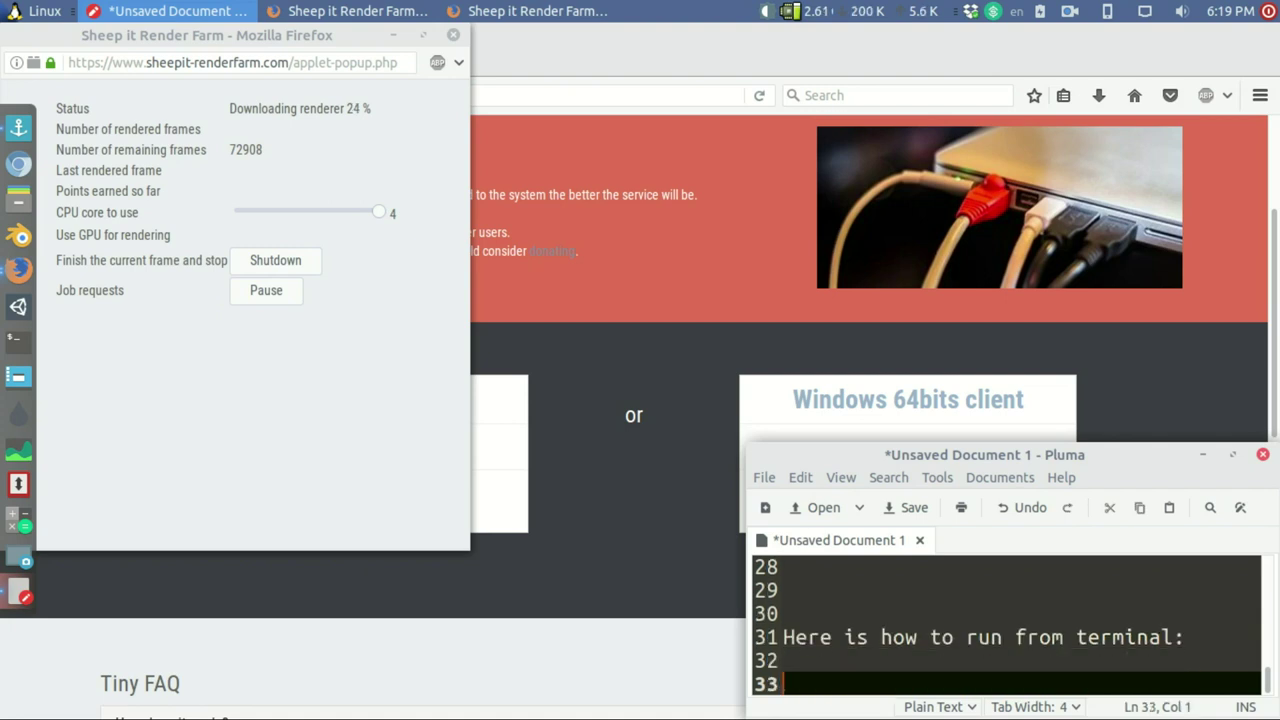
pyautogui.press('Return')
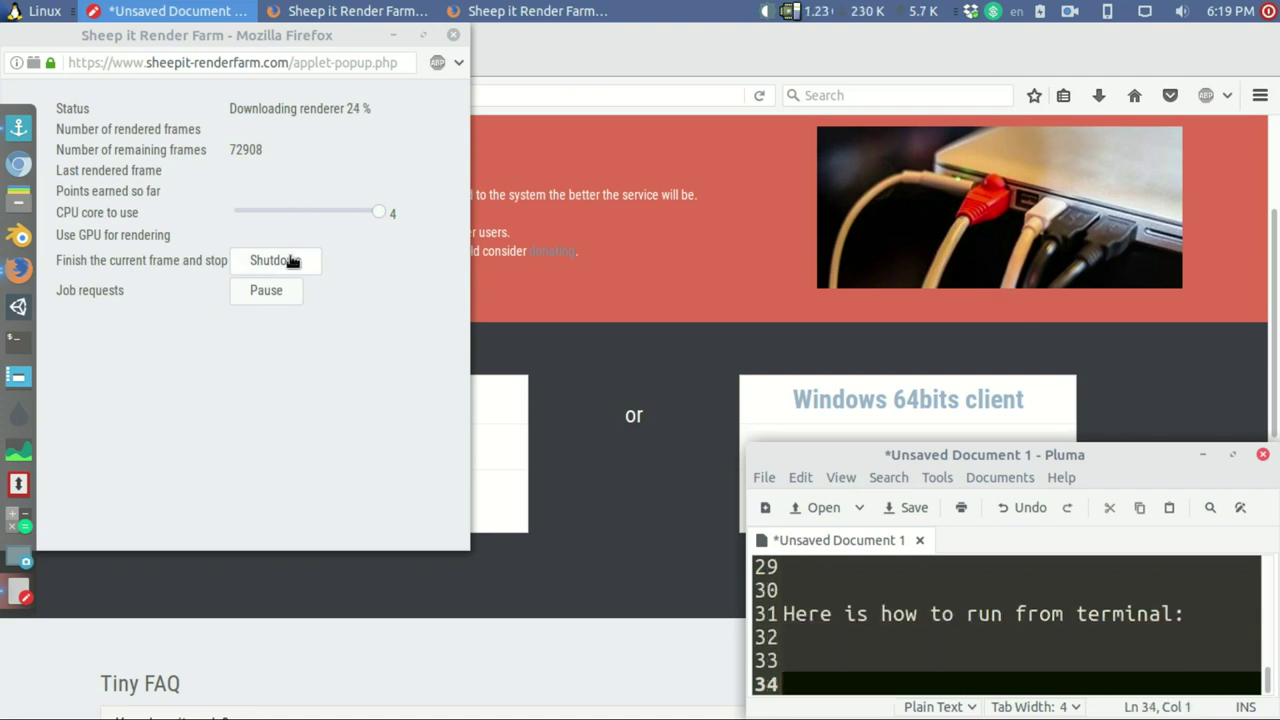
# - Pause and shut down the SheepIt web client, then minimize its popup
pyautogui.click(278, 291)
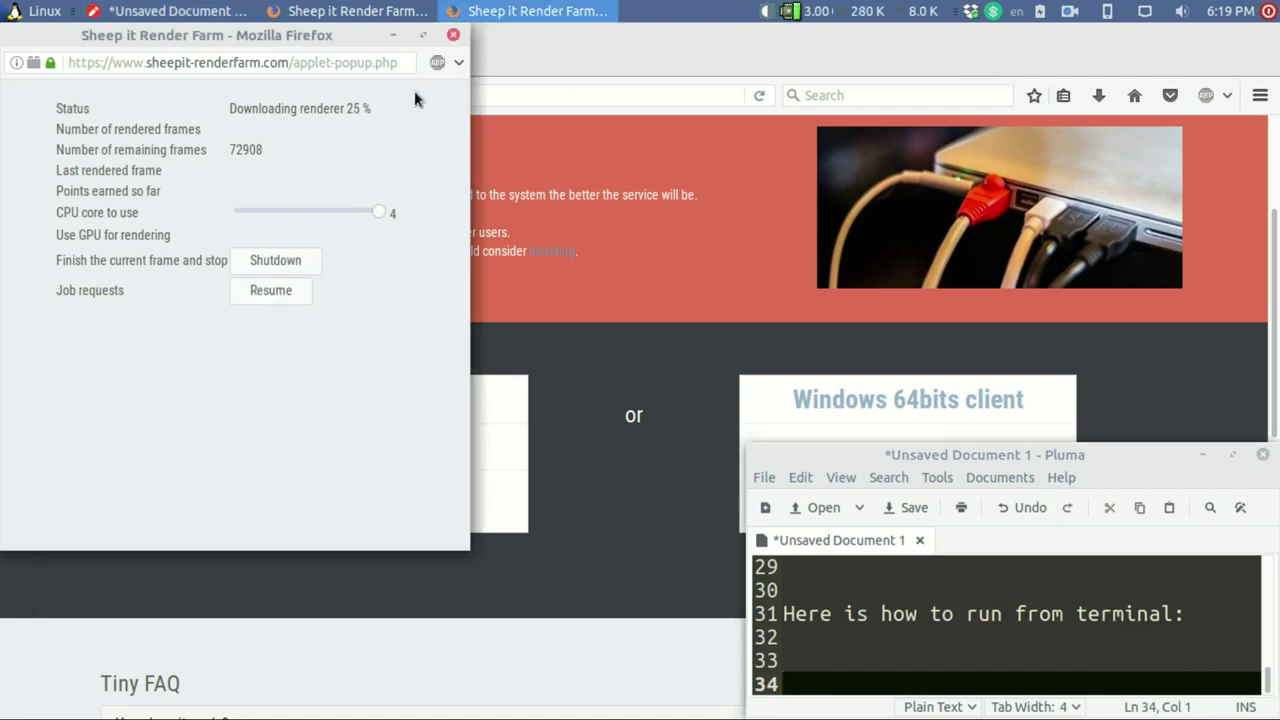
pyautogui.click(292, 260)
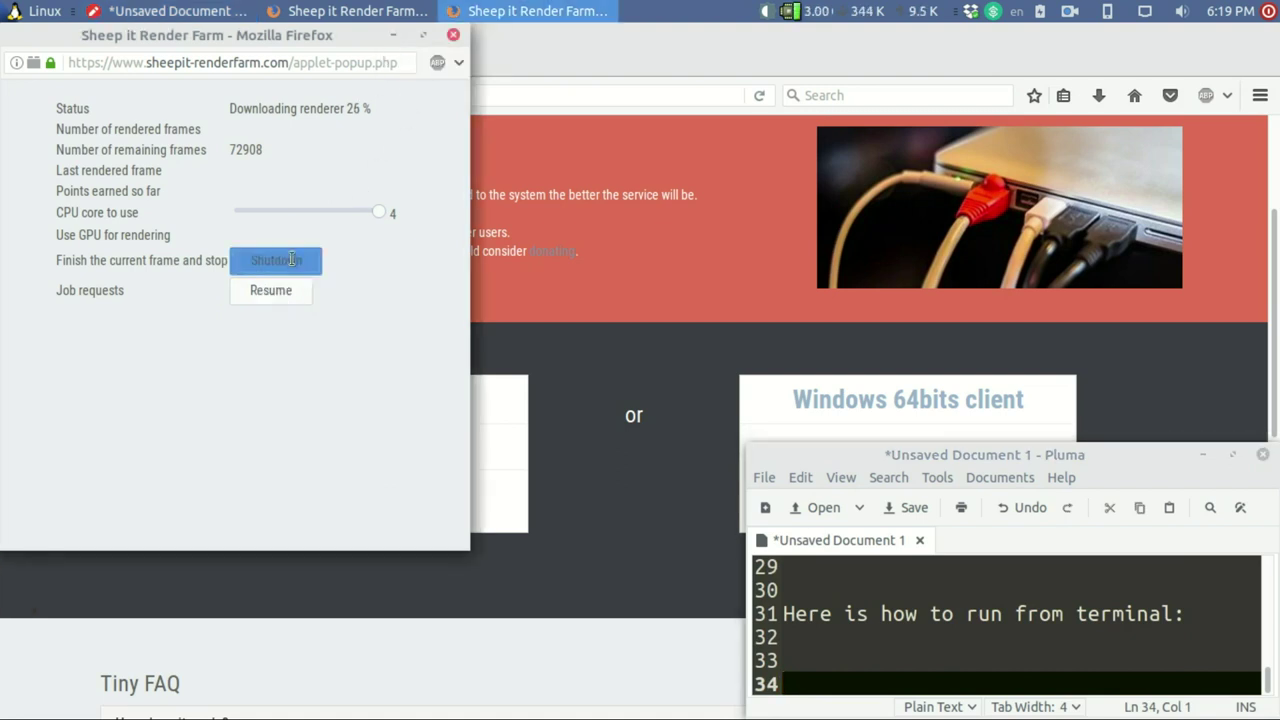
pyautogui.click(393, 34)
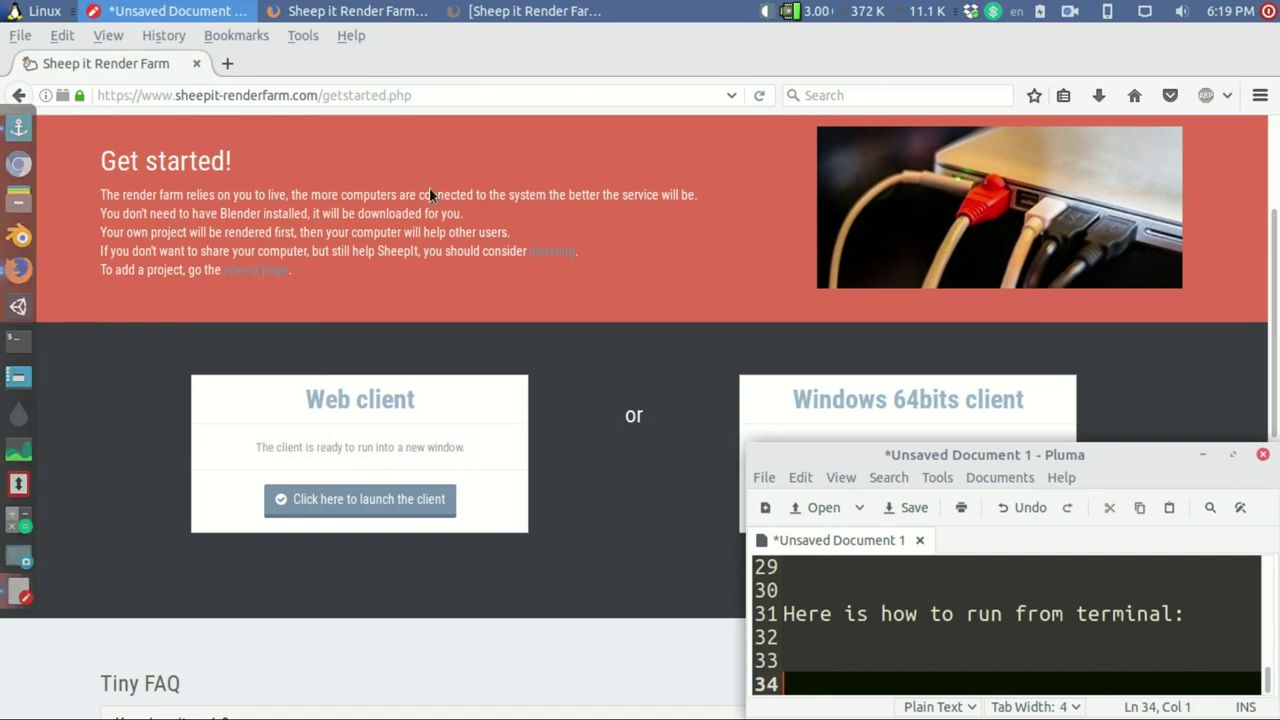
# - Return to the main Firefox page and expand the FAQ on launching without a browser
pyautogui.click(464, 277)
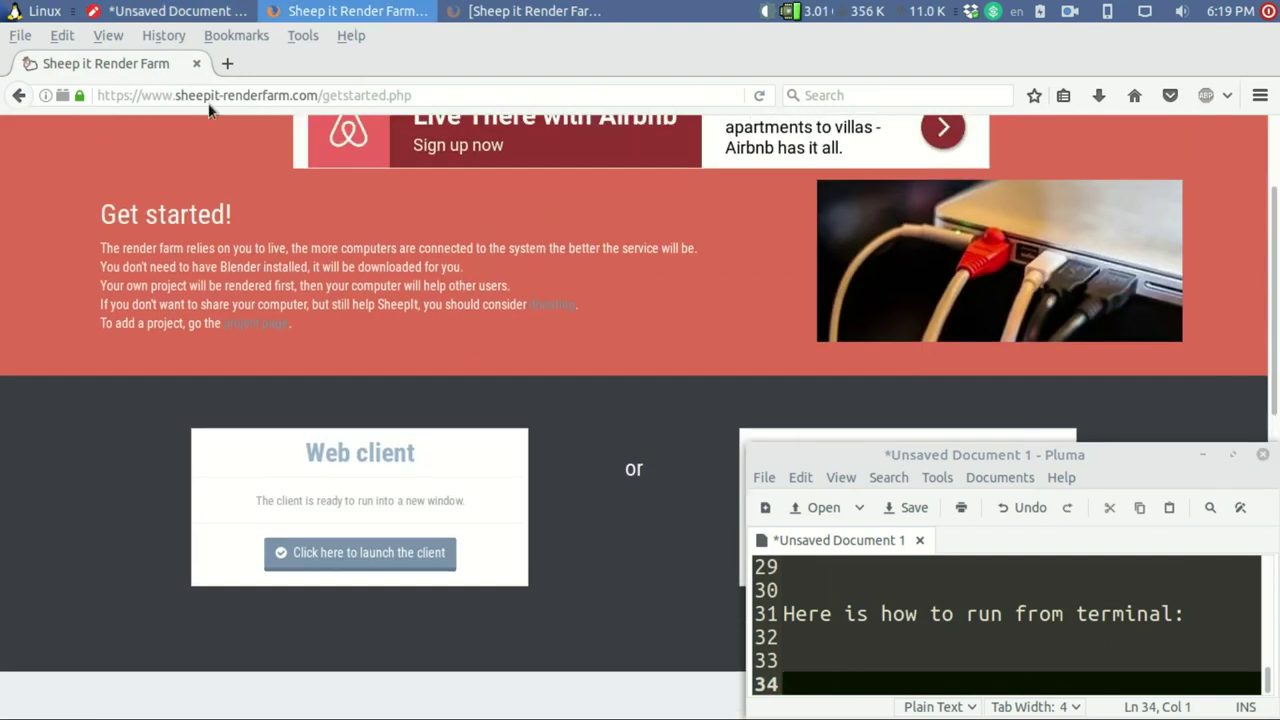
pyautogui.press('F12')
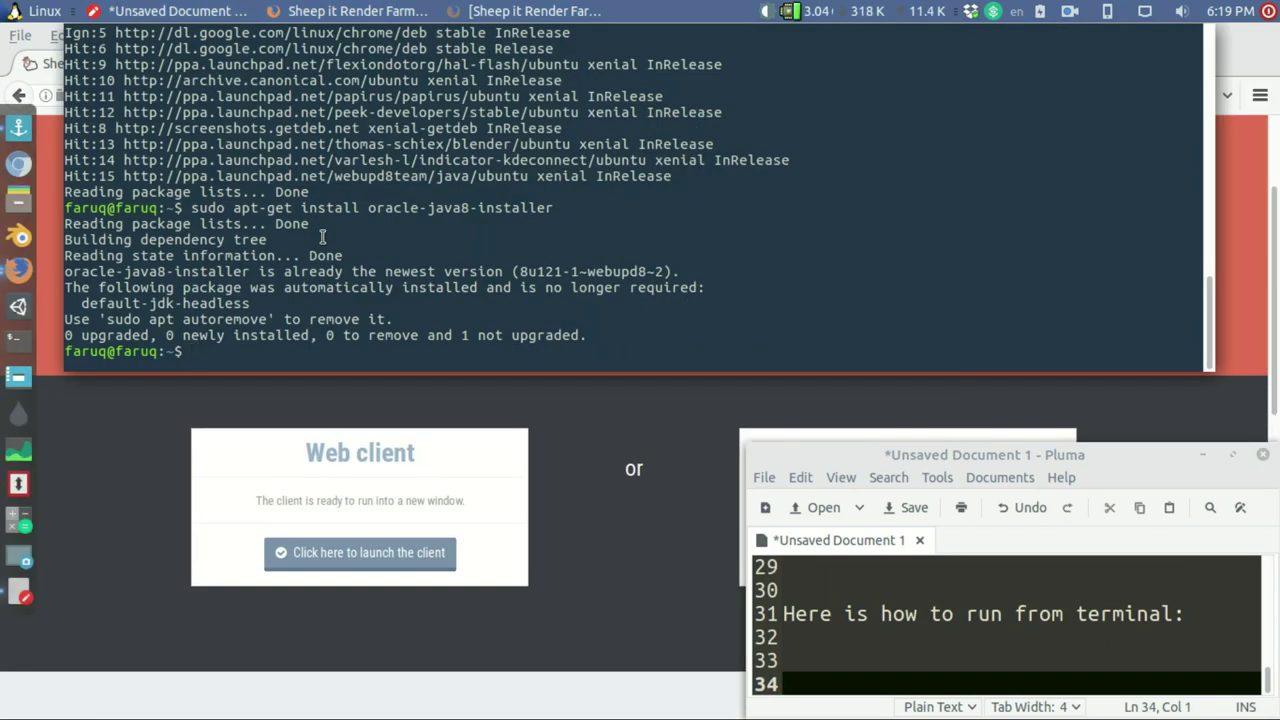
pyautogui.press('F12')
pyautogui.scroll(-3, 237, 446)
pyautogui.click(175, 443)
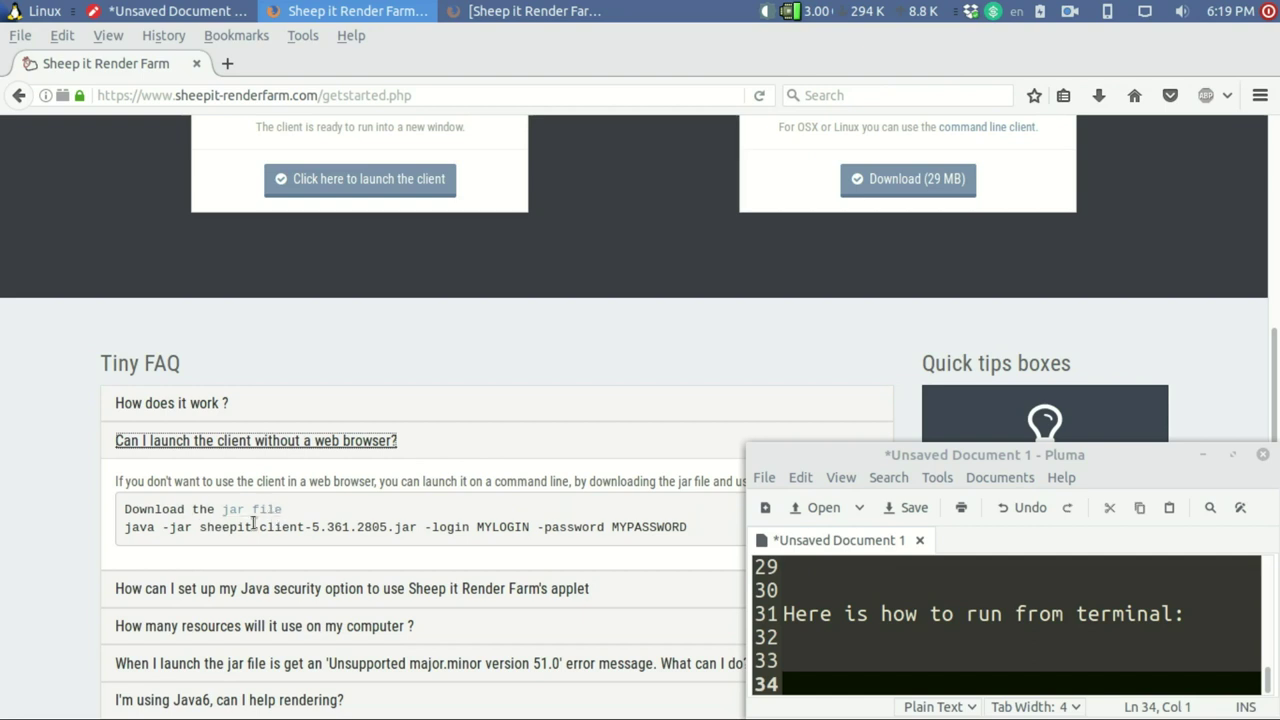
# - Start downloading sheepit-client-5.361.2805.jar, then cancel the save since the jar already exists
pyautogui.click(252, 509)
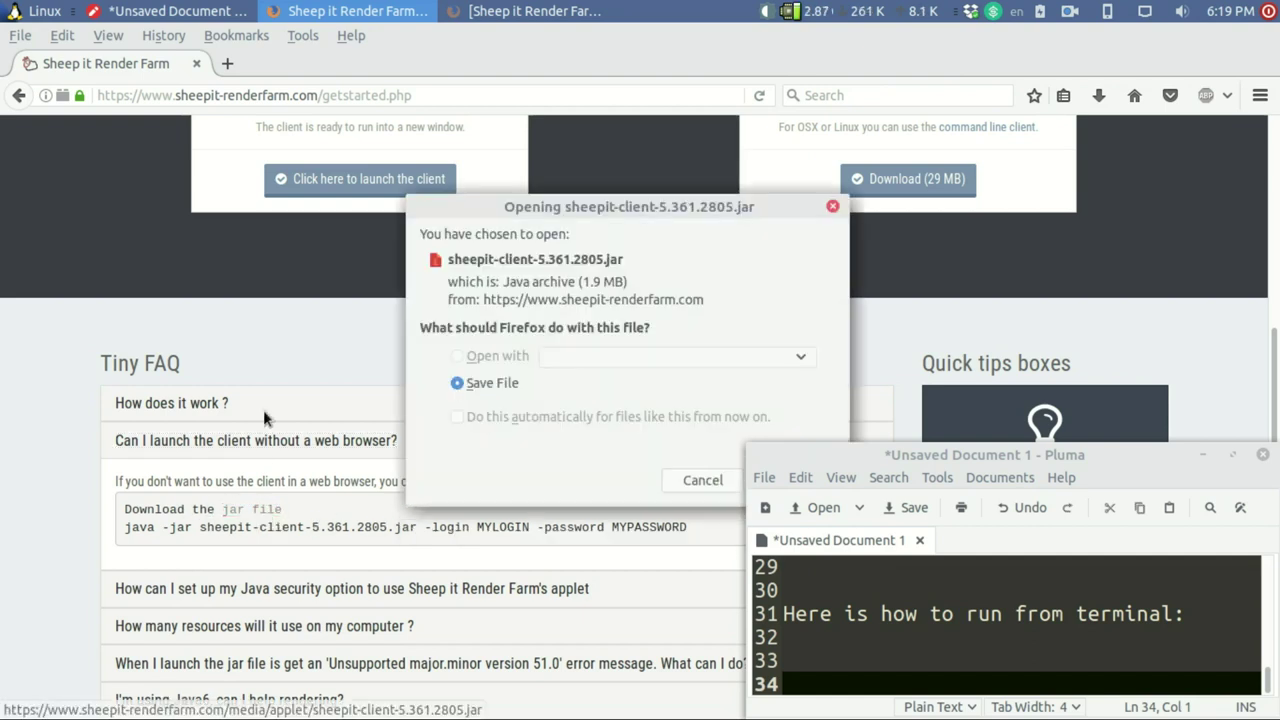
pyautogui.moveTo(690, 224); pyautogui.dragTo(417, 194)
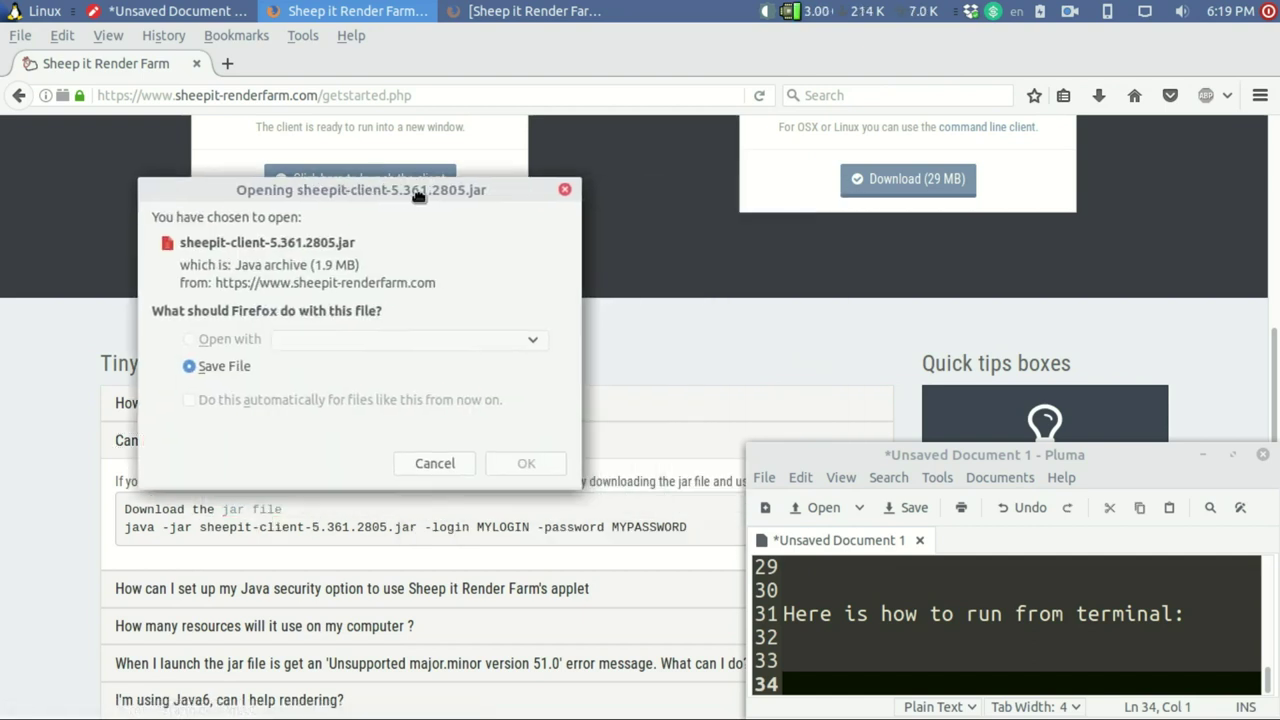
pyautogui.click(521, 461)
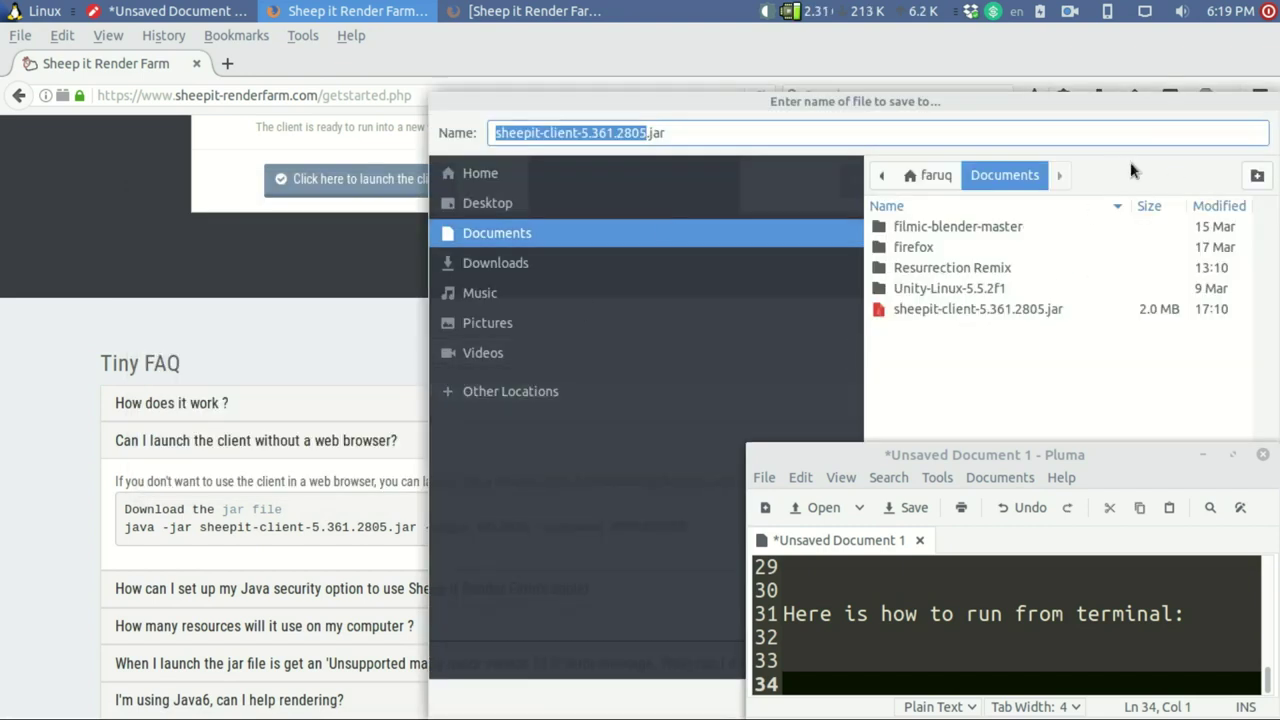
pyautogui.moveTo(1156, 103); pyautogui.dragTo(768, 103)
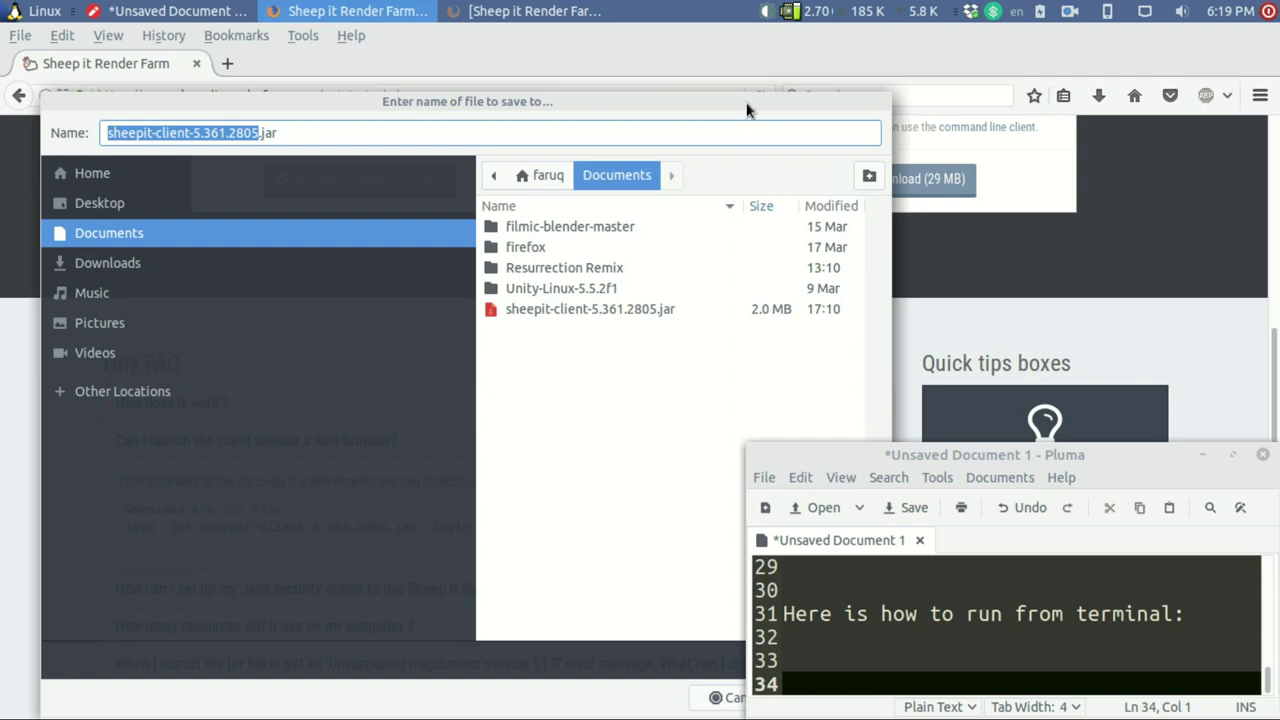
pyautogui.moveTo(617, 108); pyautogui.dragTo(400, 106)
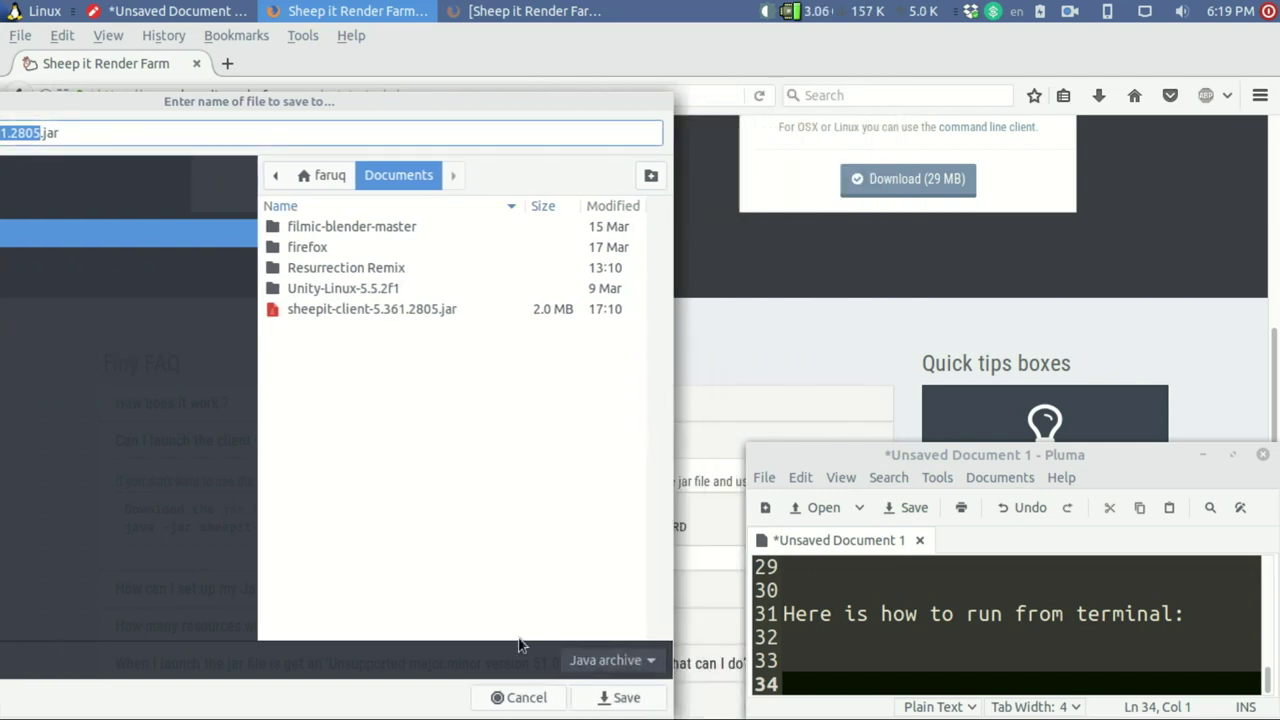
pyautogui.click(535, 705)
pyautogui.click(812, 688)
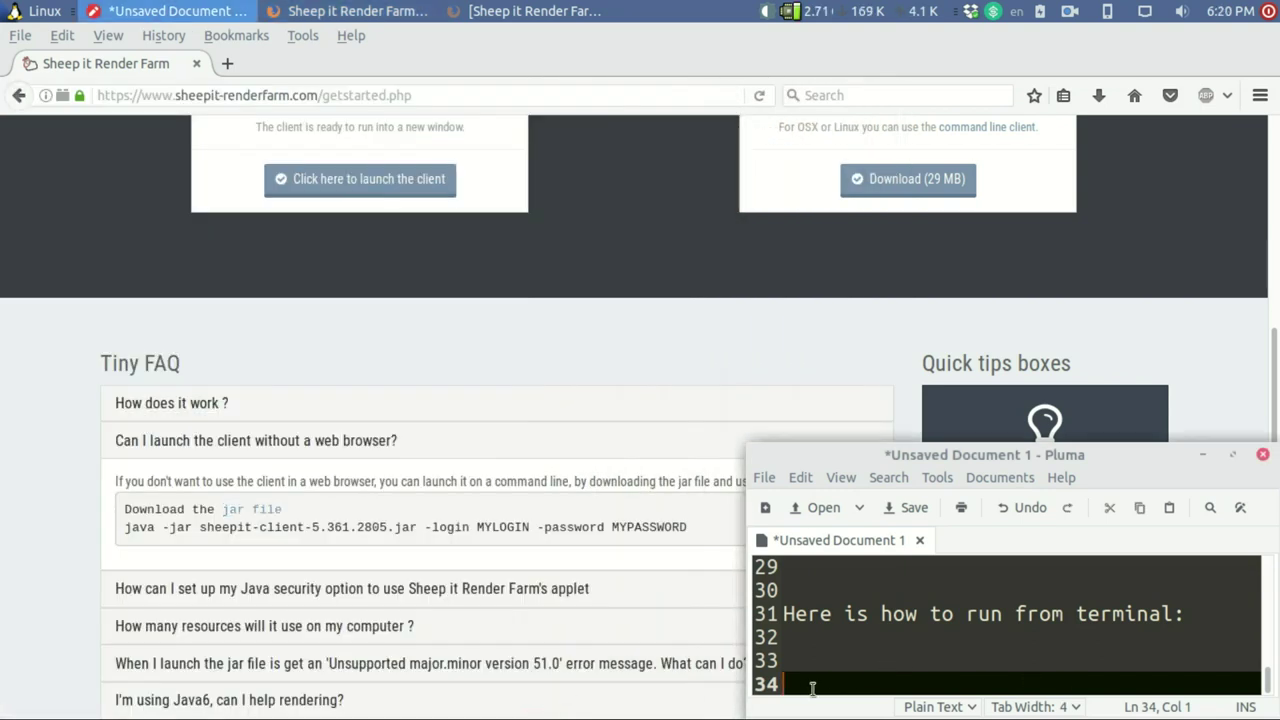
# - Type 'Donwload the jar file. I have already downloaded. :)' and bring down the terminal
pyautogui.write('Don')
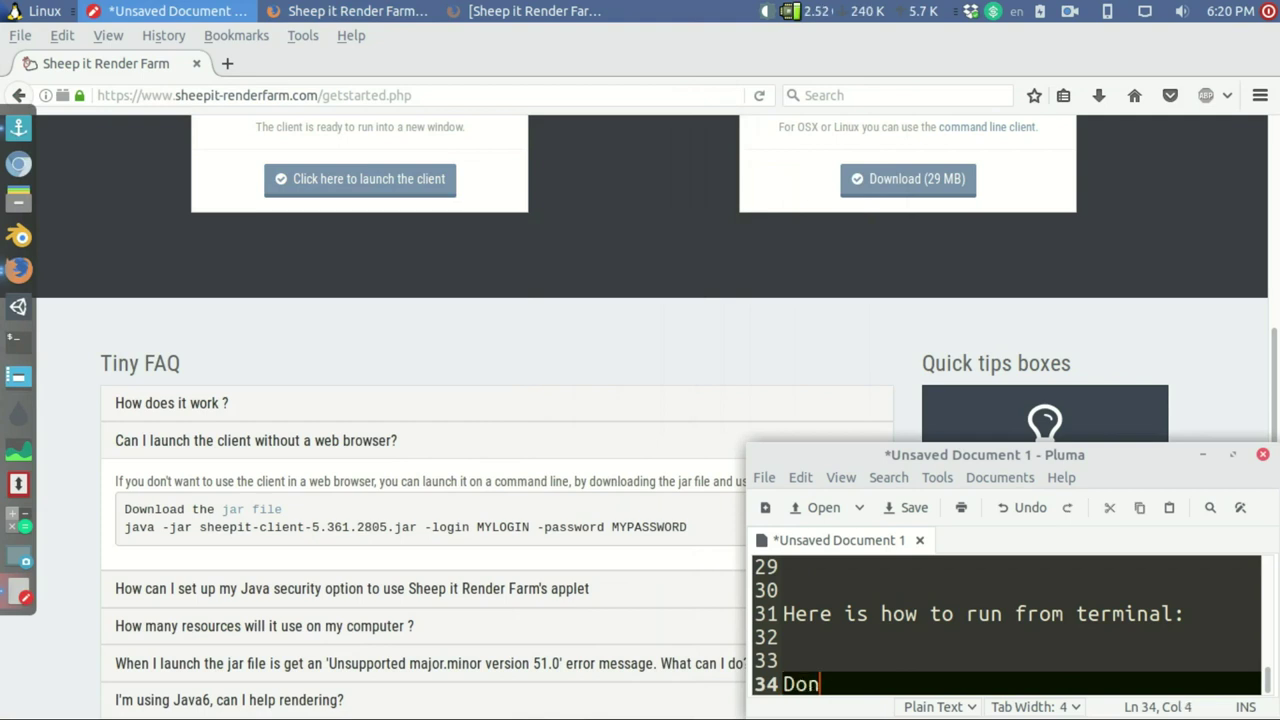
pyautogui.write('wload the jar file. I ')
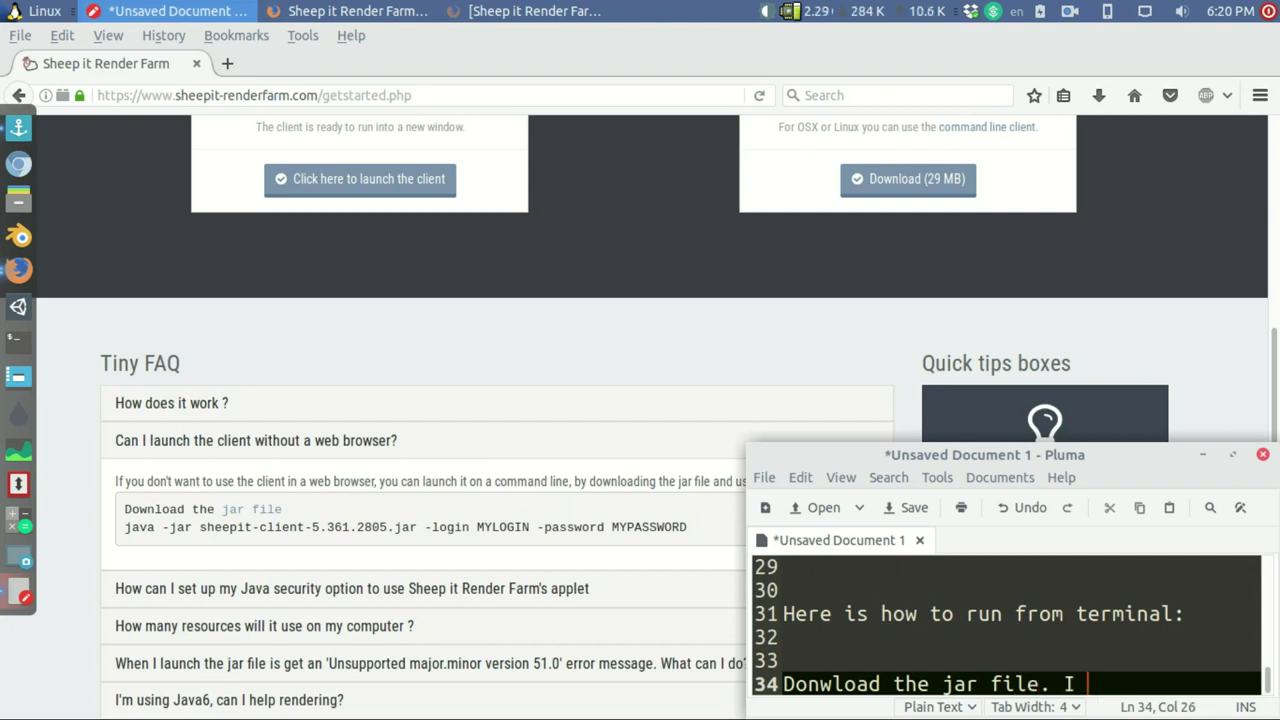
pyautogui.write('have already downloaded. :)')
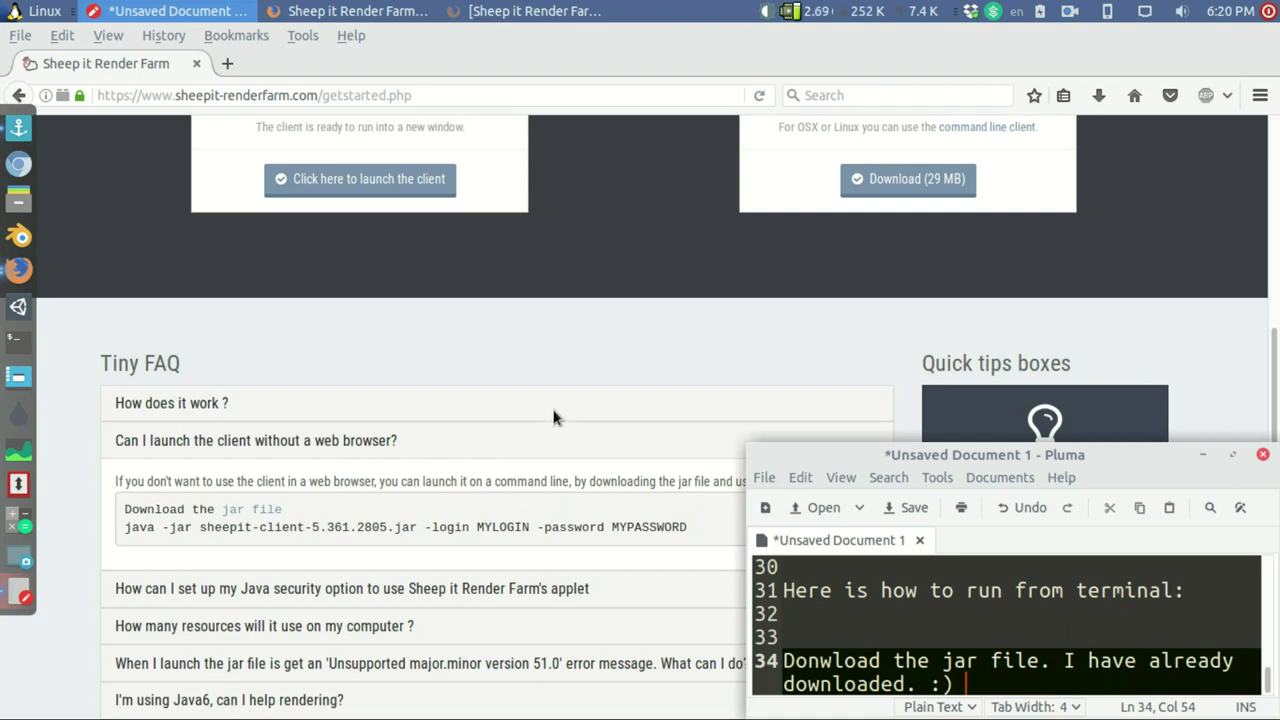
pyautogui.press('F12')
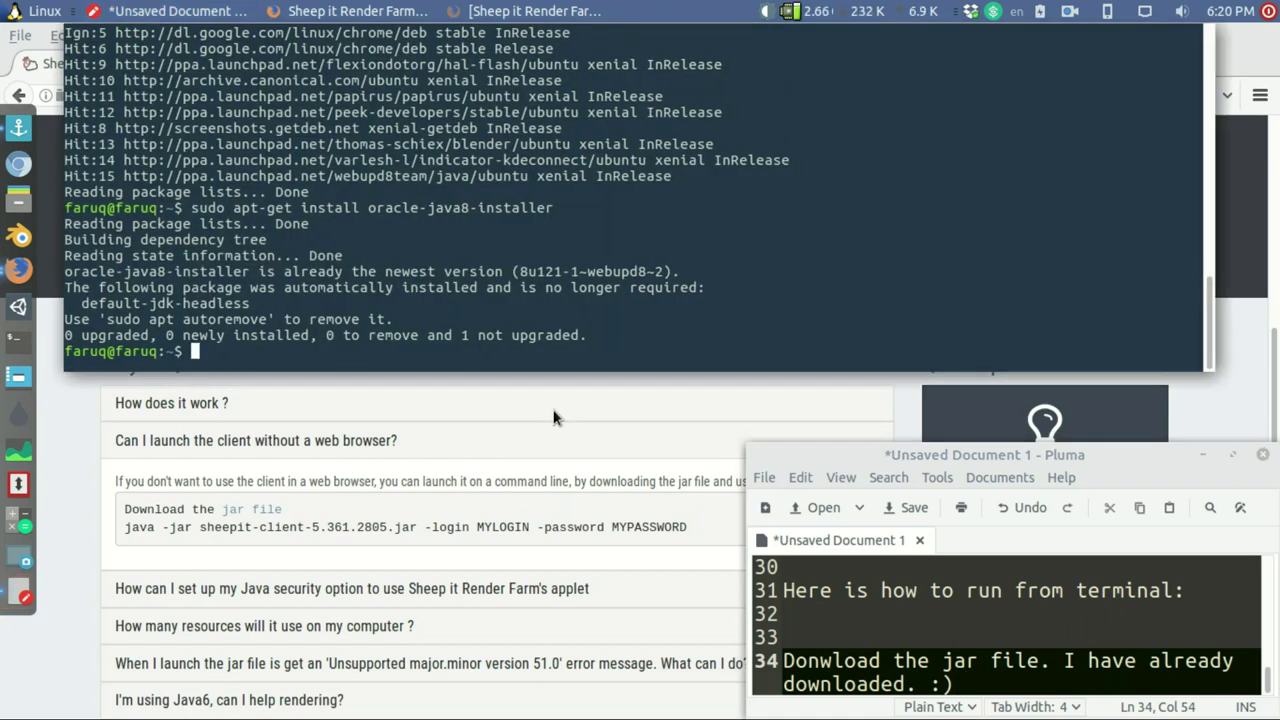
# - Clear the terminal, cd into Documents and list it, showing sheepit-client-5.361.2805.jar
pyautogui.hotkey('ctrl', 'l')
pyautogui.write('cd Docu')
pyautogui.press('Tab')
pyautogui.press('Return')
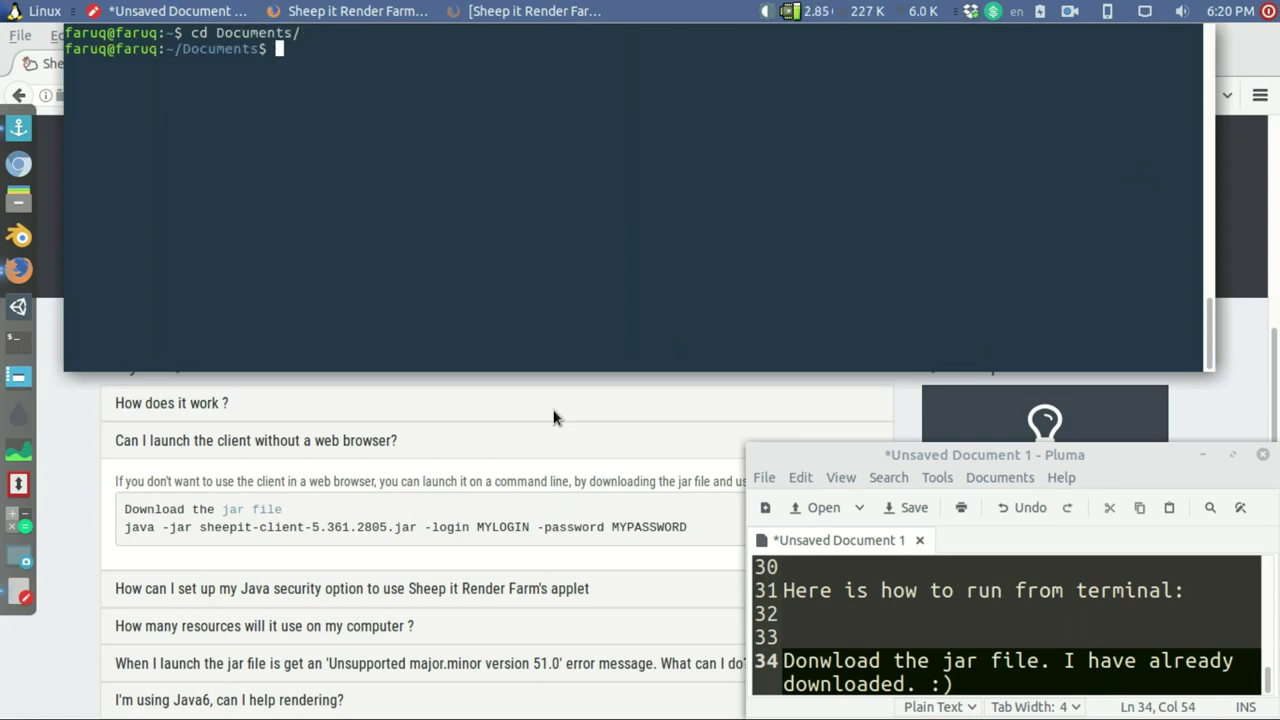
pyautogui.write('ls')
pyautogui.press('Return')
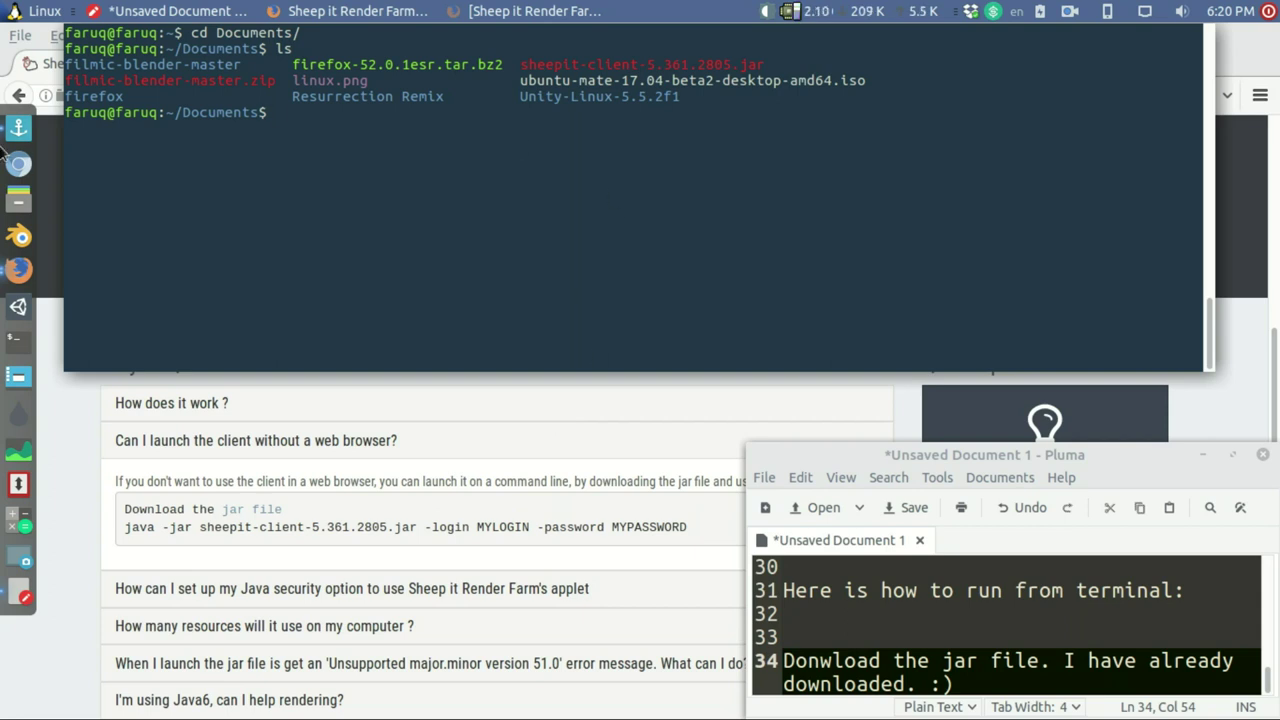
pyautogui.click(14, 204)
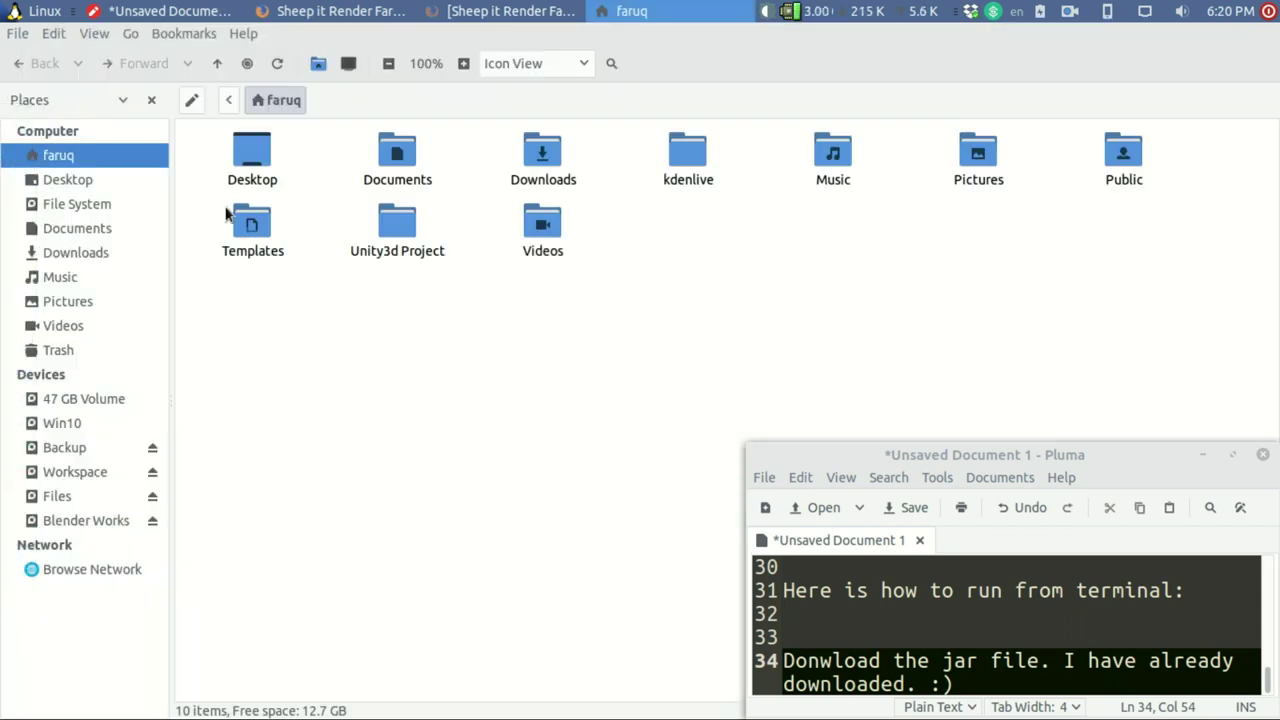
# - In Documents, allow sheepit-client-5.361.2805.jar to execute as a program, then minimize the window
pyautogui.doubleClick(384, 183)
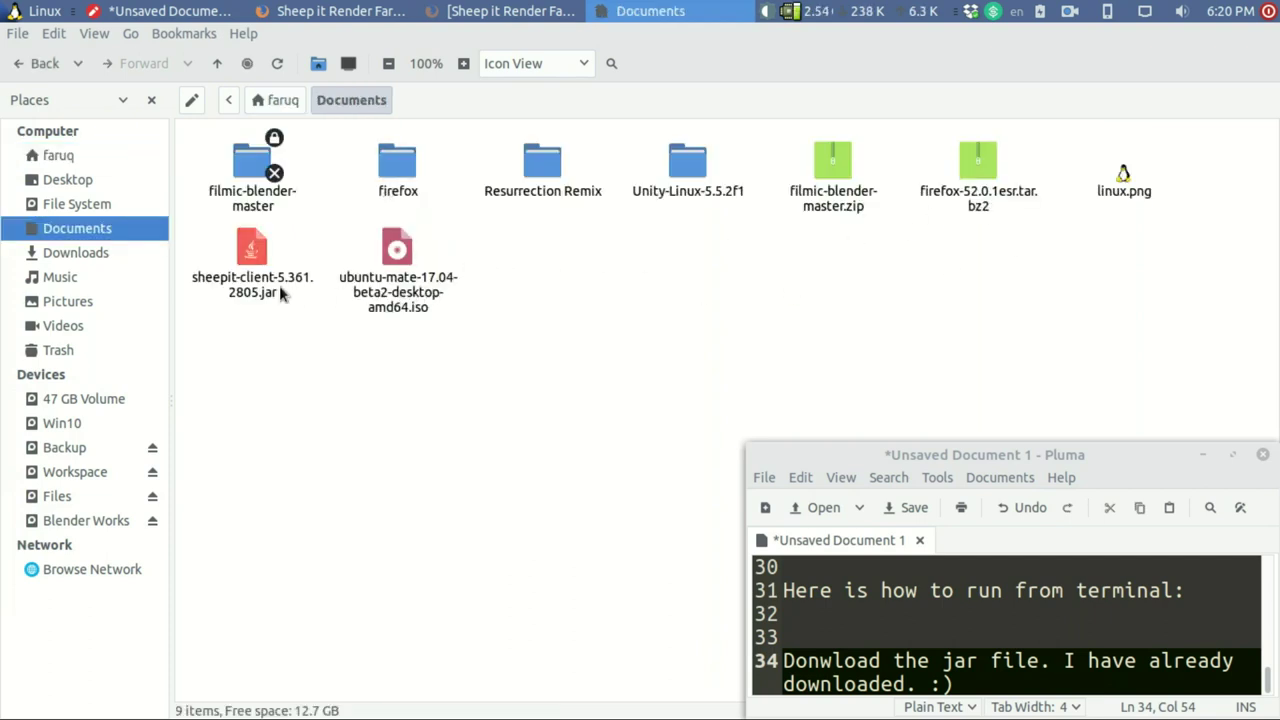
pyautogui.click(243, 287)
pyautogui.rightClick(243, 287)
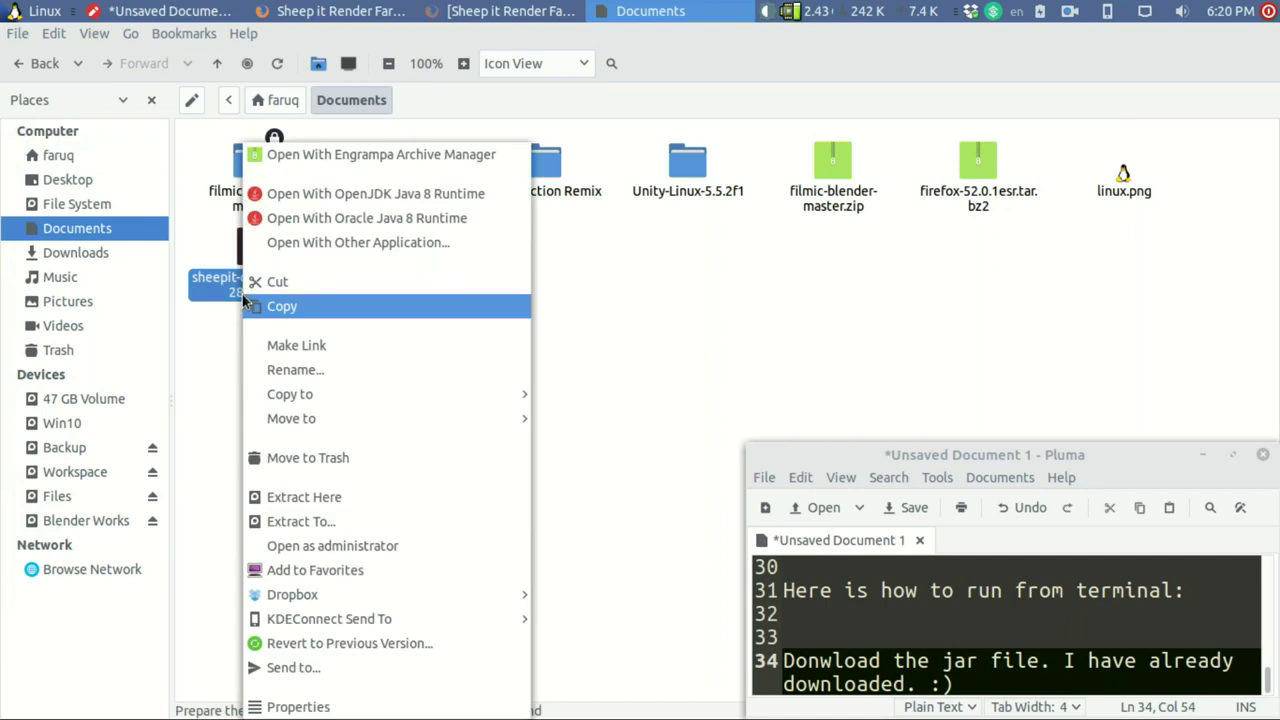
pyautogui.click(393, 707)
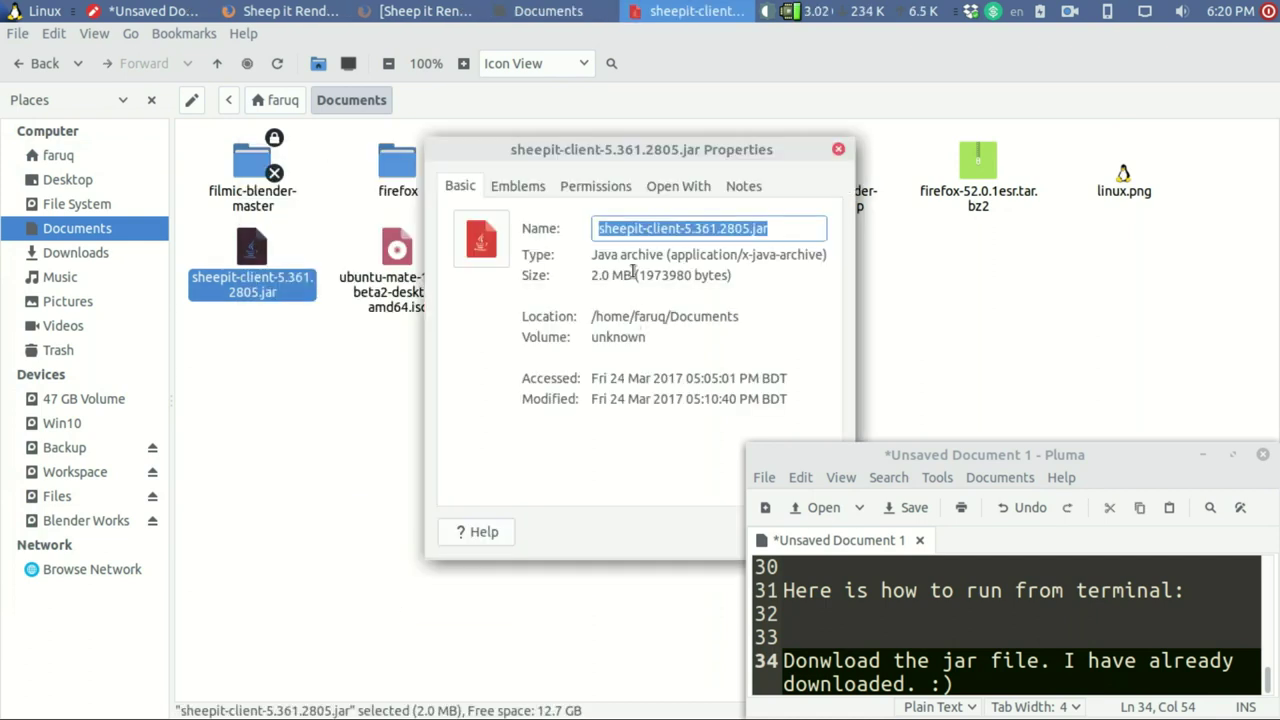
pyautogui.click(596, 186)
pyautogui.click(631, 430)
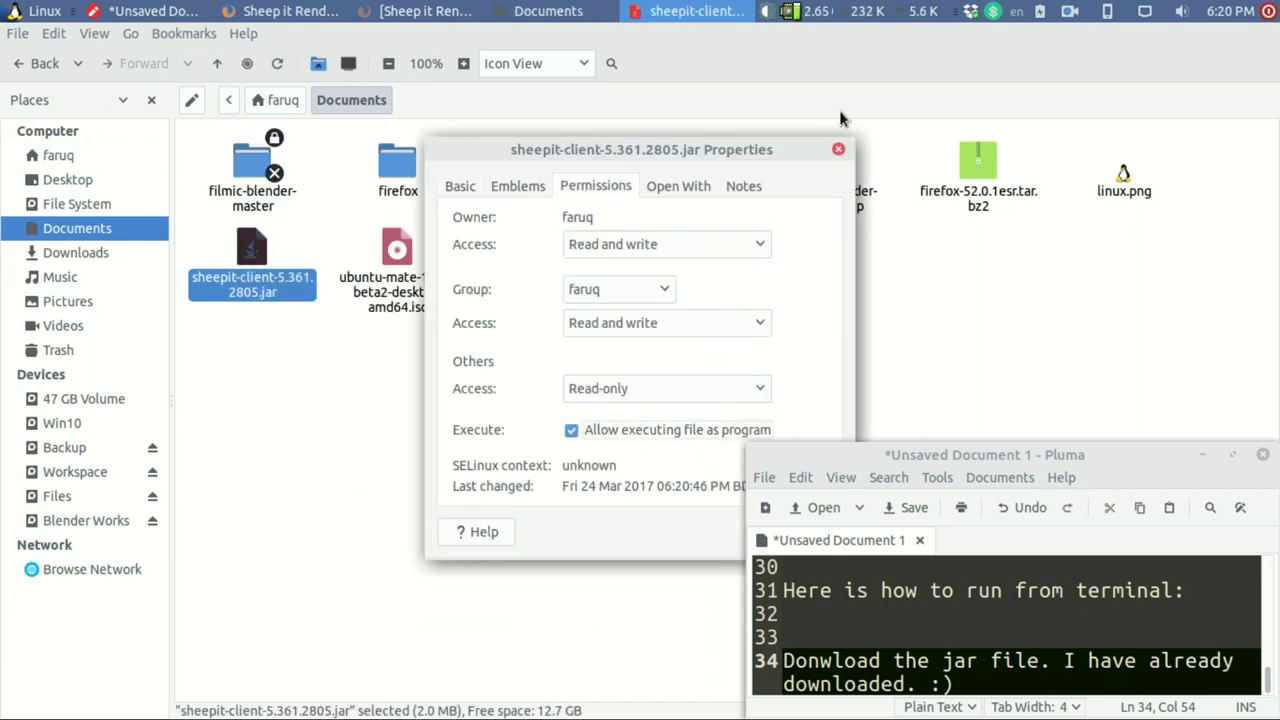
pyautogui.moveTo(814, 157); pyautogui.dragTo(624, 157)
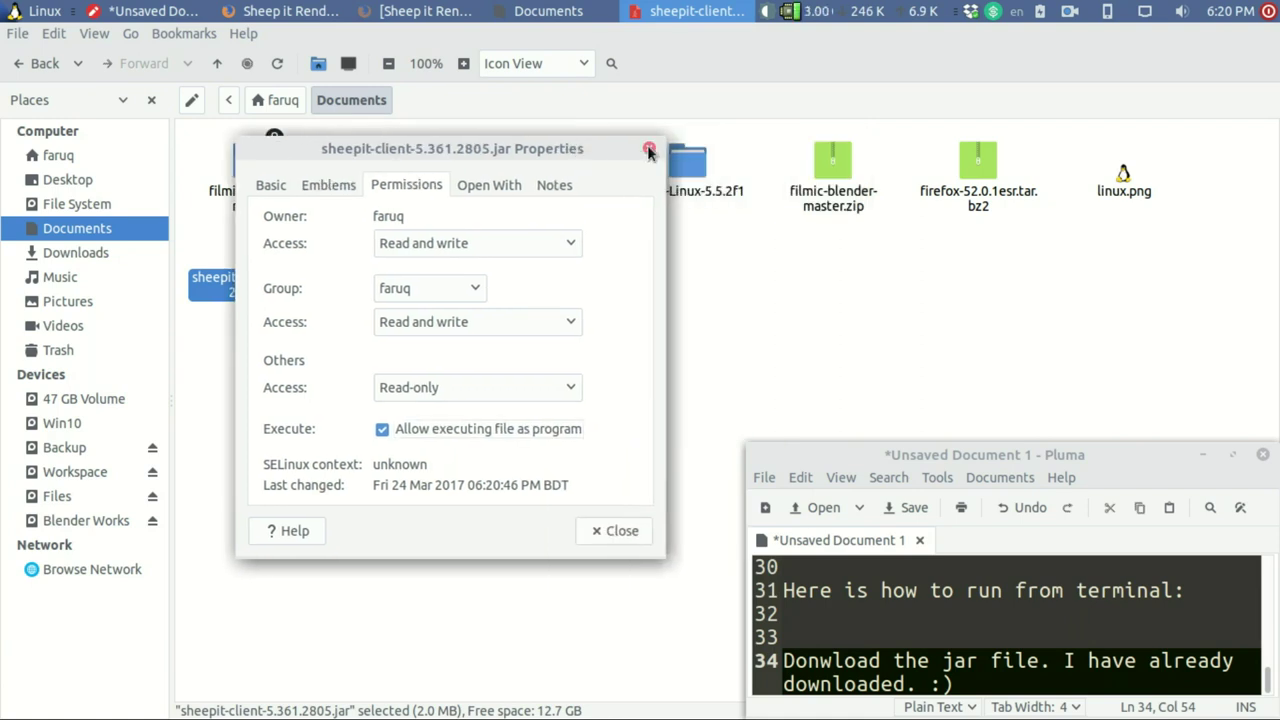
pyautogui.click(648, 149)
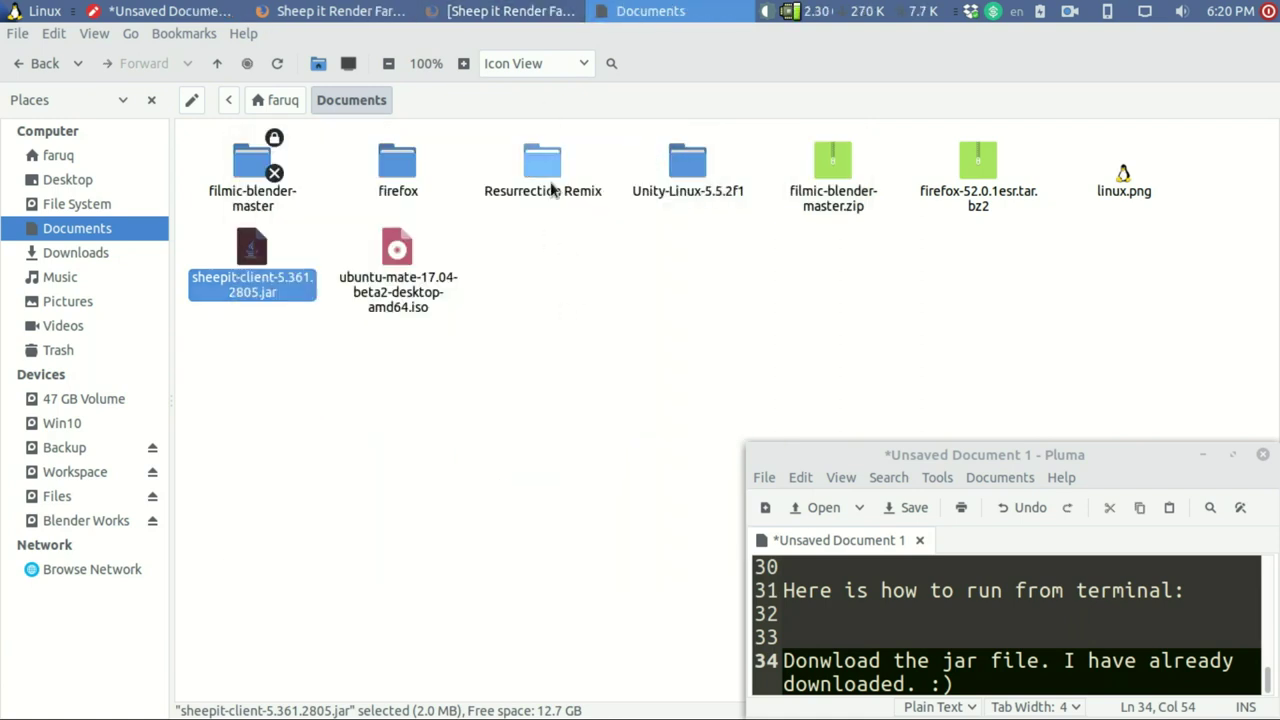
pyautogui.click(686, 12)
# - In the drop-down terminal, list the Documents folder's files again after clearing the screen
pyautogui.press('F12')
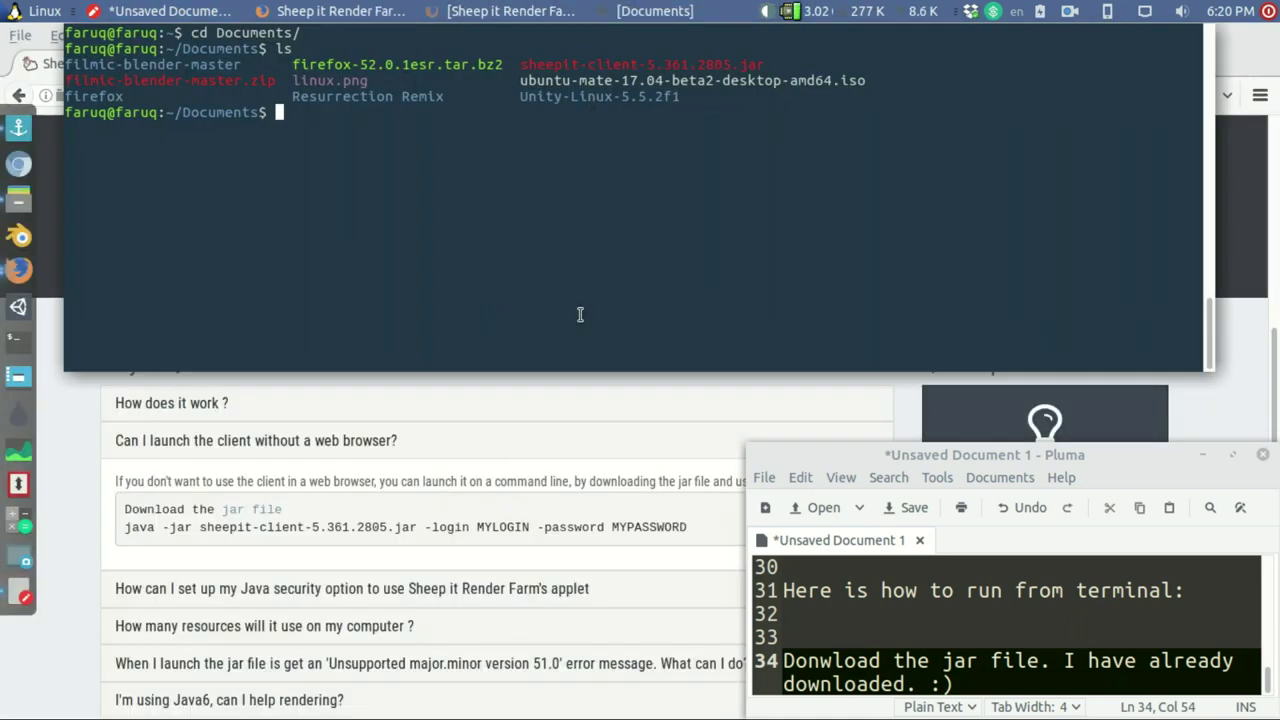
pyautogui.write('cd Documents/')
pyautogui.hotkey('ctrl', 'u')
pyautogui.write('ls')
pyautogui.press('Return')
pyautogui.hotkey('ctrl', 'l')
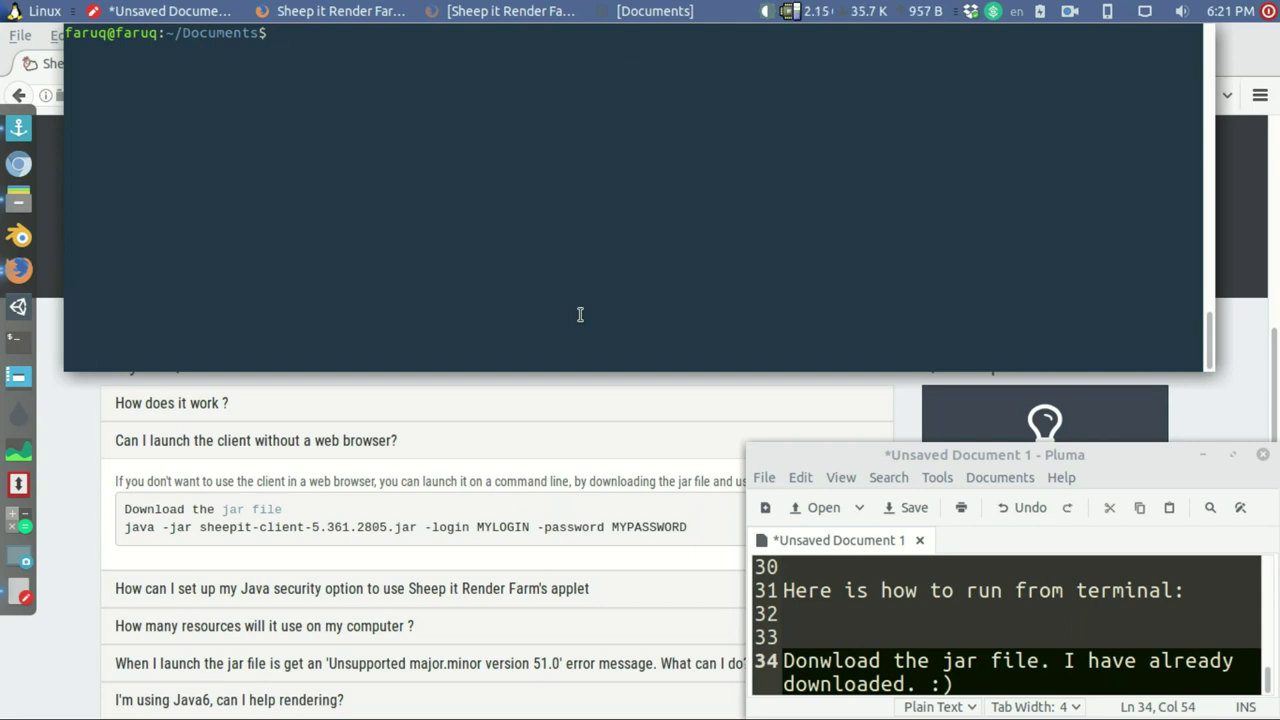
pyautogui.write('ls')
pyautogui.press('Return')
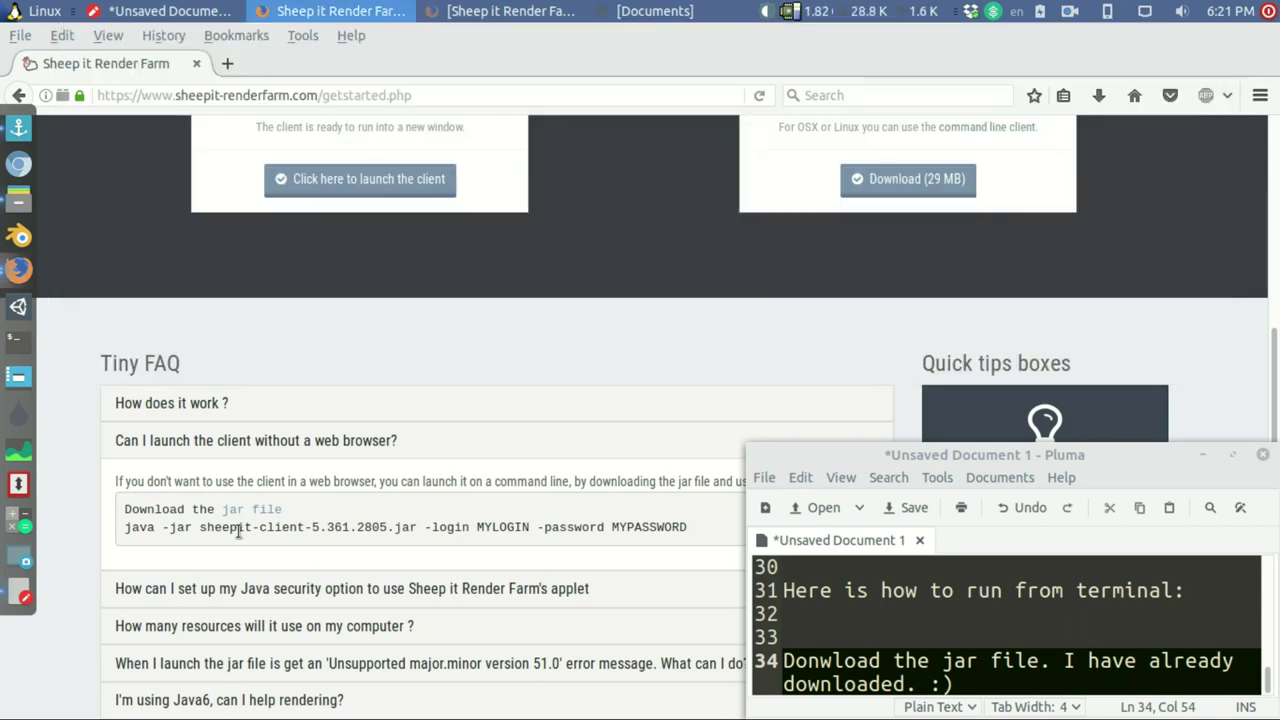
# - Copy the java -jar sheepit-client command line from the Firefox FAQ
pyautogui.tripleClick(238, 530)
pyautogui.rightClick(238, 532)
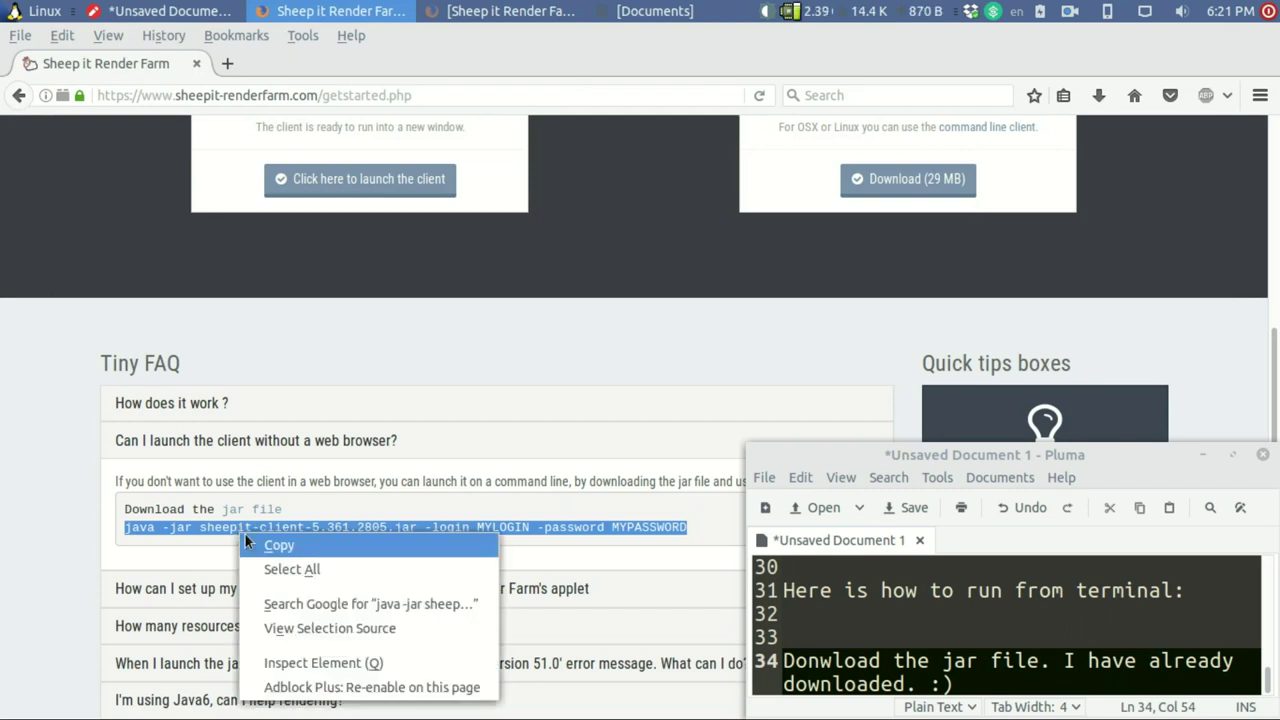
pyautogui.click(250, 537)
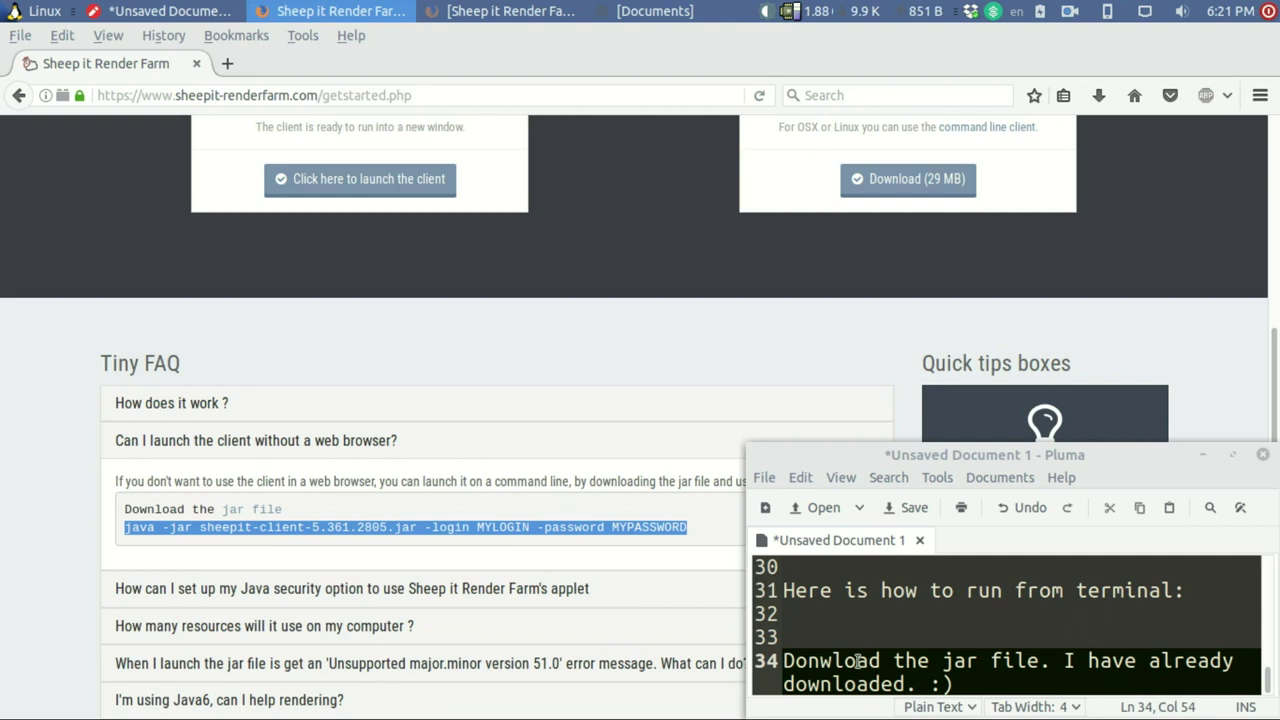
pyautogui.click(990, 683)
# - Below two blank lines, add the note 'go to downloaded folder from terminal and execute the correct command with you login'
pyautogui.press('Return')
pyautogui.press('Return')
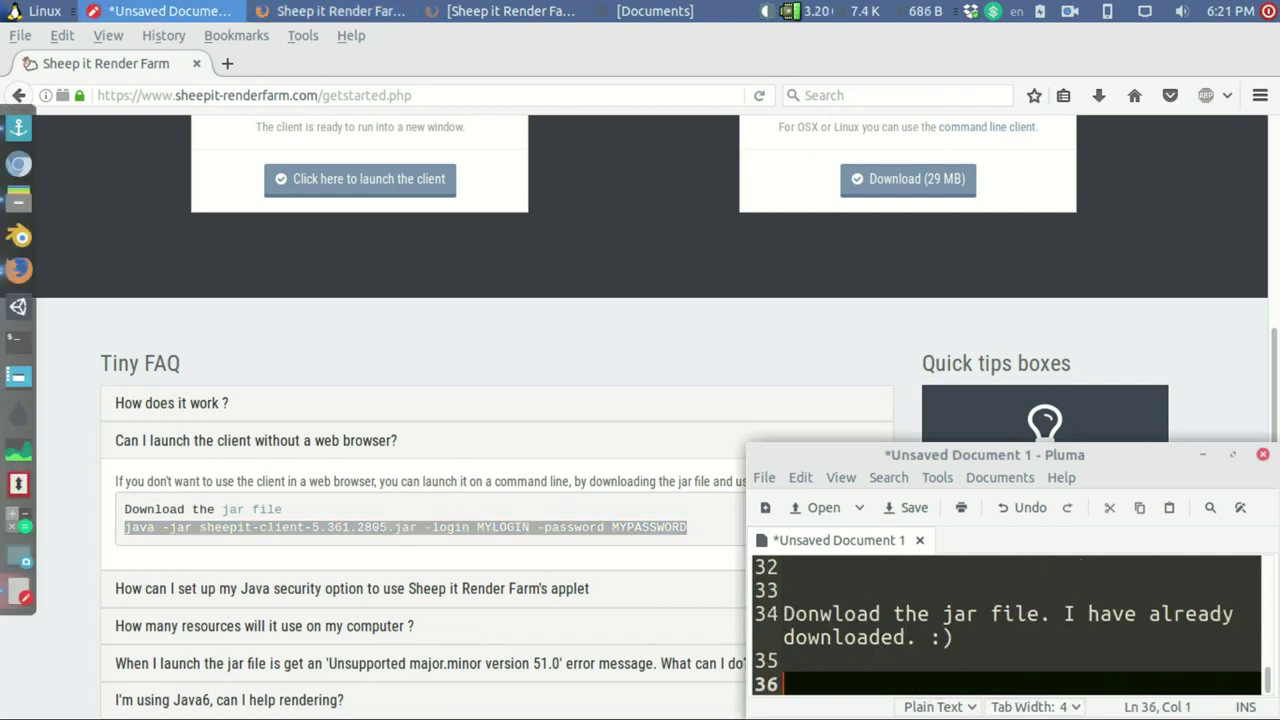
pyautogui.press('Return')
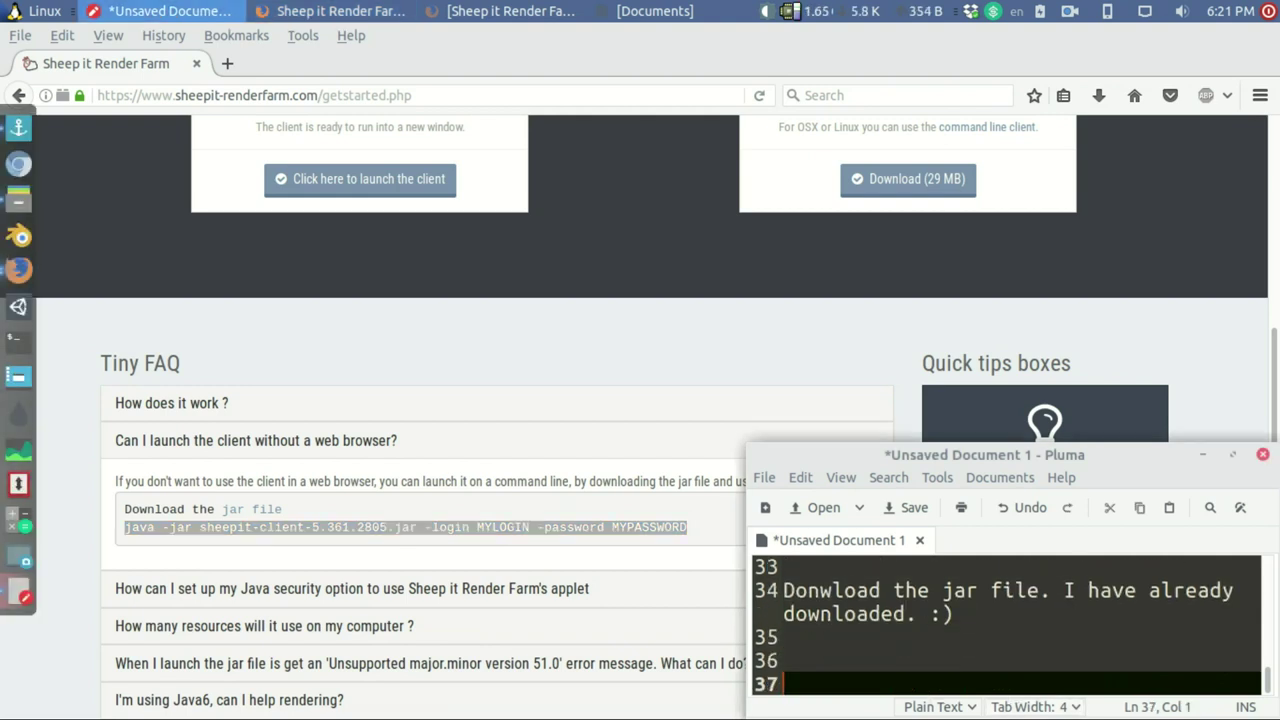
pyautogui.write('go to ')
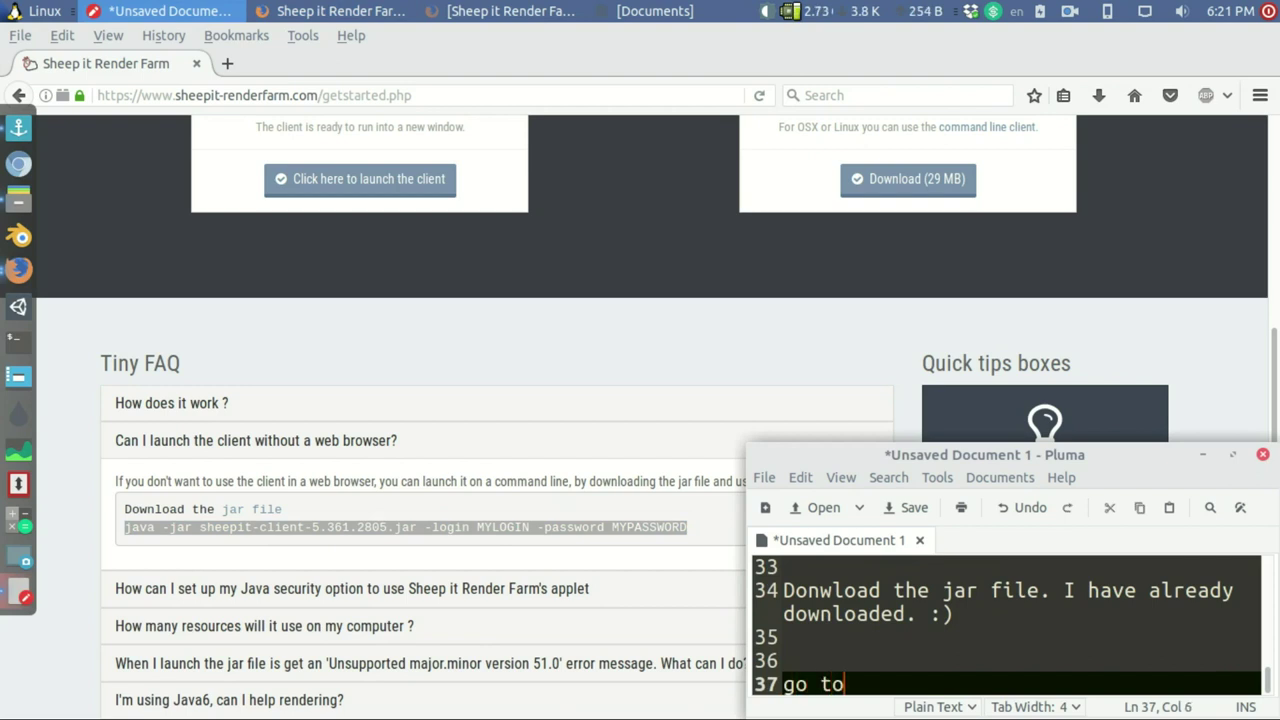
pyautogui.write('downloaded folder from terminal and ')
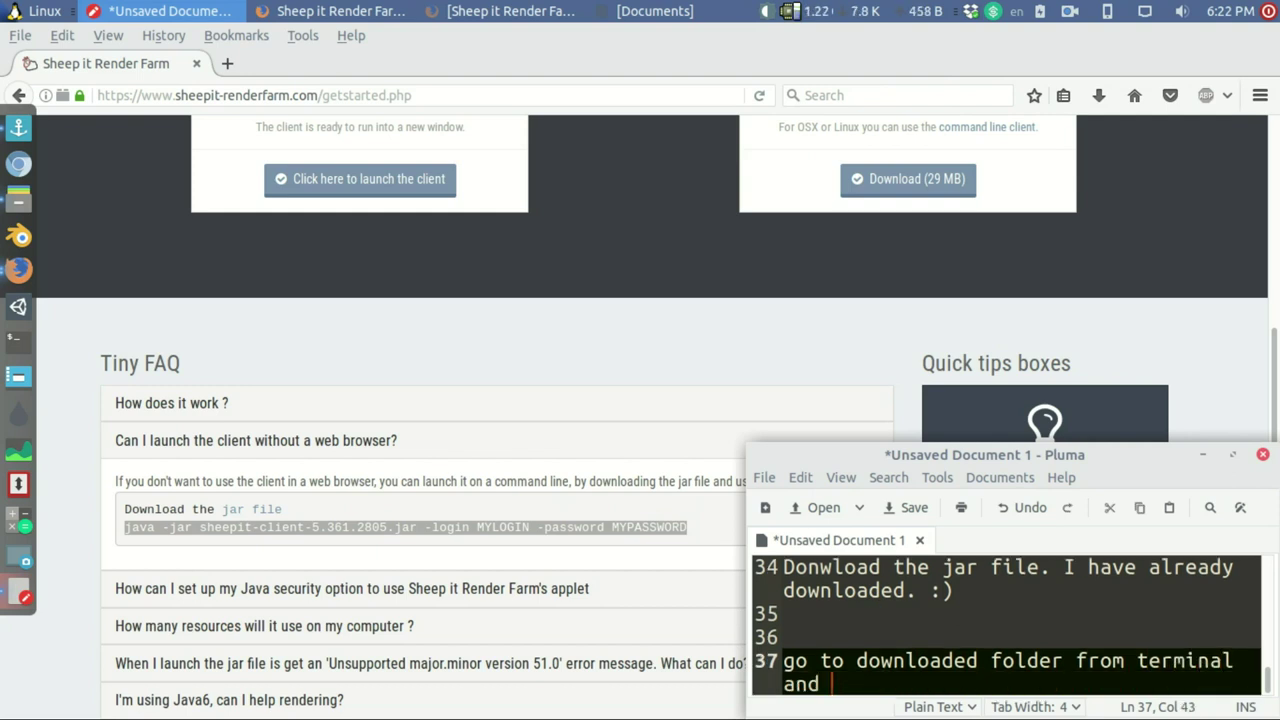
pyautogui.write('execute the correct command ')
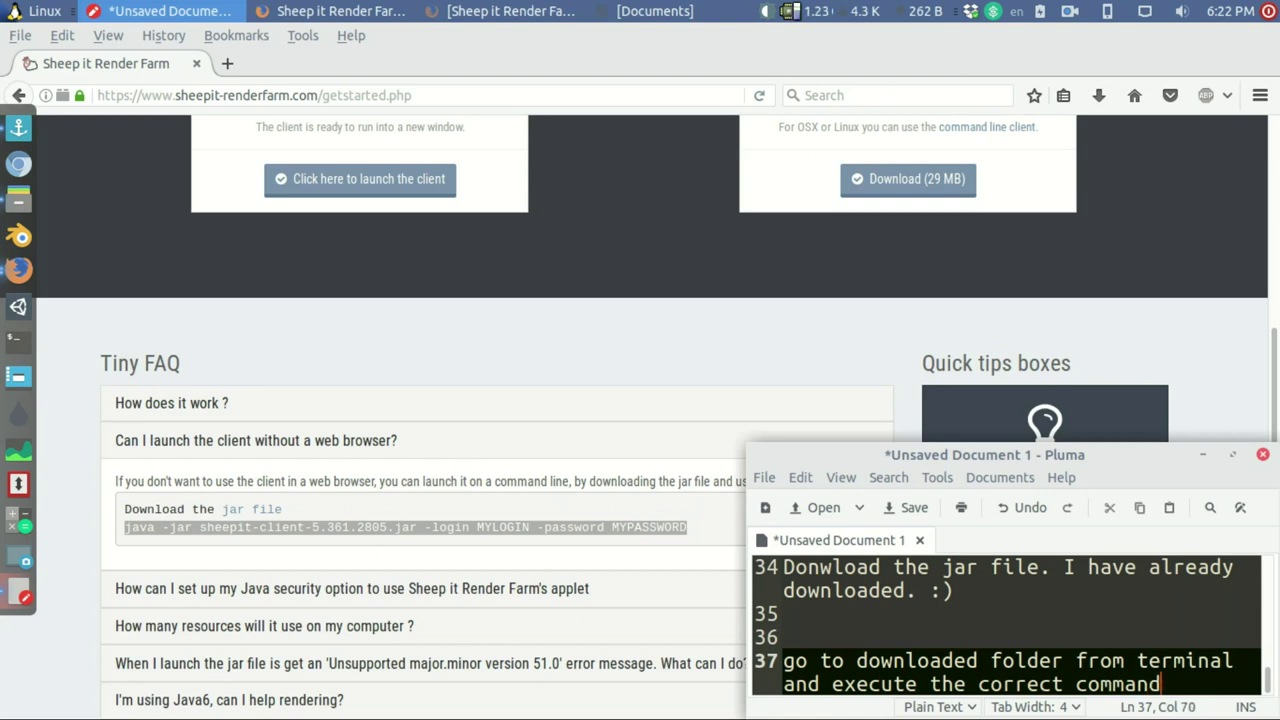
pyautogui.write('with ')
pyautogui.write('you login details...')
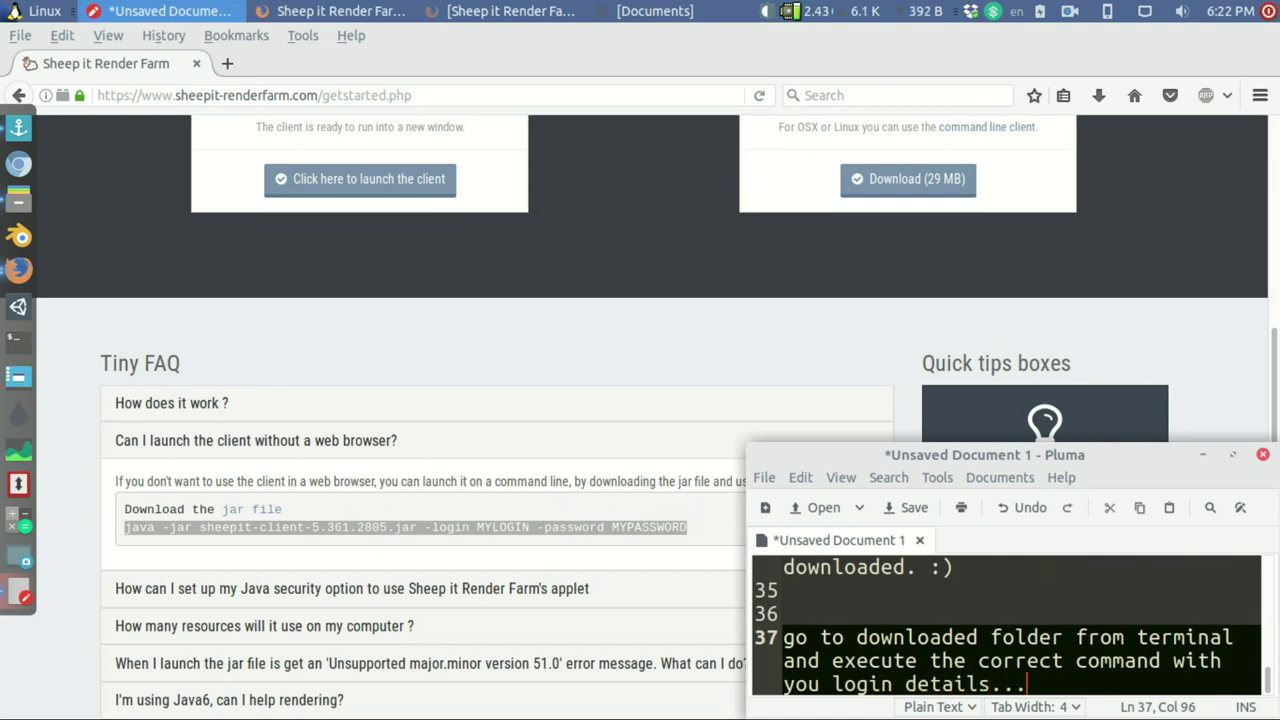
# - In the drop-down terminal, clear the screen and paste the java -jar SheepIt client command
pyautogui.press('F12')
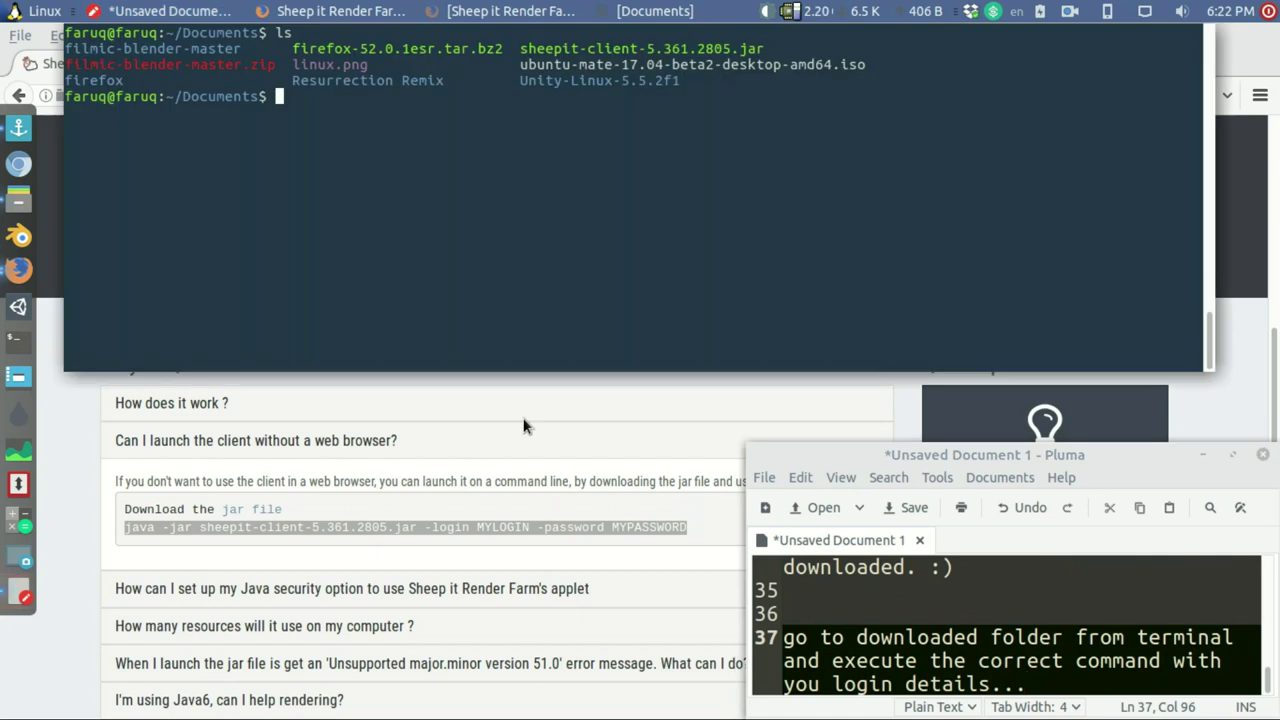
pyautogui.hotkey('ctrl', 'l')
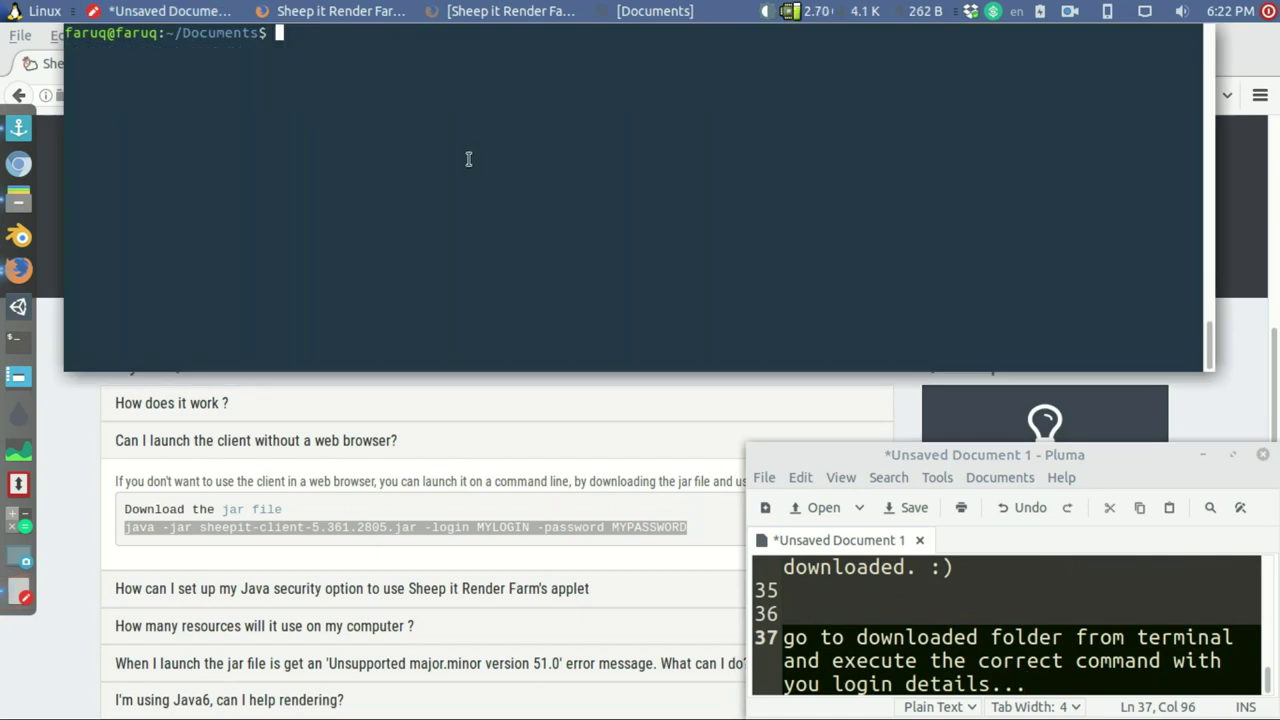
pyautogui.hotkey('ctrl', 'shift', 'v')
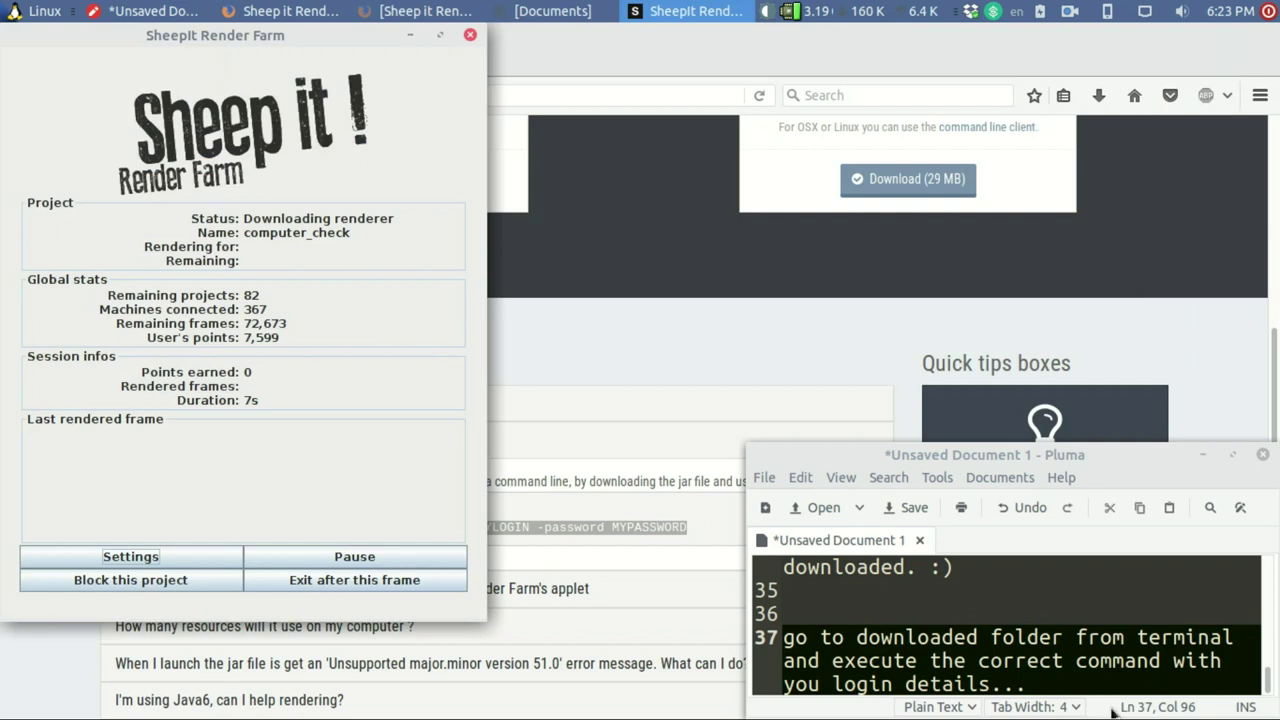
# - Add the closing note 'You have learned to ways to activate the renderer. :)' and stop the screen recording
pyautogui.click(1113, 711)
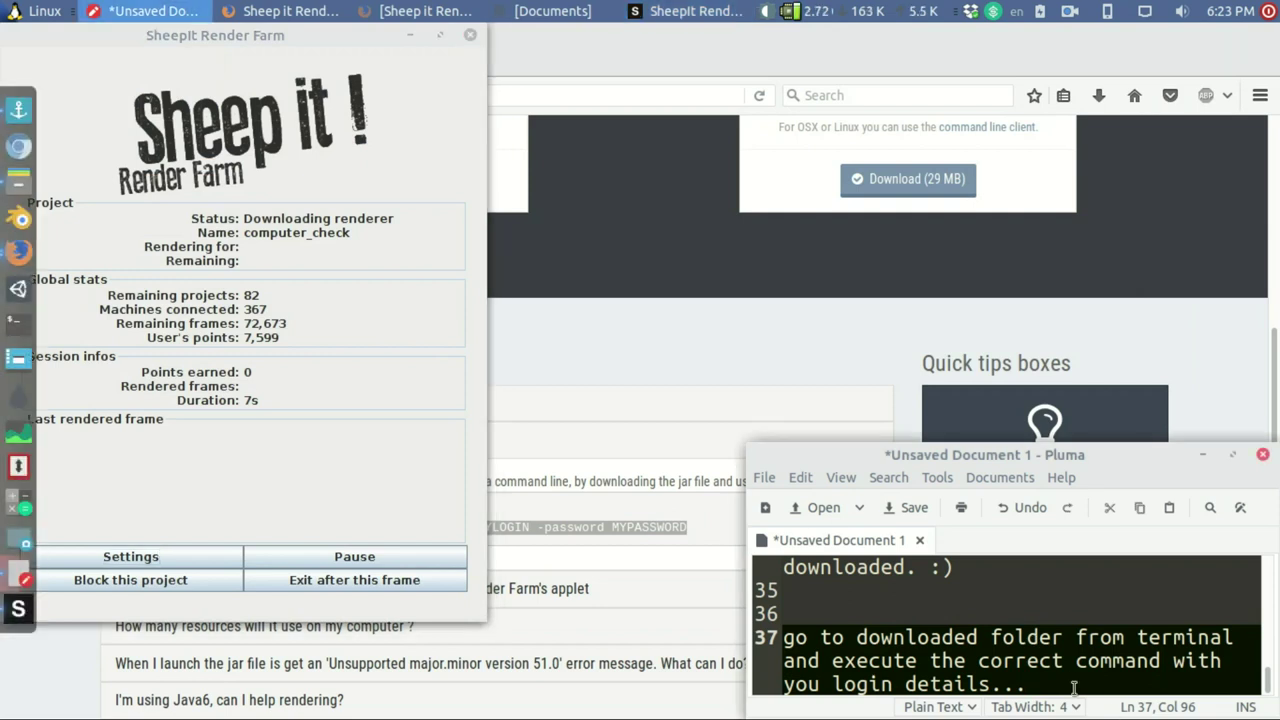
pyautogui.press('Return')
pyautogui.press('Return')
pyautogui.press('Return')
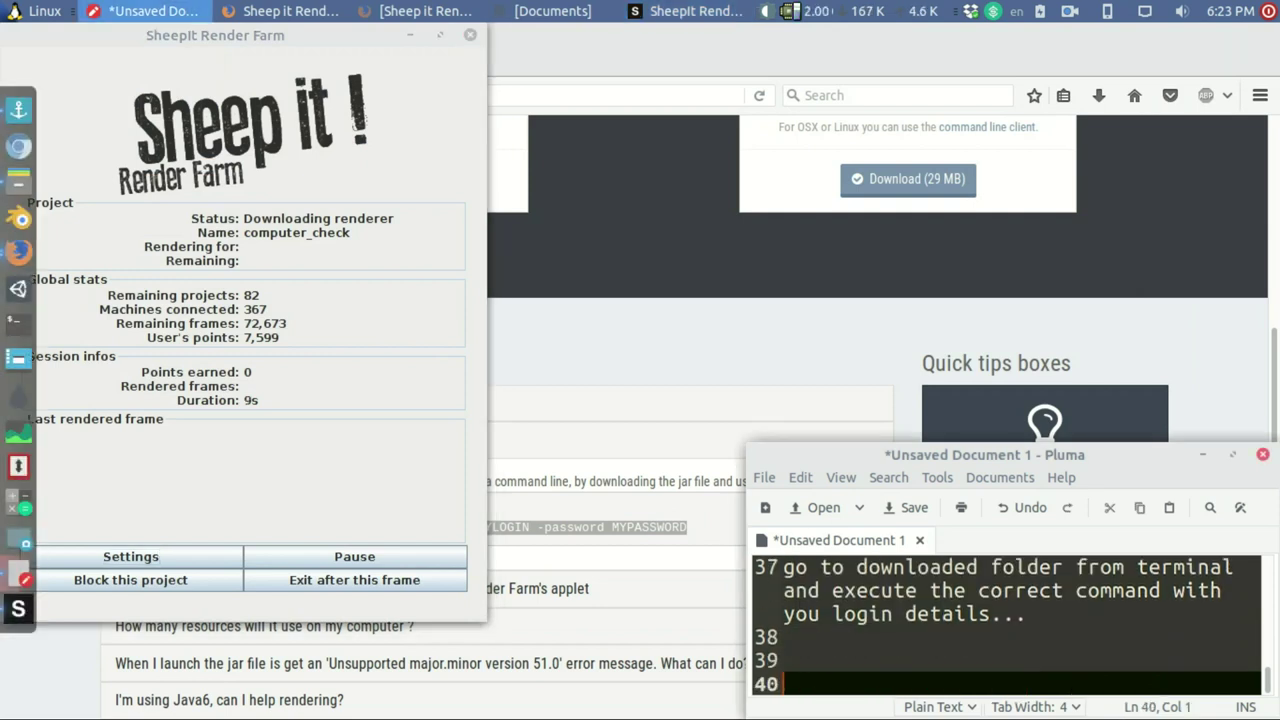
pyautogui.write('You ')
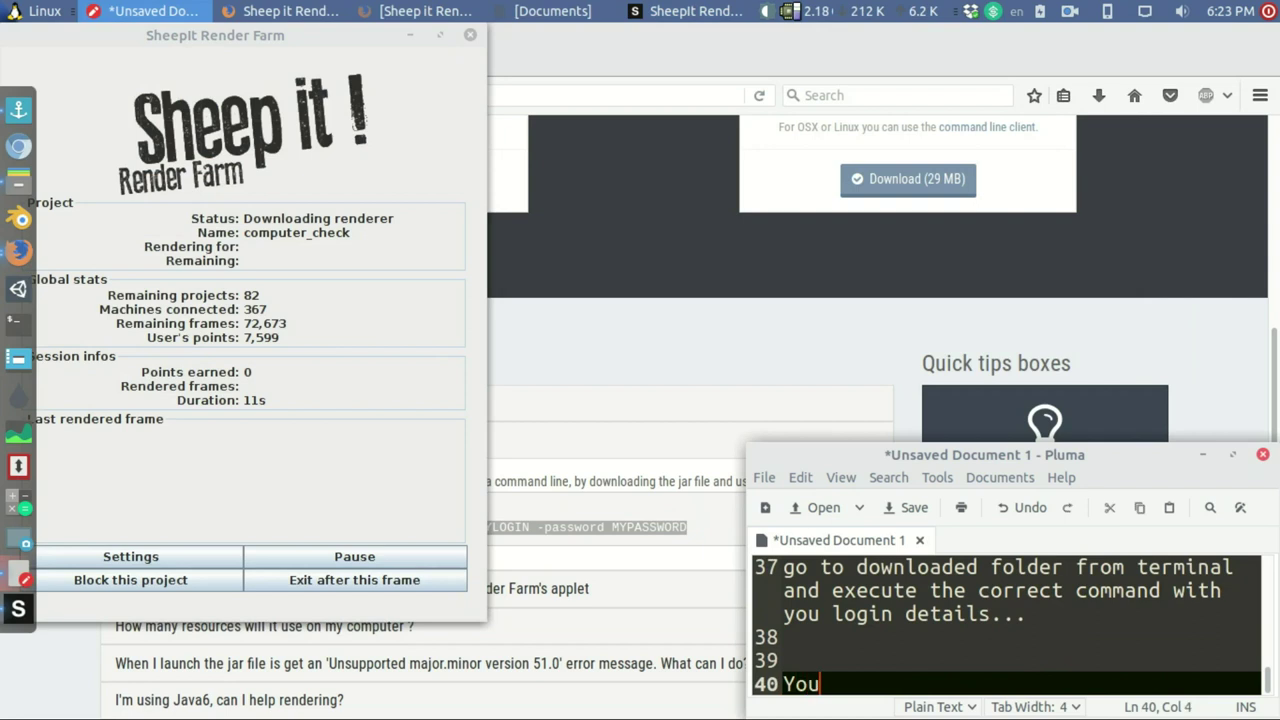
pyautogui.write('have ')
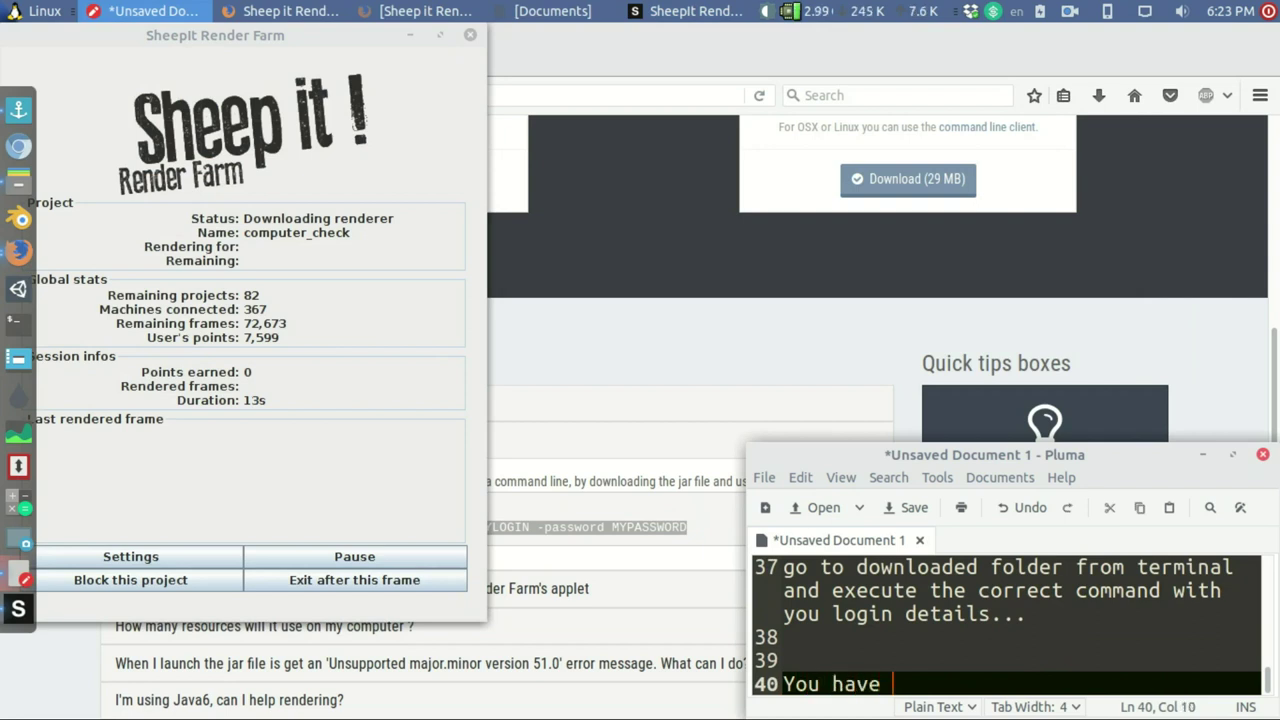
pyautogui.write('learned to ways to activate ')
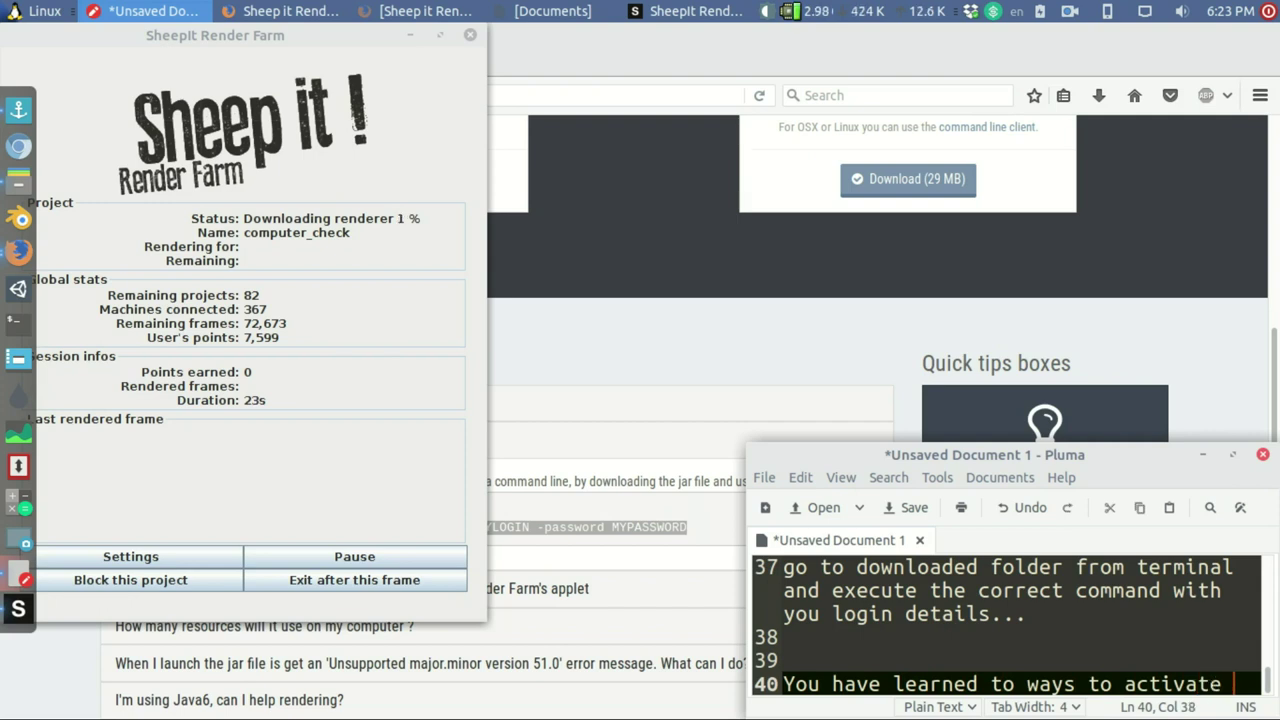
pyautogui.write('the ')
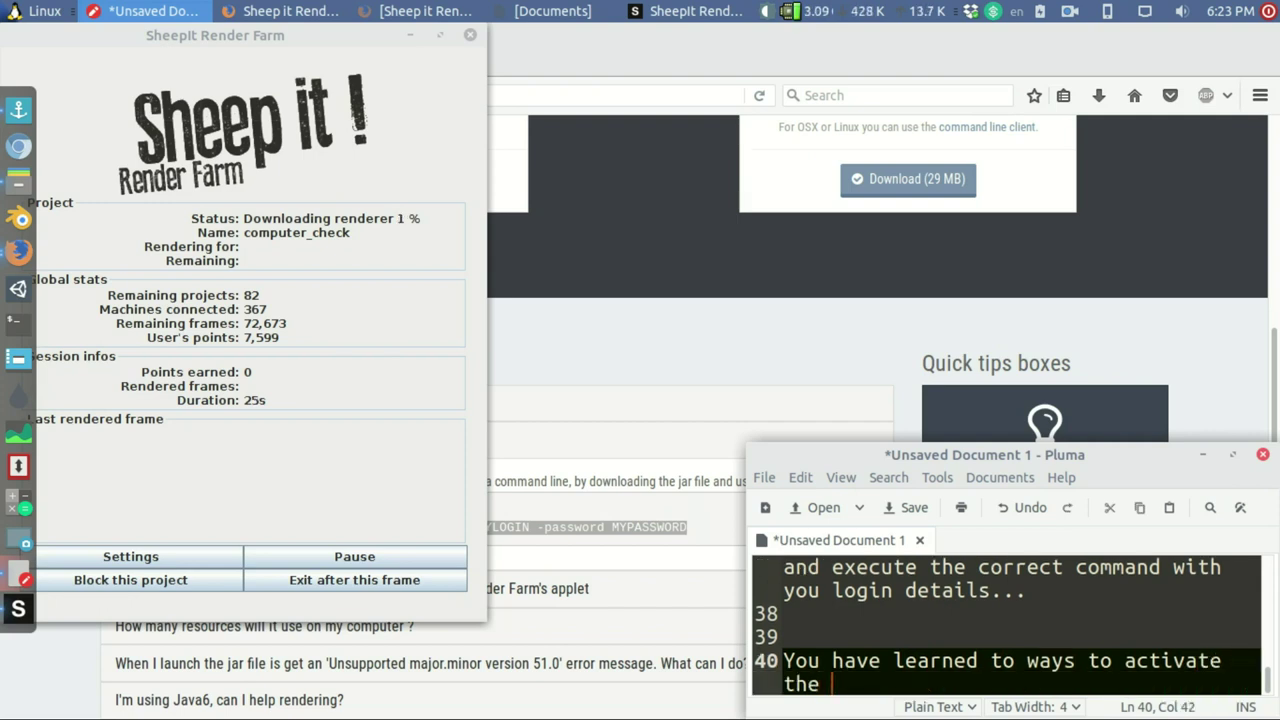
pyautogui.write('renderer.')
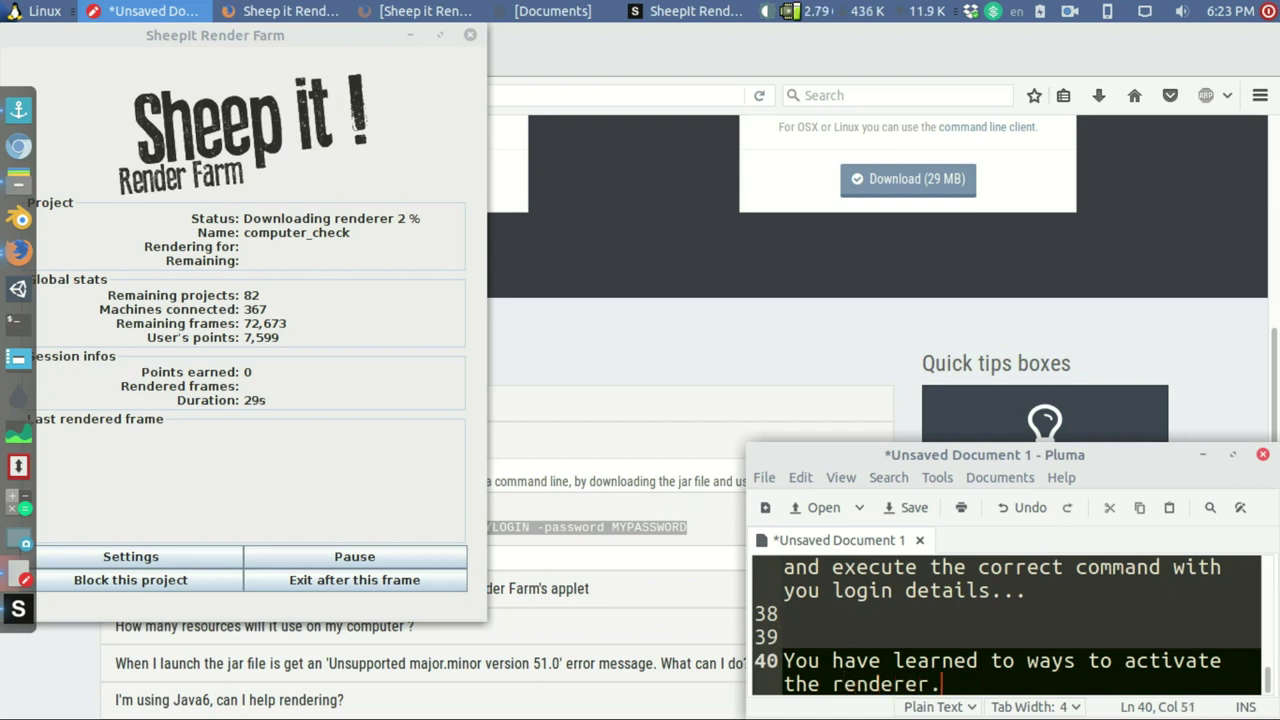
pyautogui.write(' :)')
pyautogui.click(1069, 11)
pyautogui.click(1101, 82)
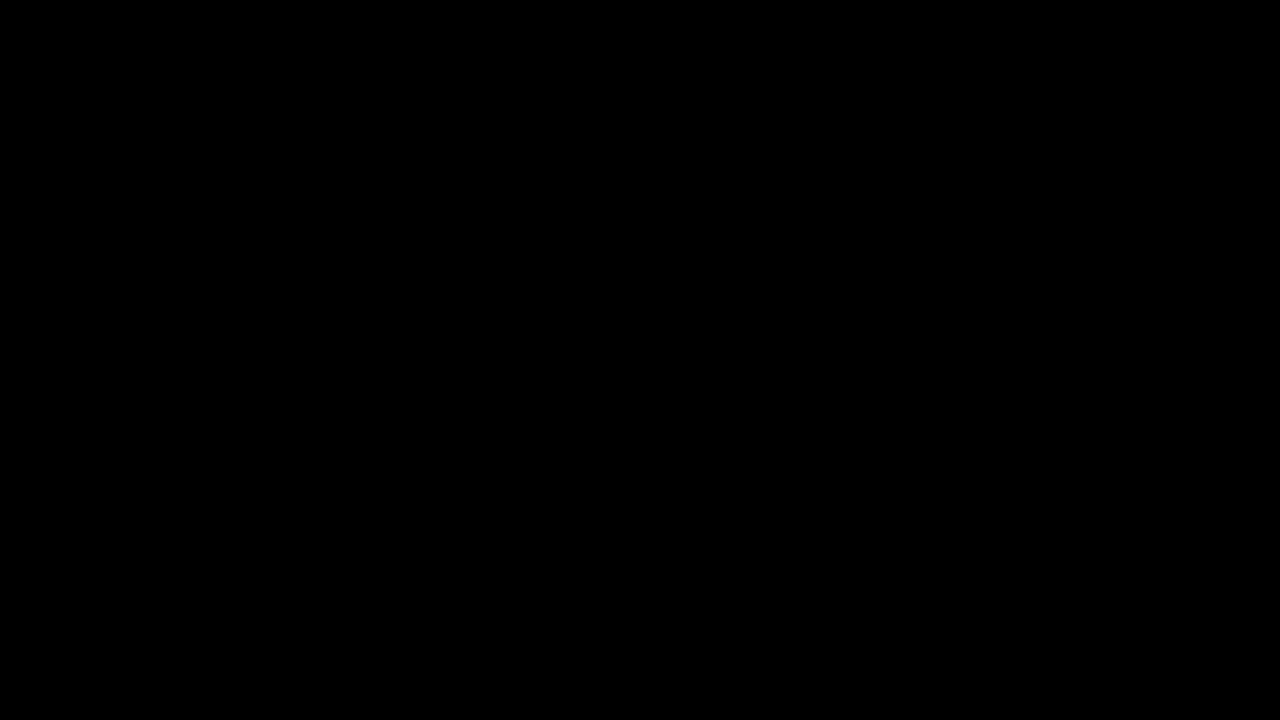